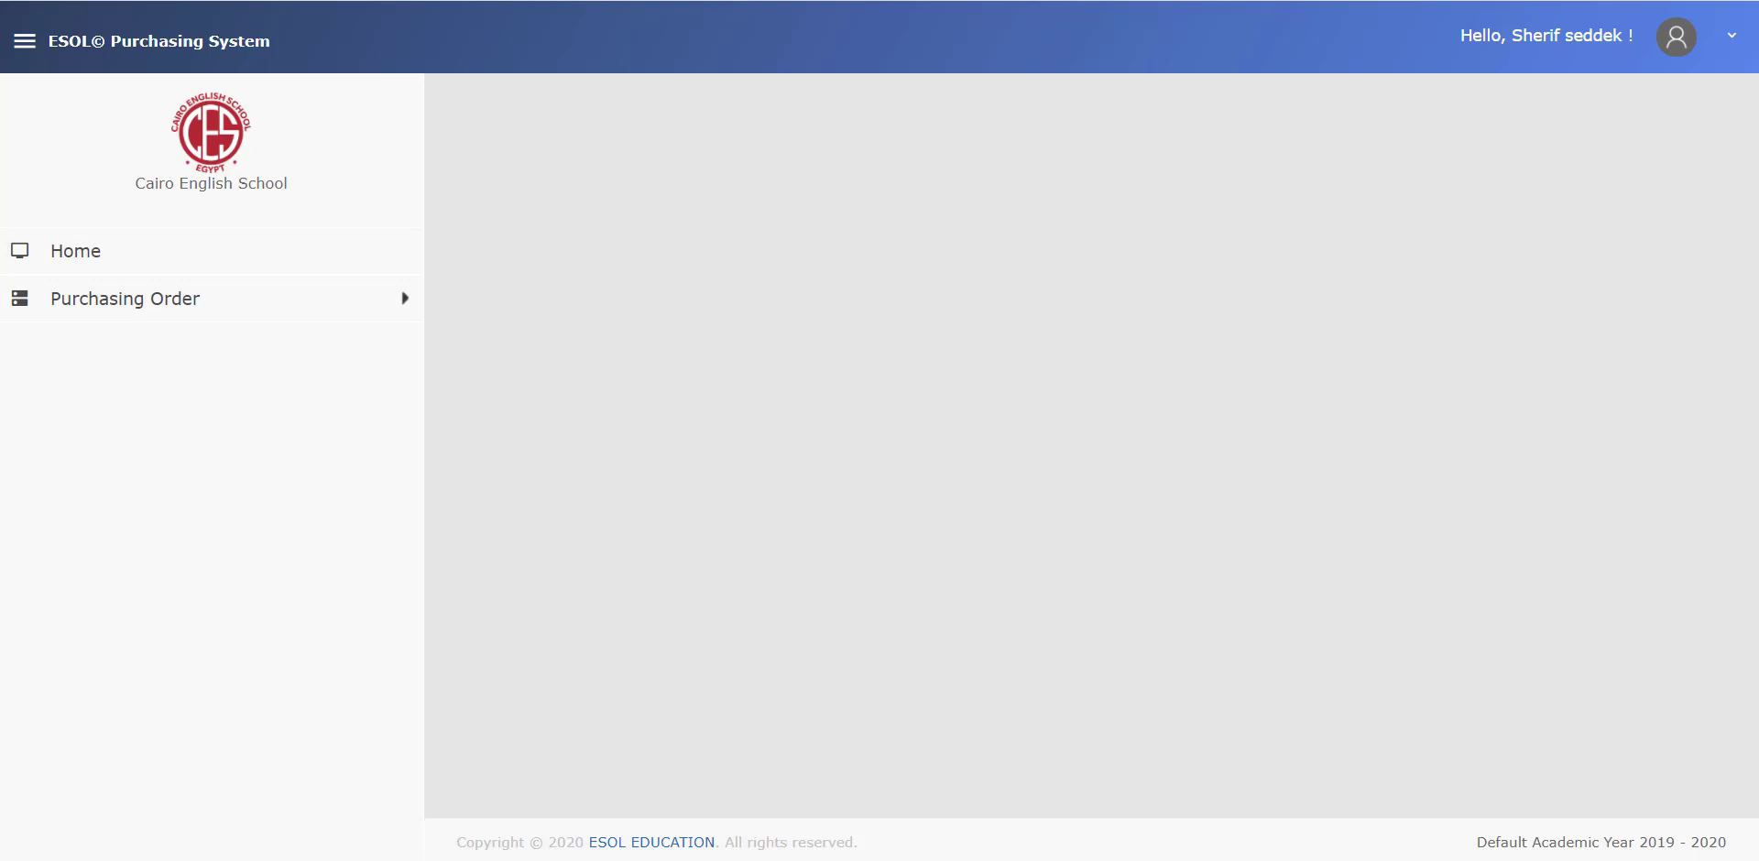
Open the purchase request list and start a new purchase request.
{"action": "left_click", "coordinate": [327, 305]}
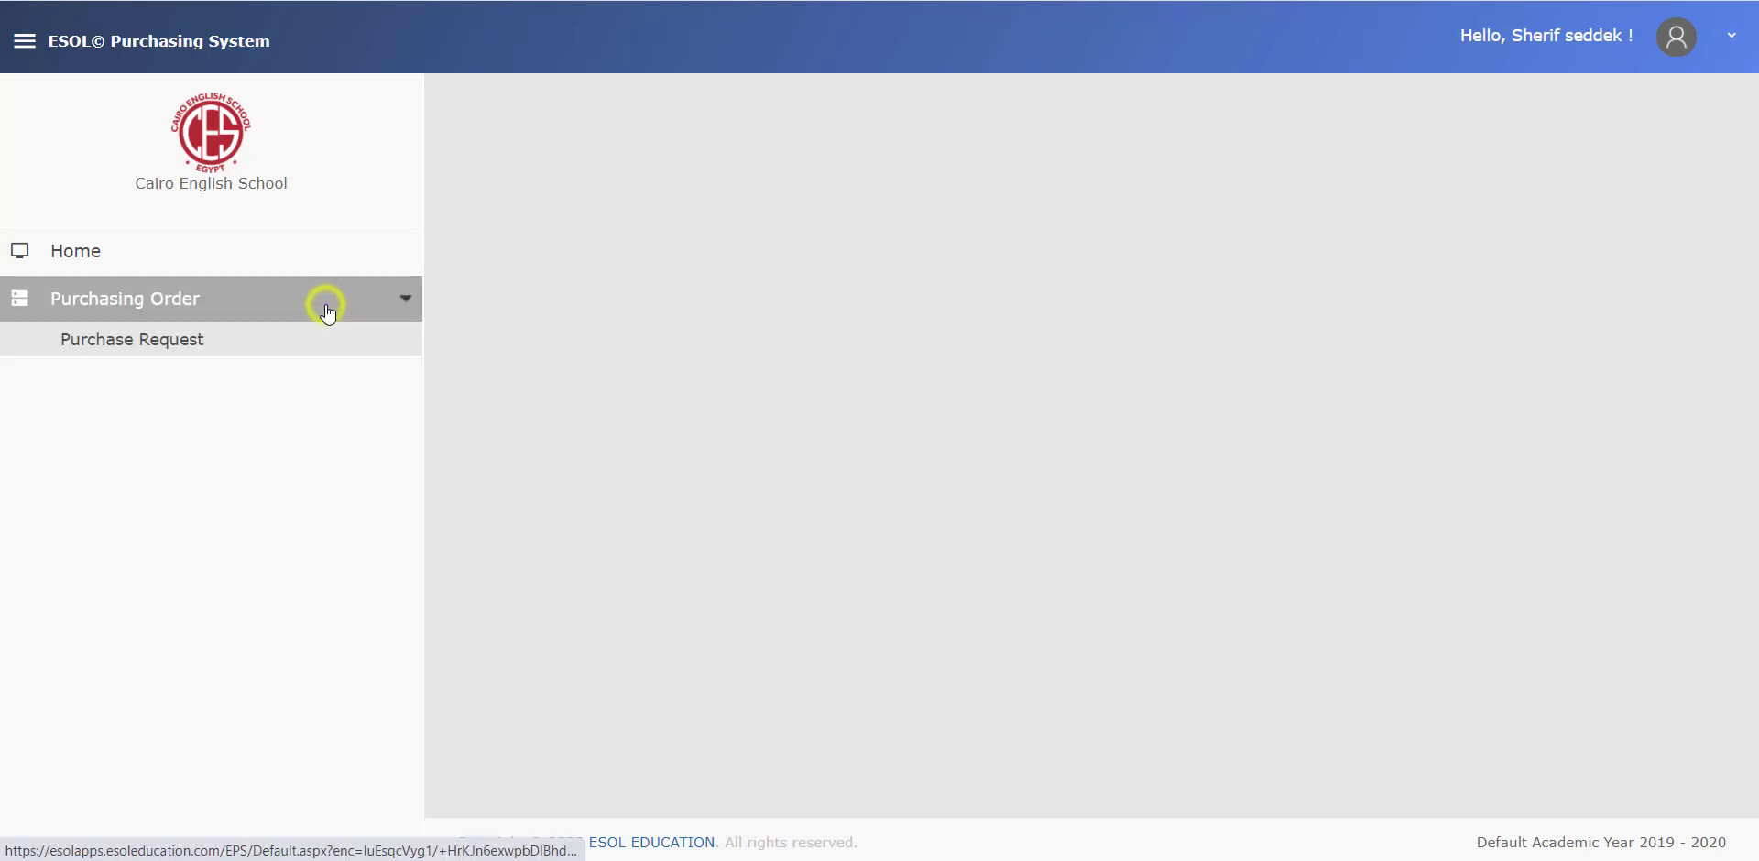
{"action": "left_click", "coordinate": [193, 337]}
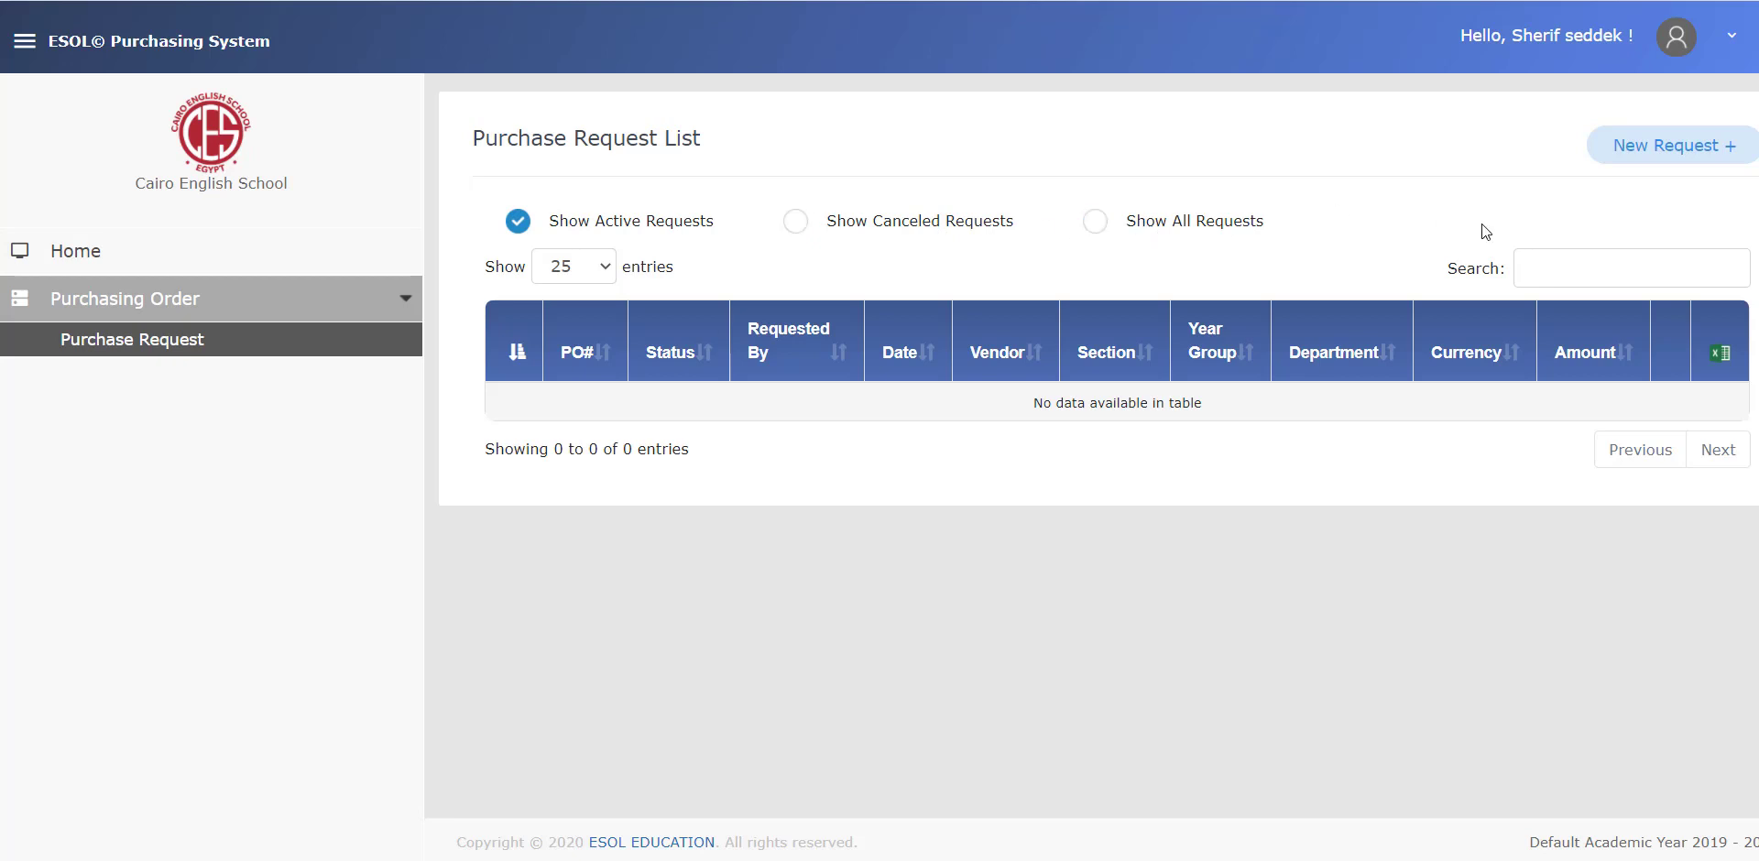
{"action": "left_click", "coordinate": [1536, 256]}
{"action": "left_click", "coordinate": [591, 272]}
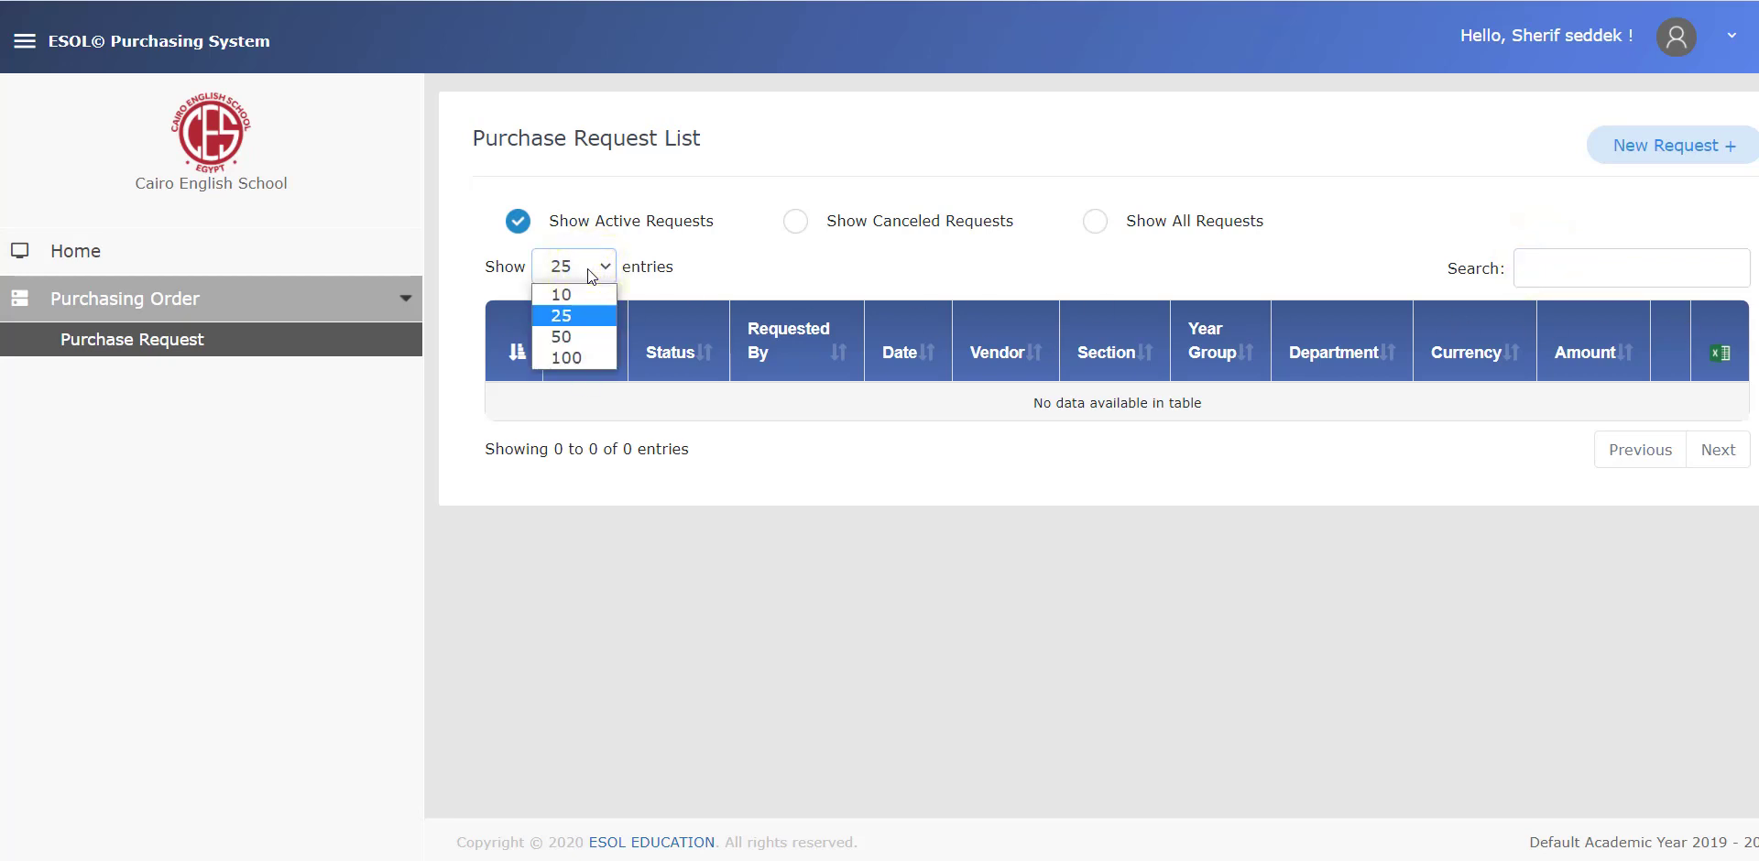
{"action": "left_click", "coordinate": [587, 269]}
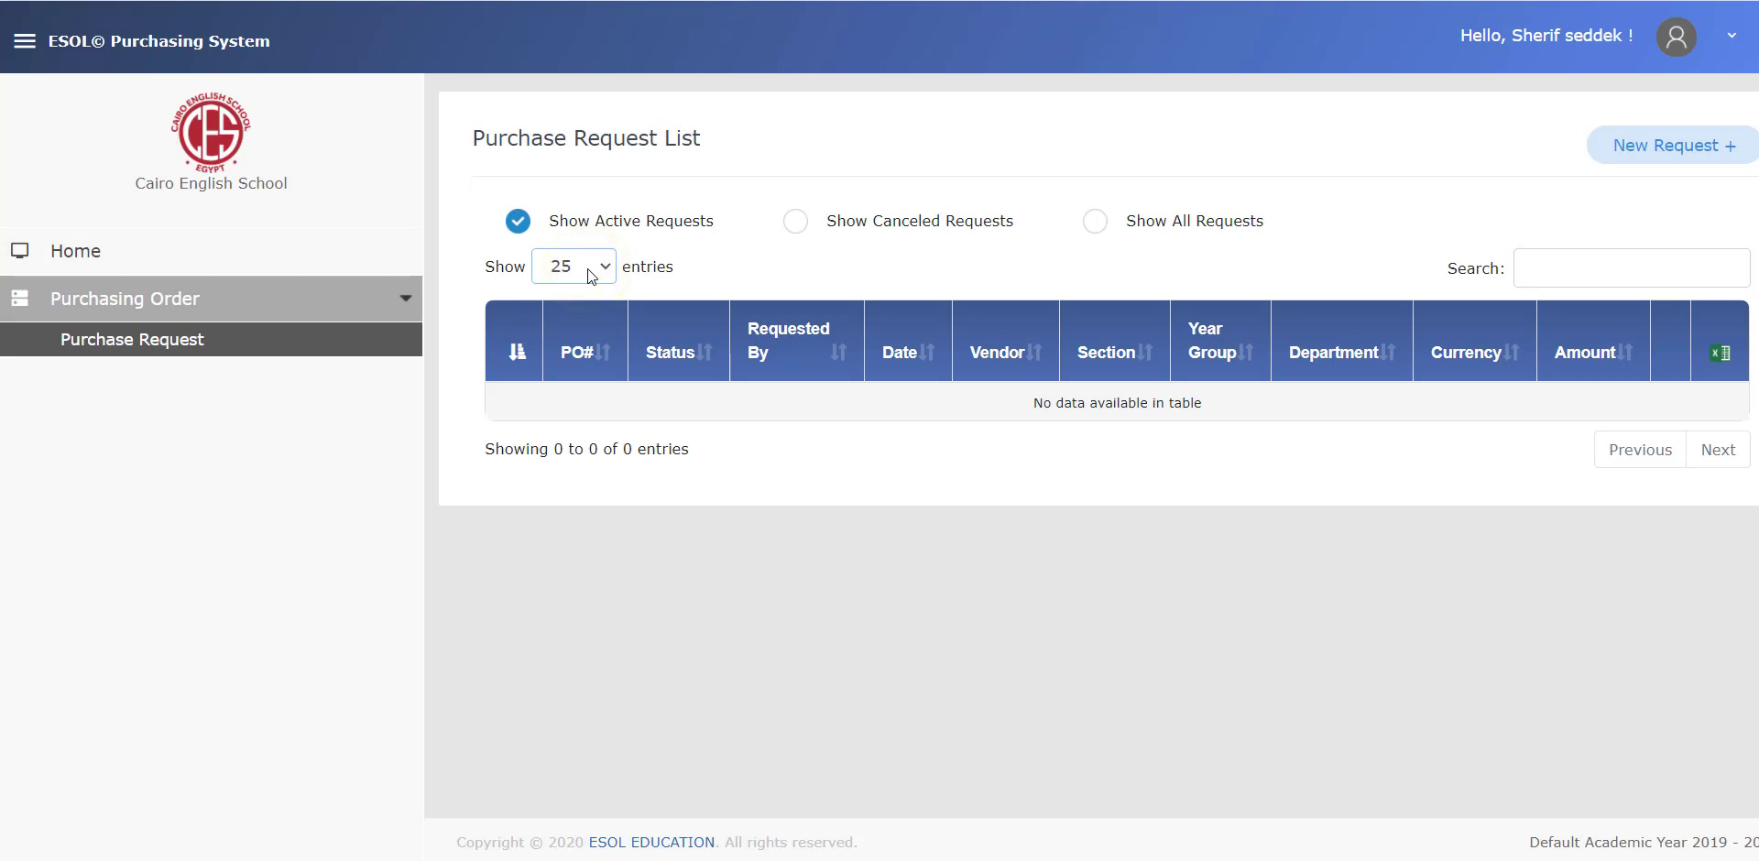
{"action": "left_click", "coordinate": [1666, 155]}
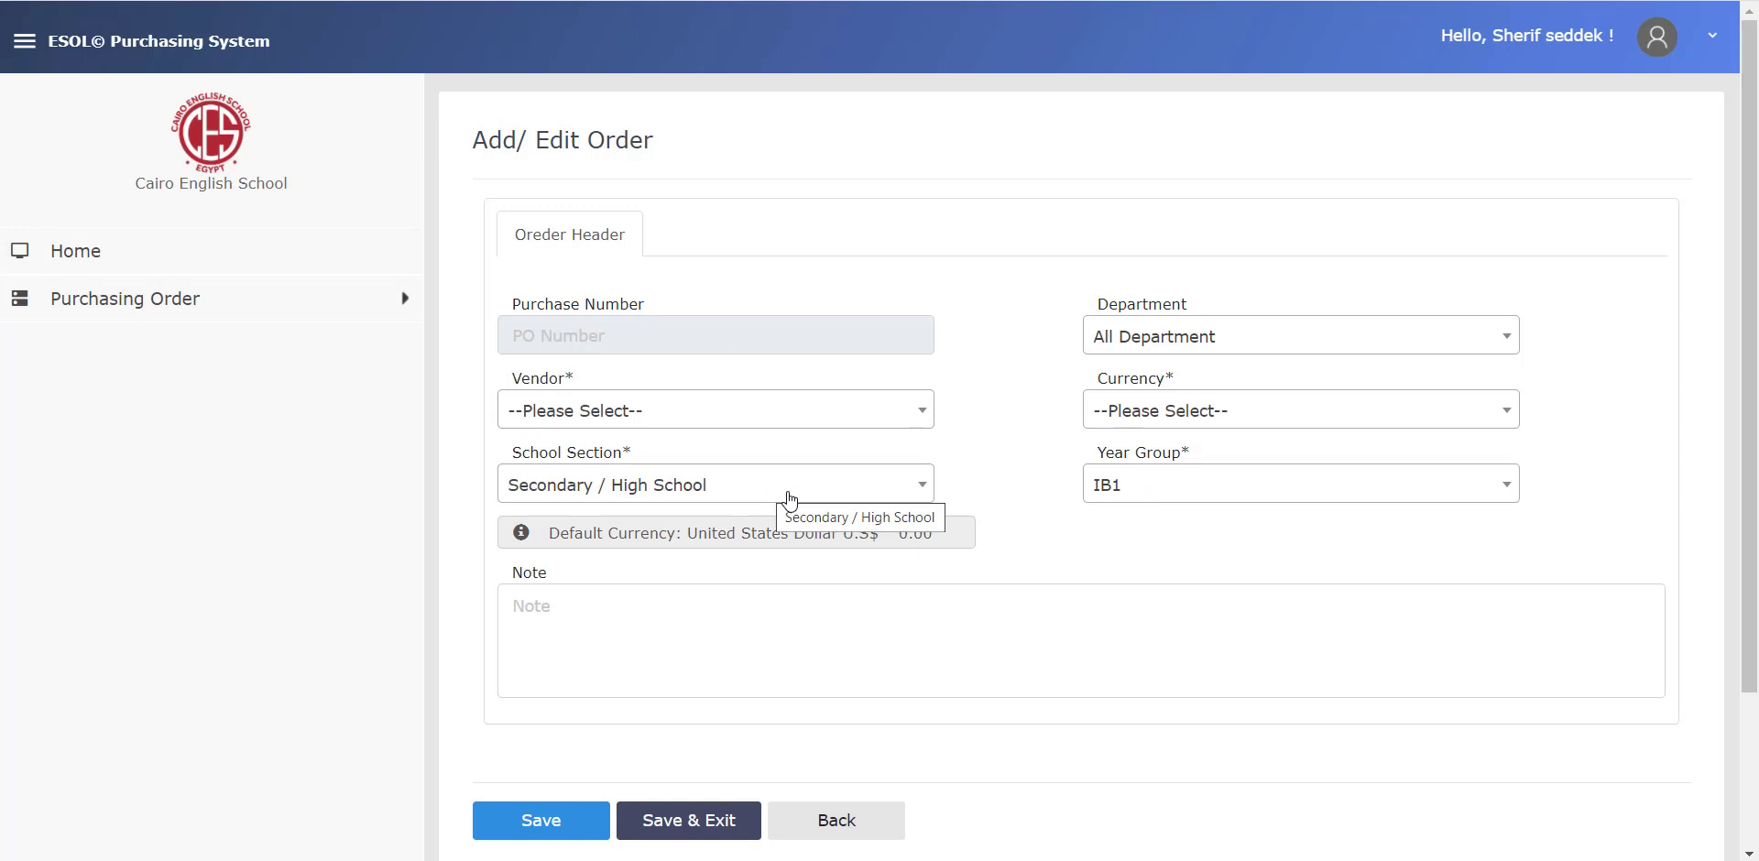
Review the department and year group options available for the new order.
{"action": "left_click", "coordinate": [1272, 340]}
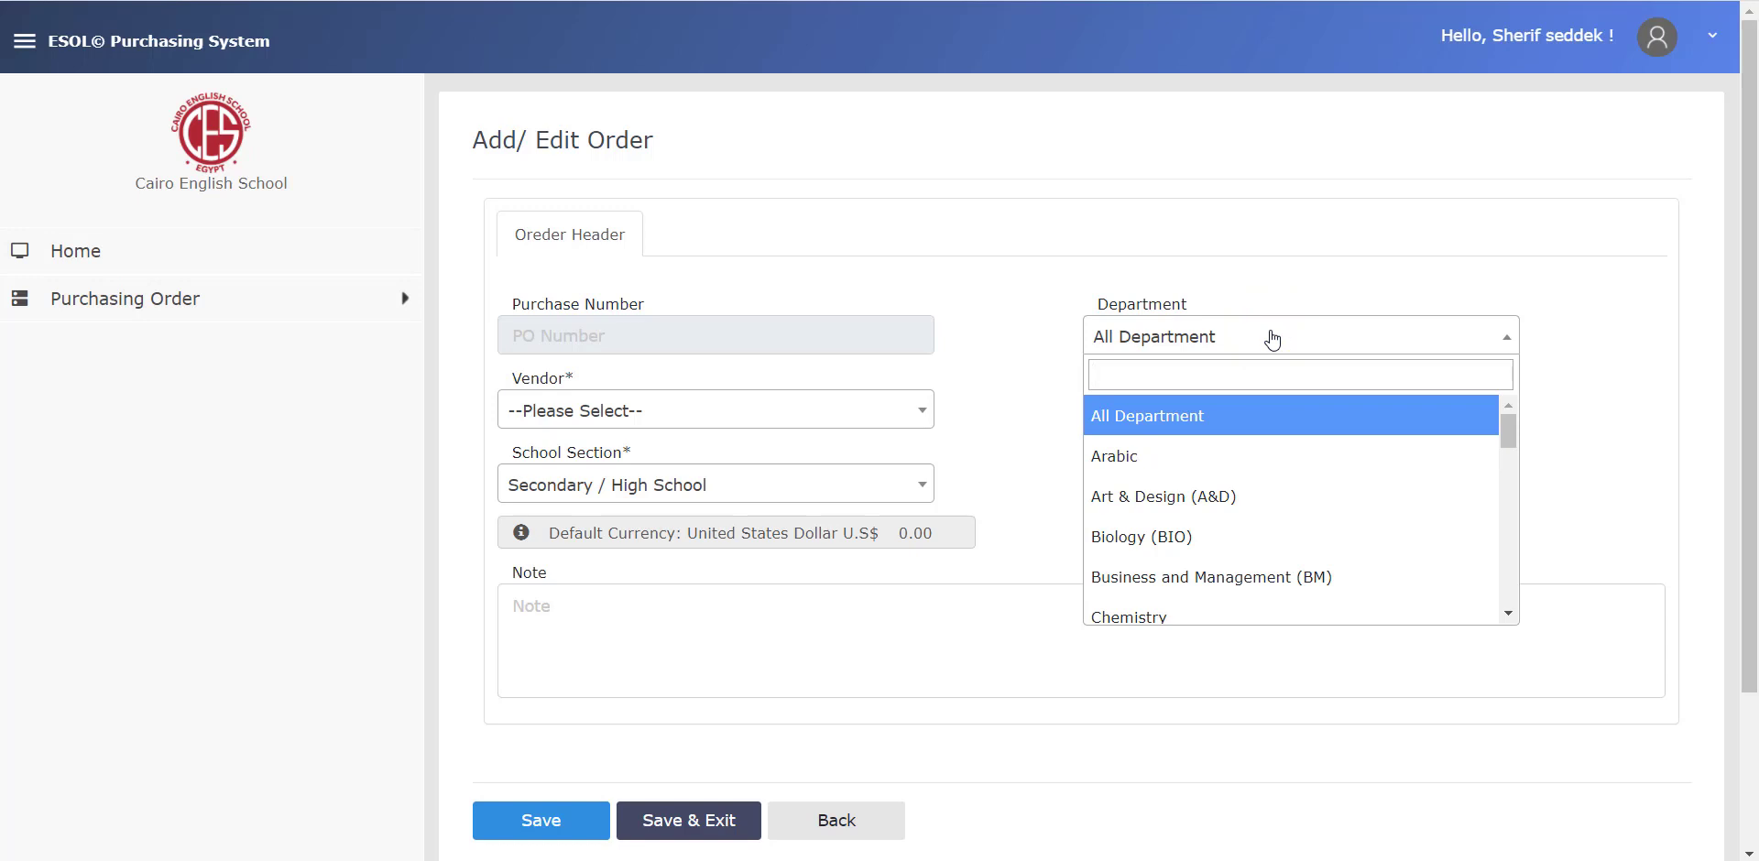
{"action": "left_click", "coordinate": [1272, 340]}
{"action": "left_click", "coordinate": [1229, 488]}
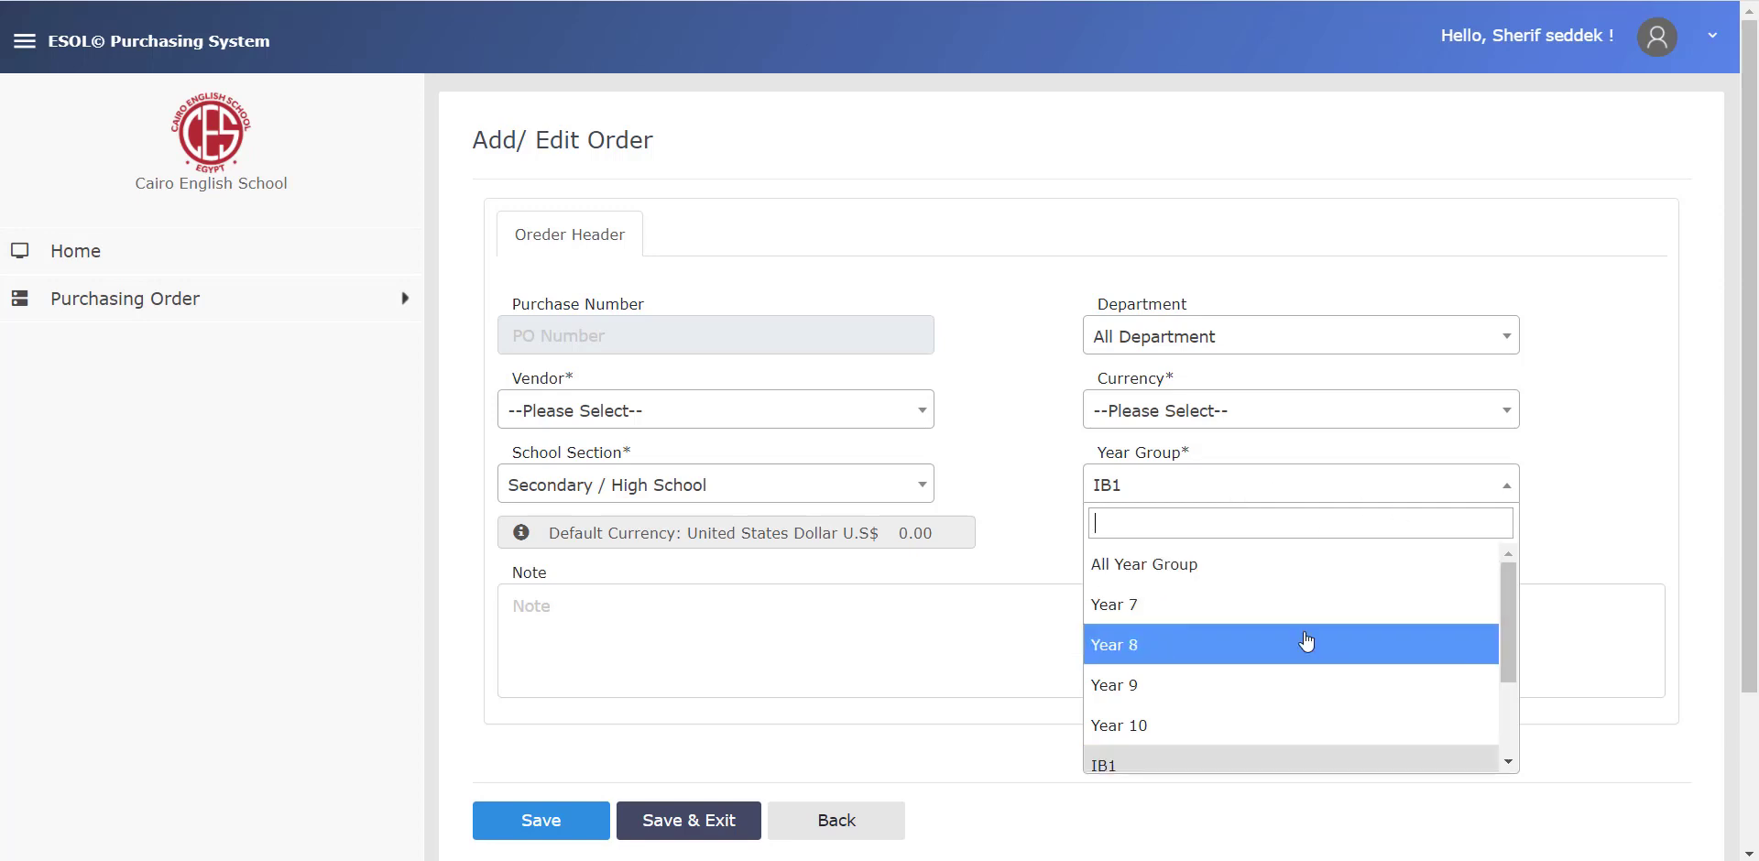
{"action": "scroll", "coordinate": [1182, 696], "scroll_direction": "down", "scroll_amount": 3}
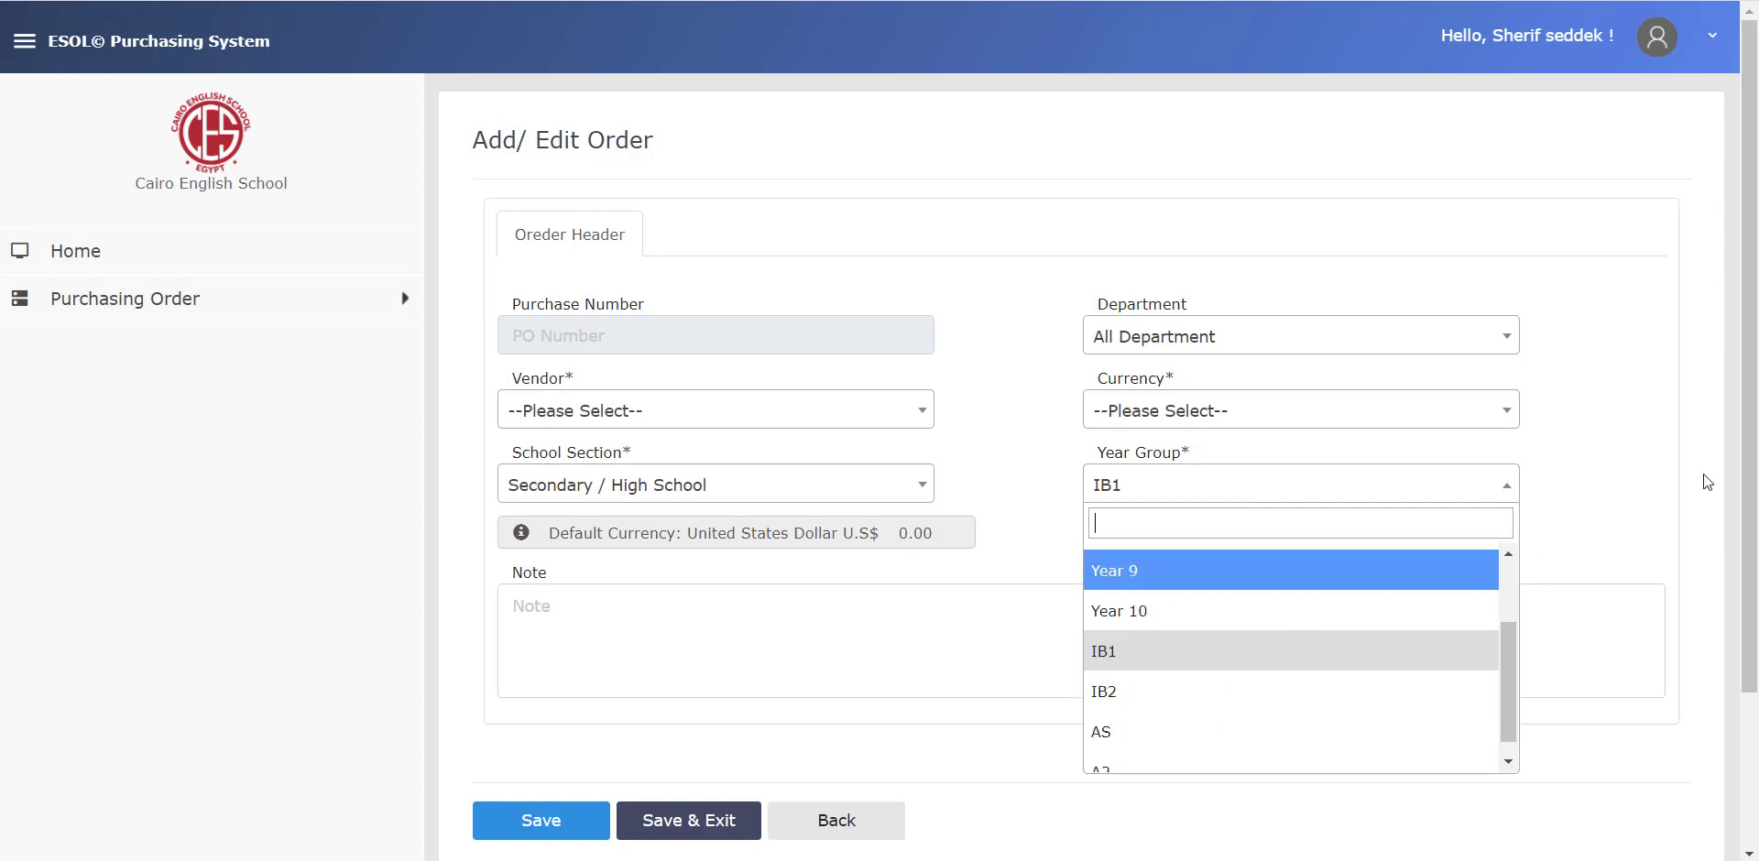
{"action": "left_click", "coordinate": [1619, 474]}
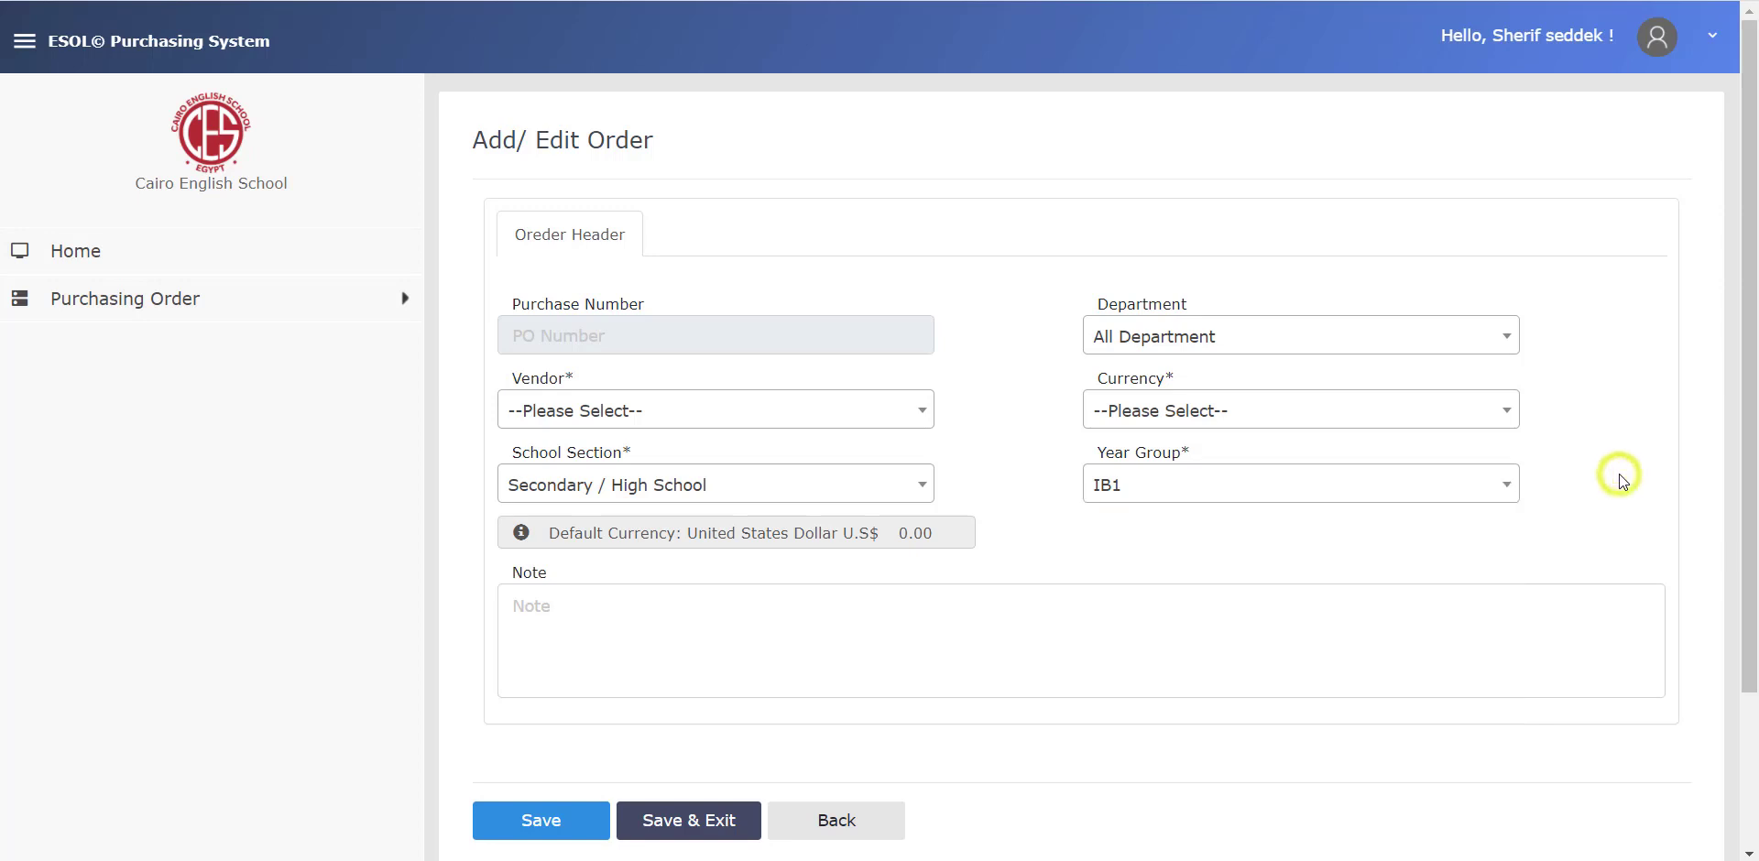
Set the order's vendor to Beijing Language and Culture University Press.
{"action": "left_click", "coordinate": [755, 407]}
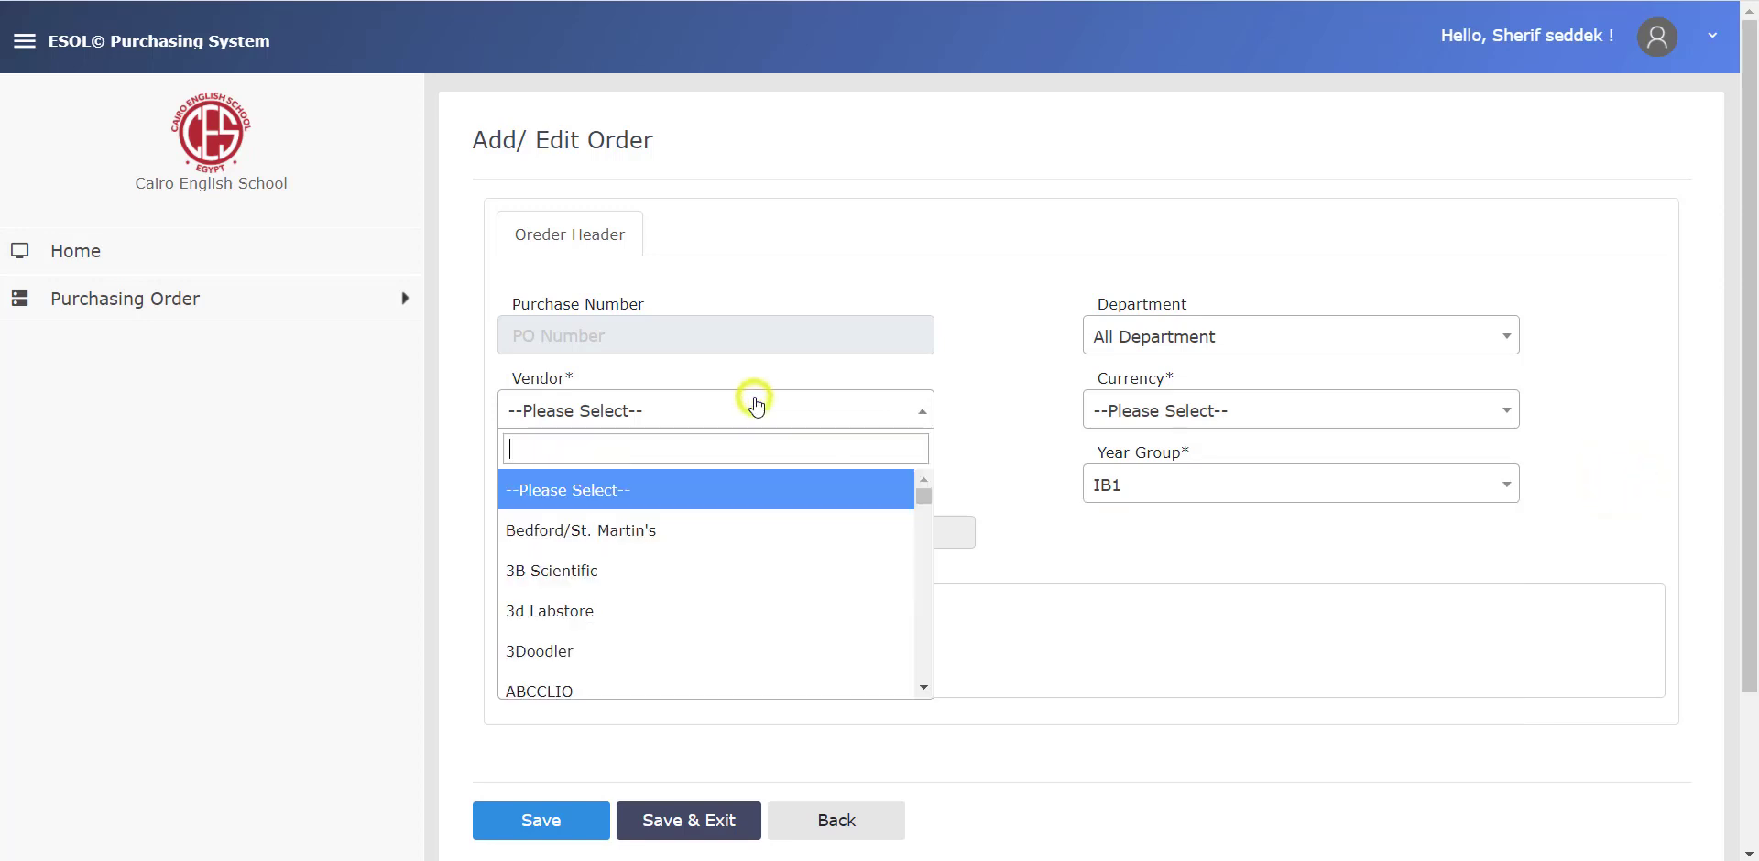
{"action": "left_click", "coordinate": [707, 452]}
{"action": "type", "text": "jk"}
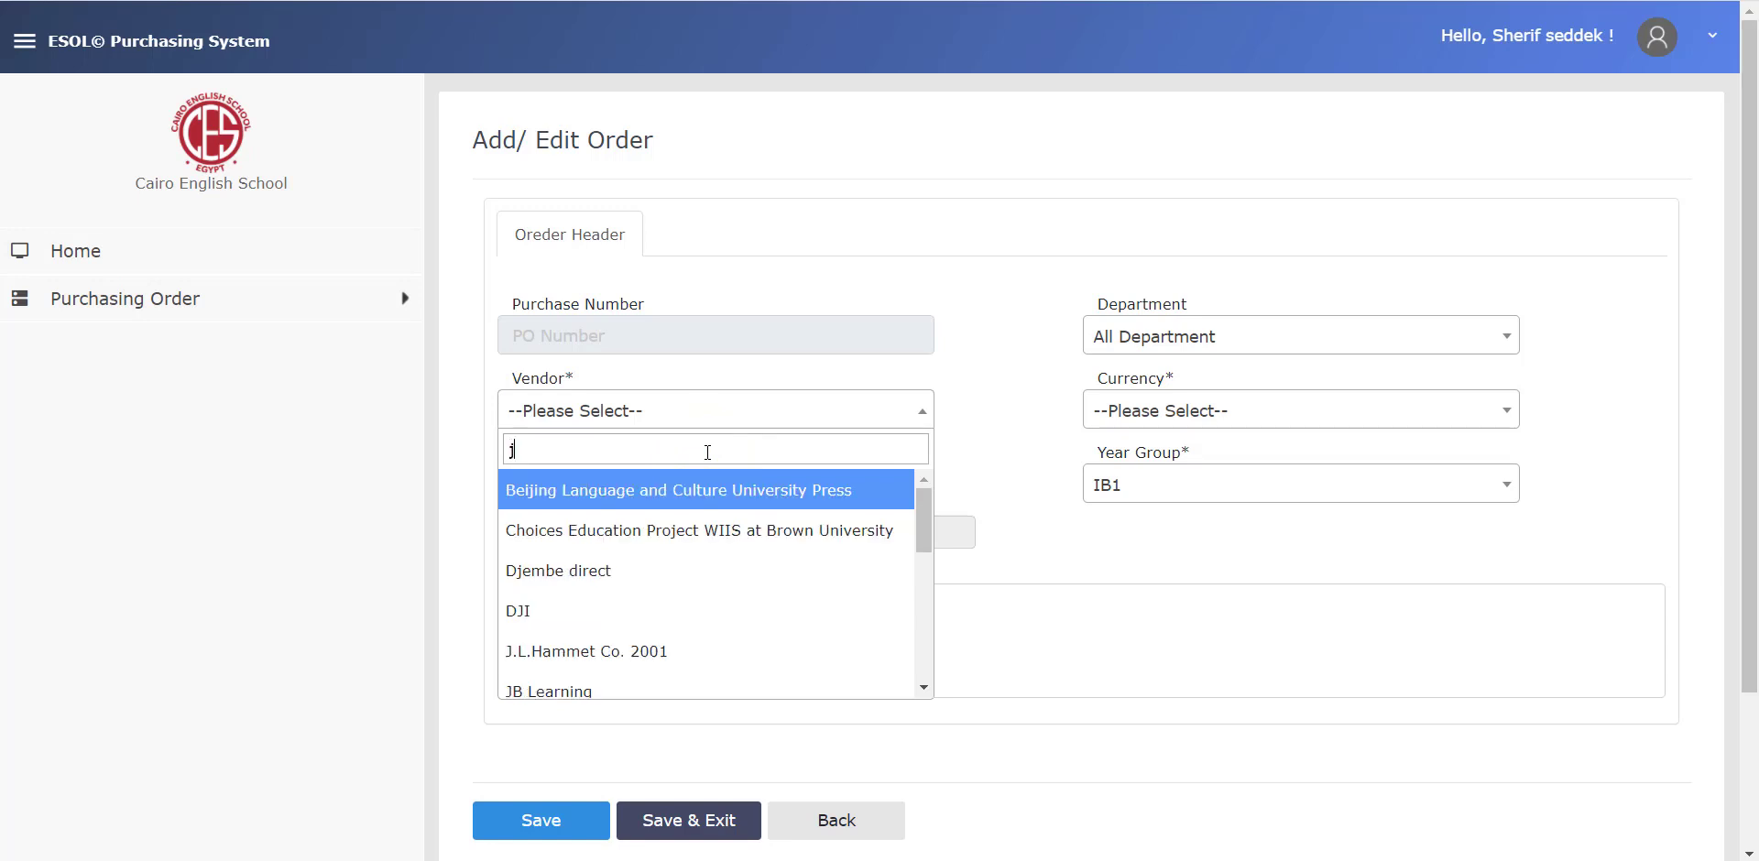
{"action": "key", "text": "BackSpace"}
{"action": "key", "text": "Return"}
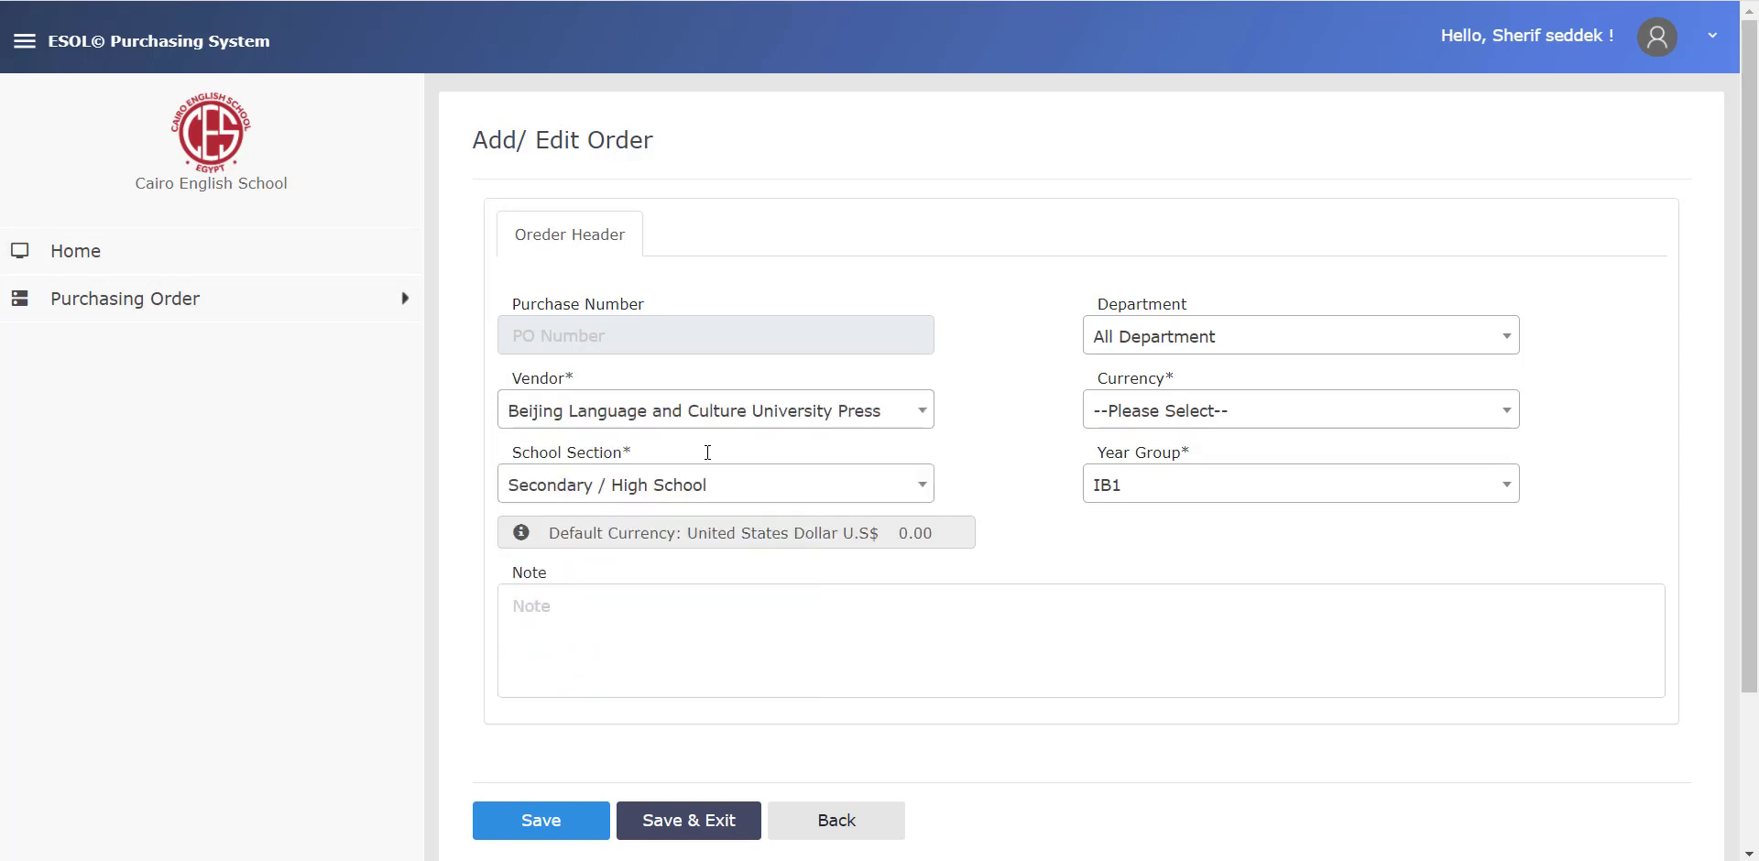
Set the order's currency to Australian Dollar and save the order header.
{"action": "left_click", "coordinate": [1114, 419]}
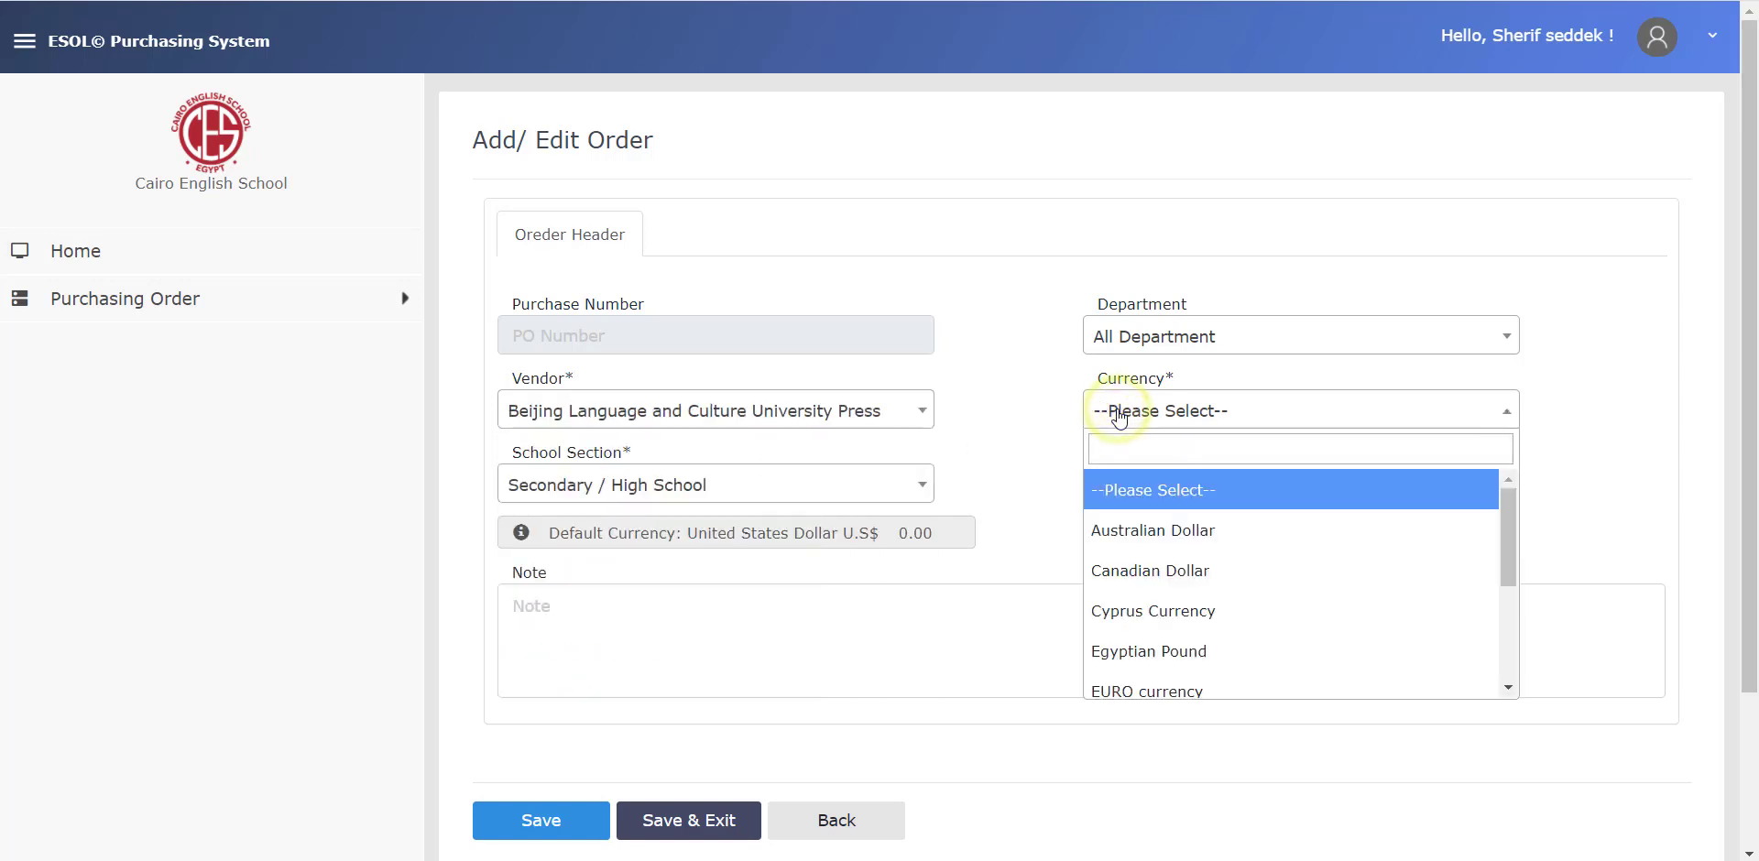
{"action": "left_click", "coordinate": [1164, 536]}
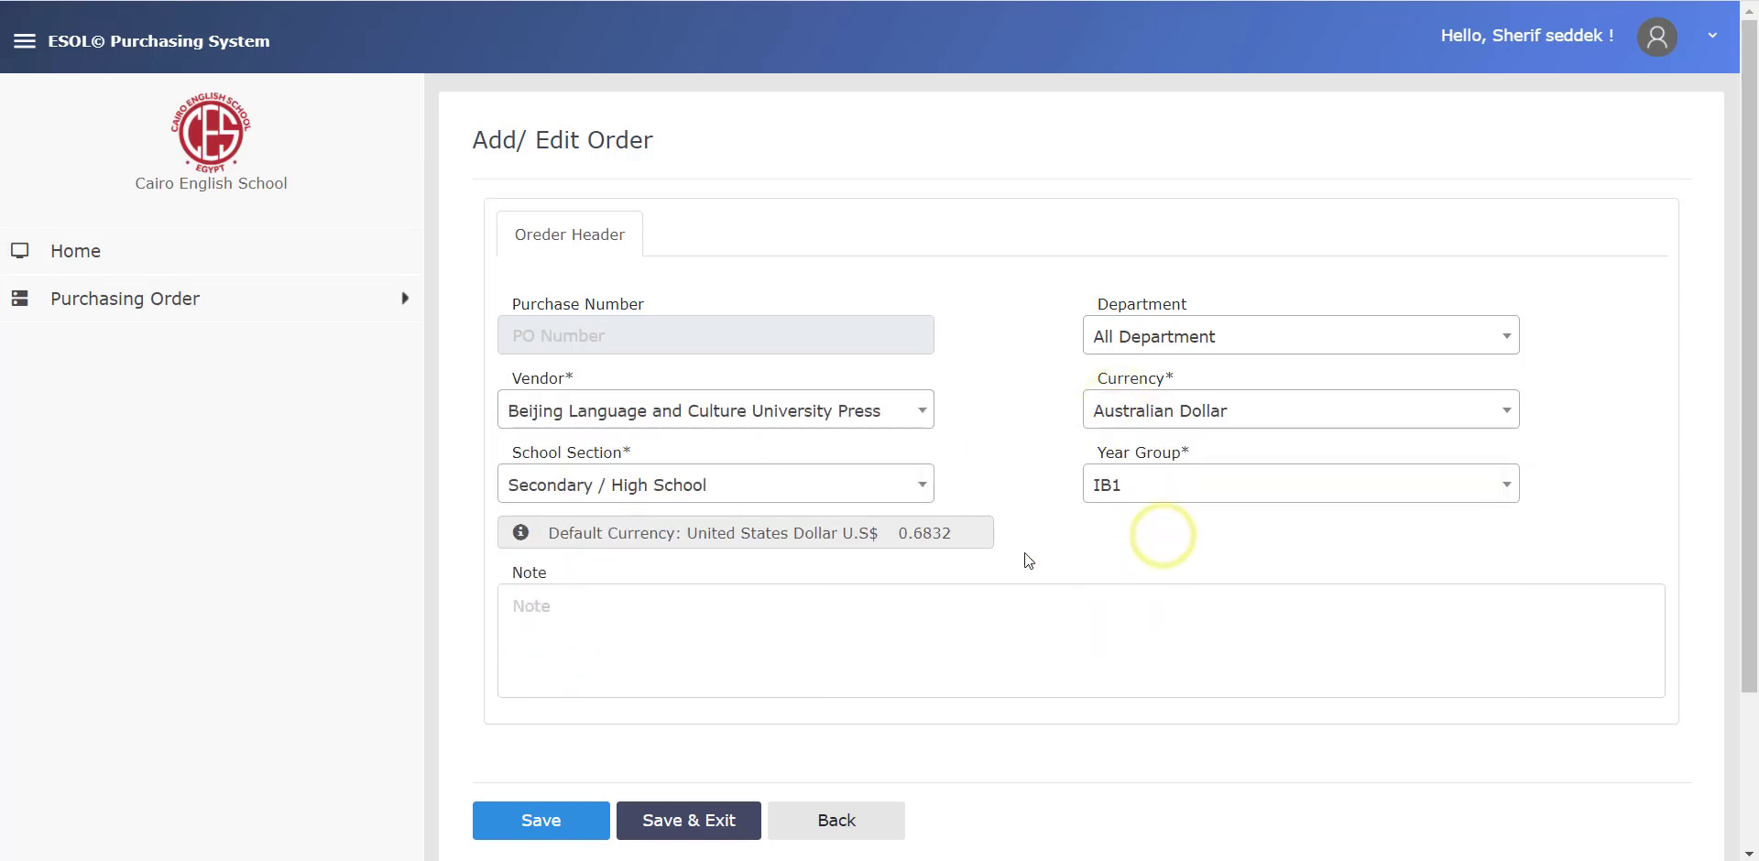
{"action": "scroll", "coordinate": [791, 661], "scroll_direction": "down", "scroll_amount": 3}
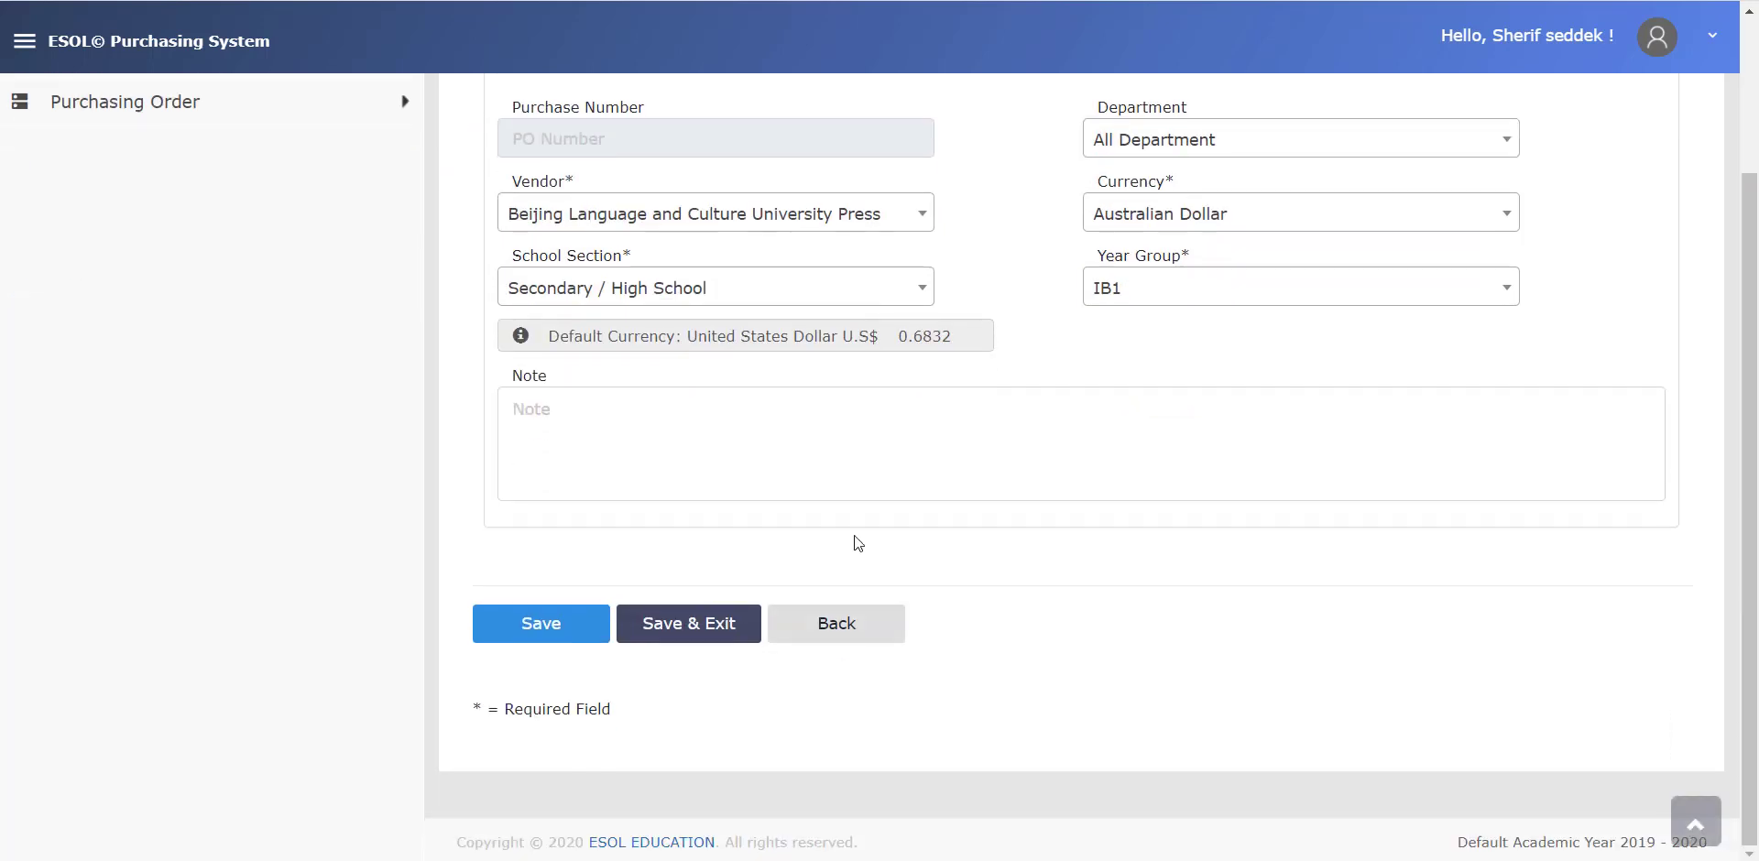
{"action": "scroll", "coordinate": [824, 495], "scroll_direction": "up", "scroll_amount": 2}
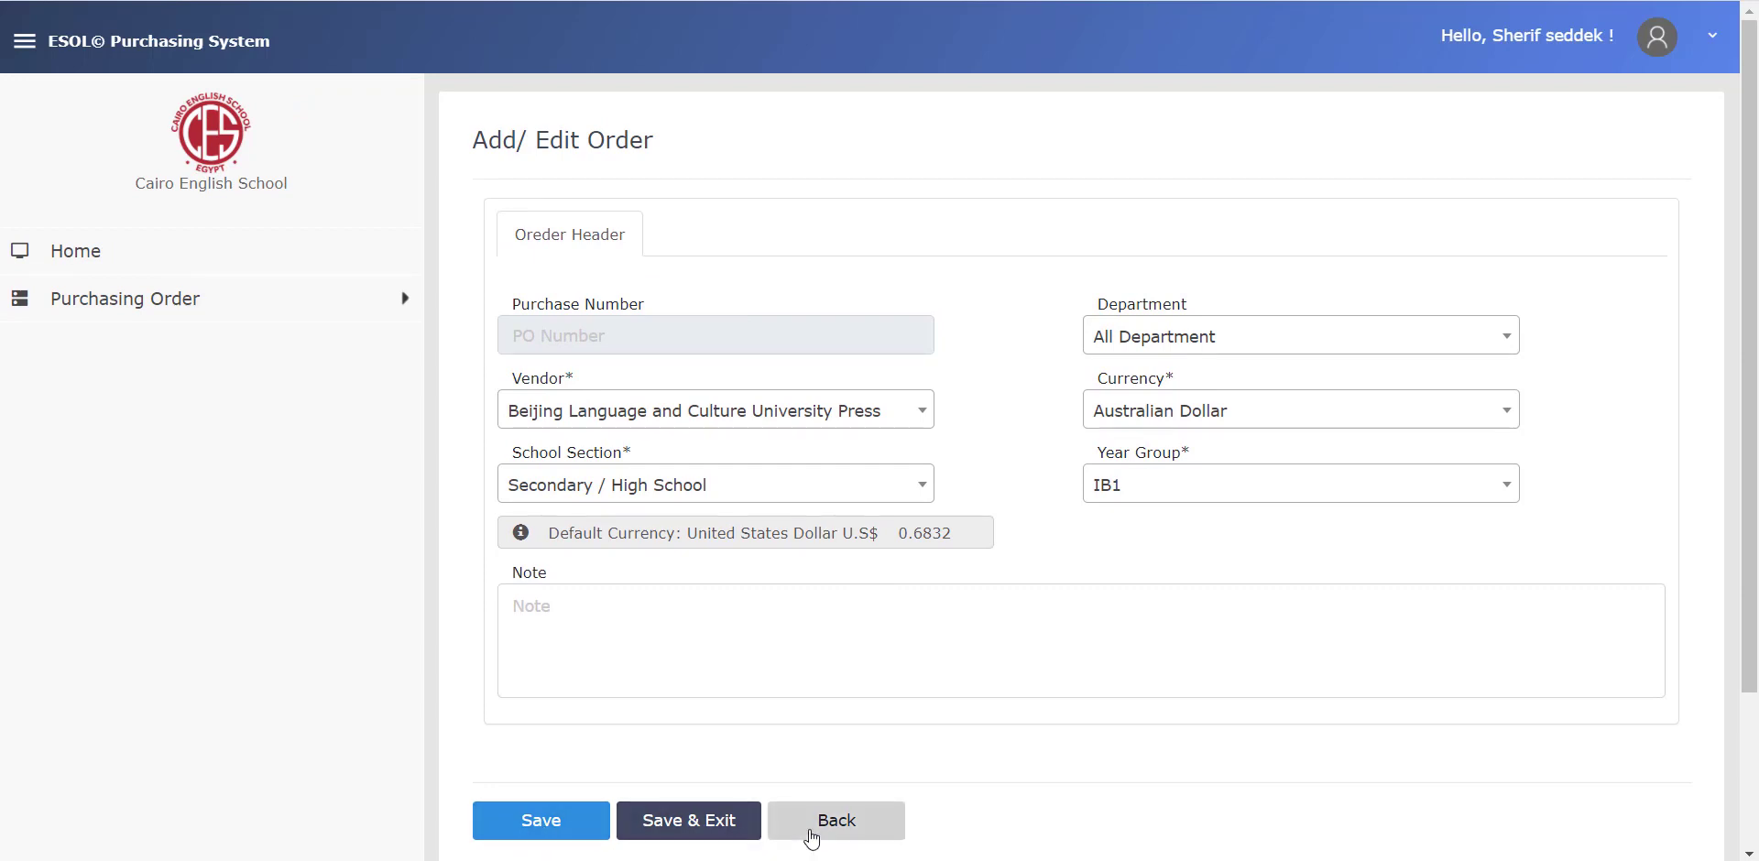
{"action": "left_click", "coordinate": [559, 837]}
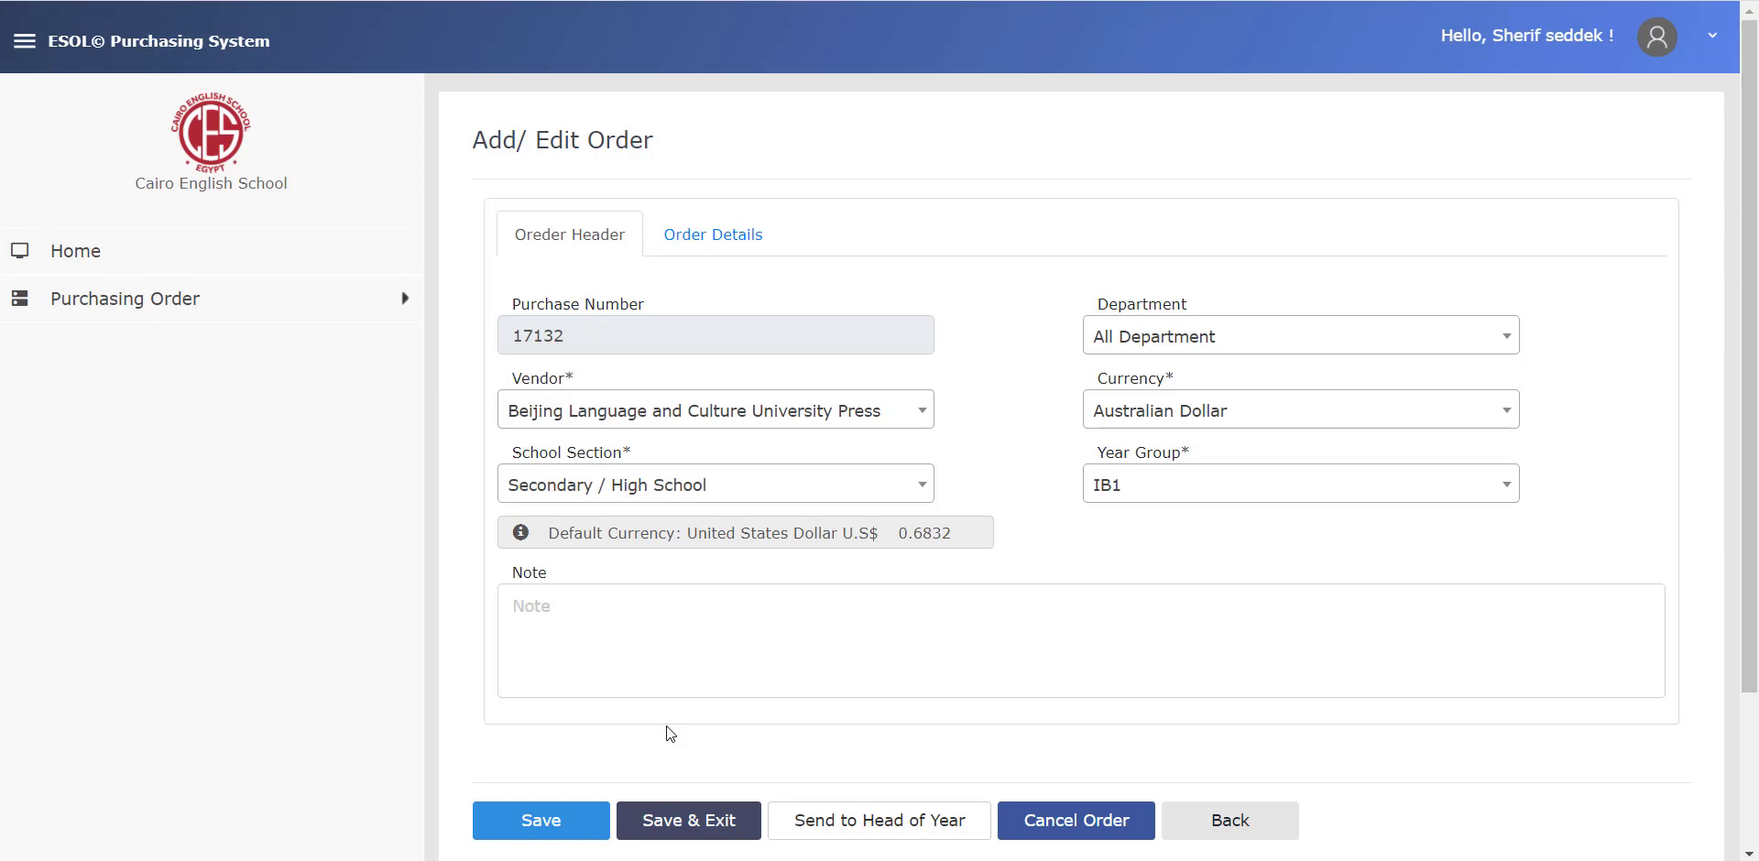
{"action": "left_click", "coordinate": [714, 242]}
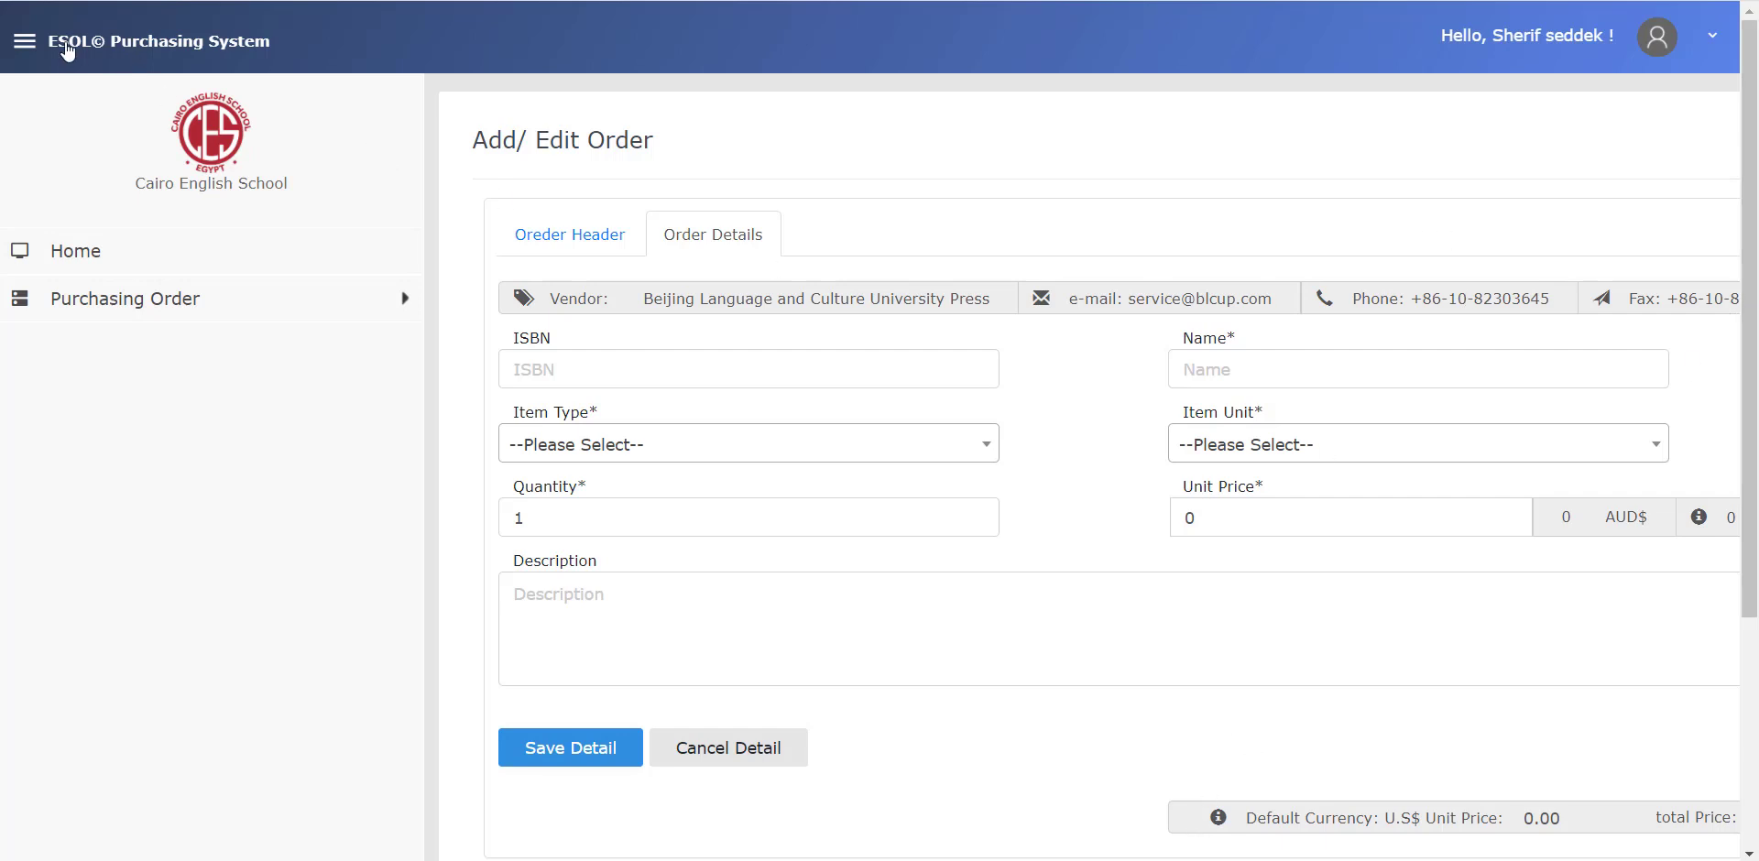
{"action": "left_click", "coordinate": [32, 42]}
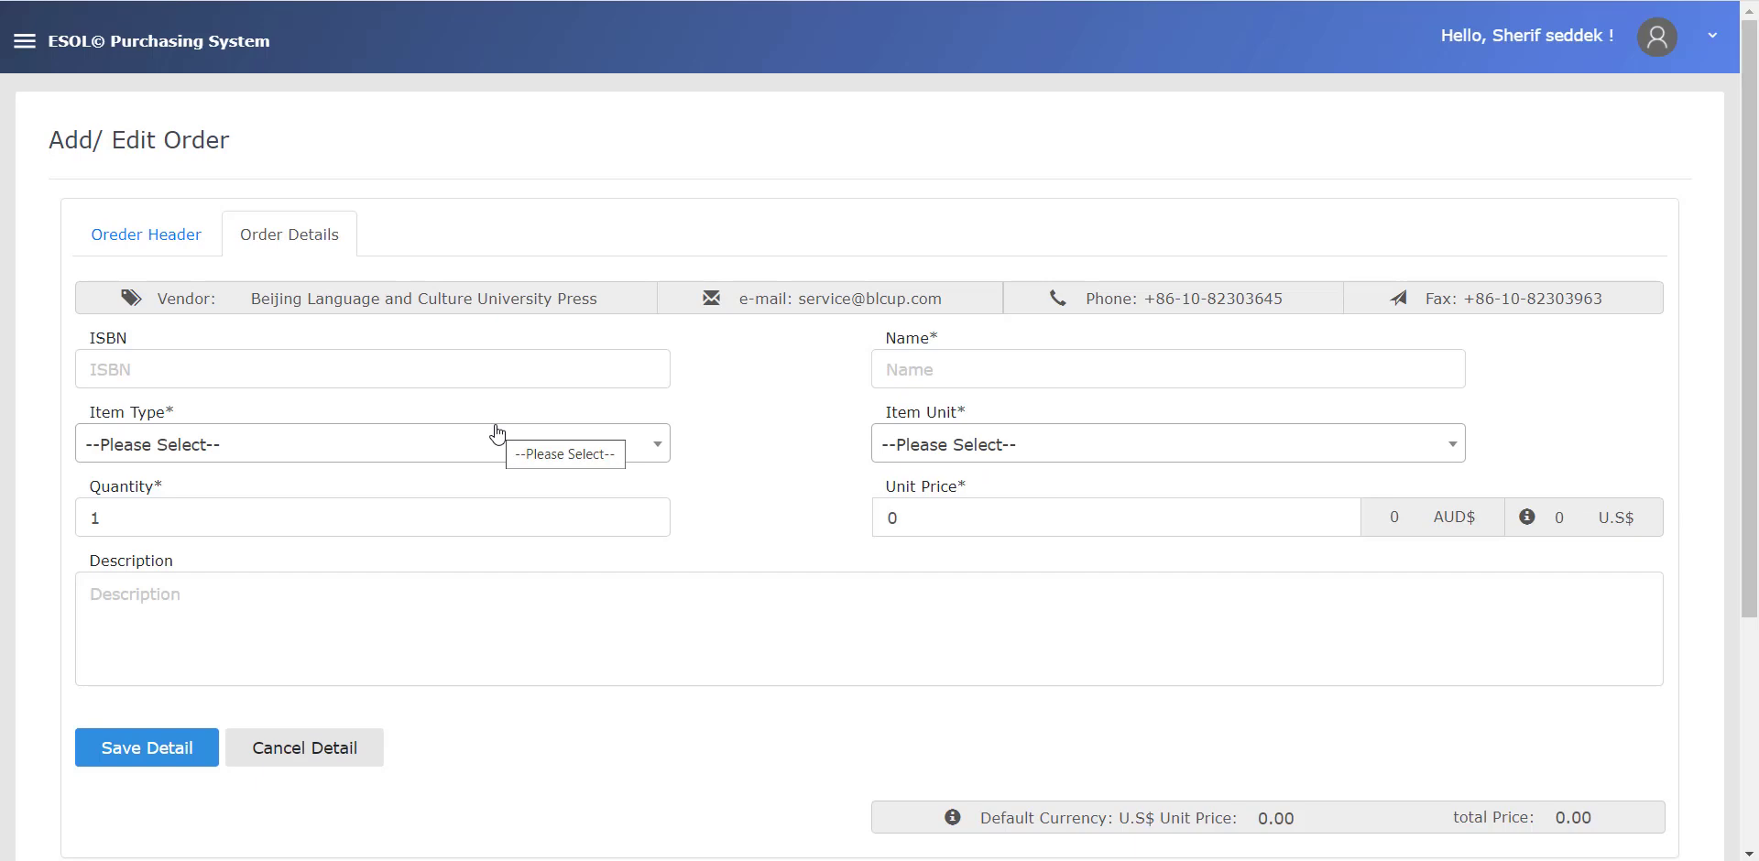
{"action": "left_click", "coordinate": [537, 354]}
{"action": "type", "text": "768767576587"}
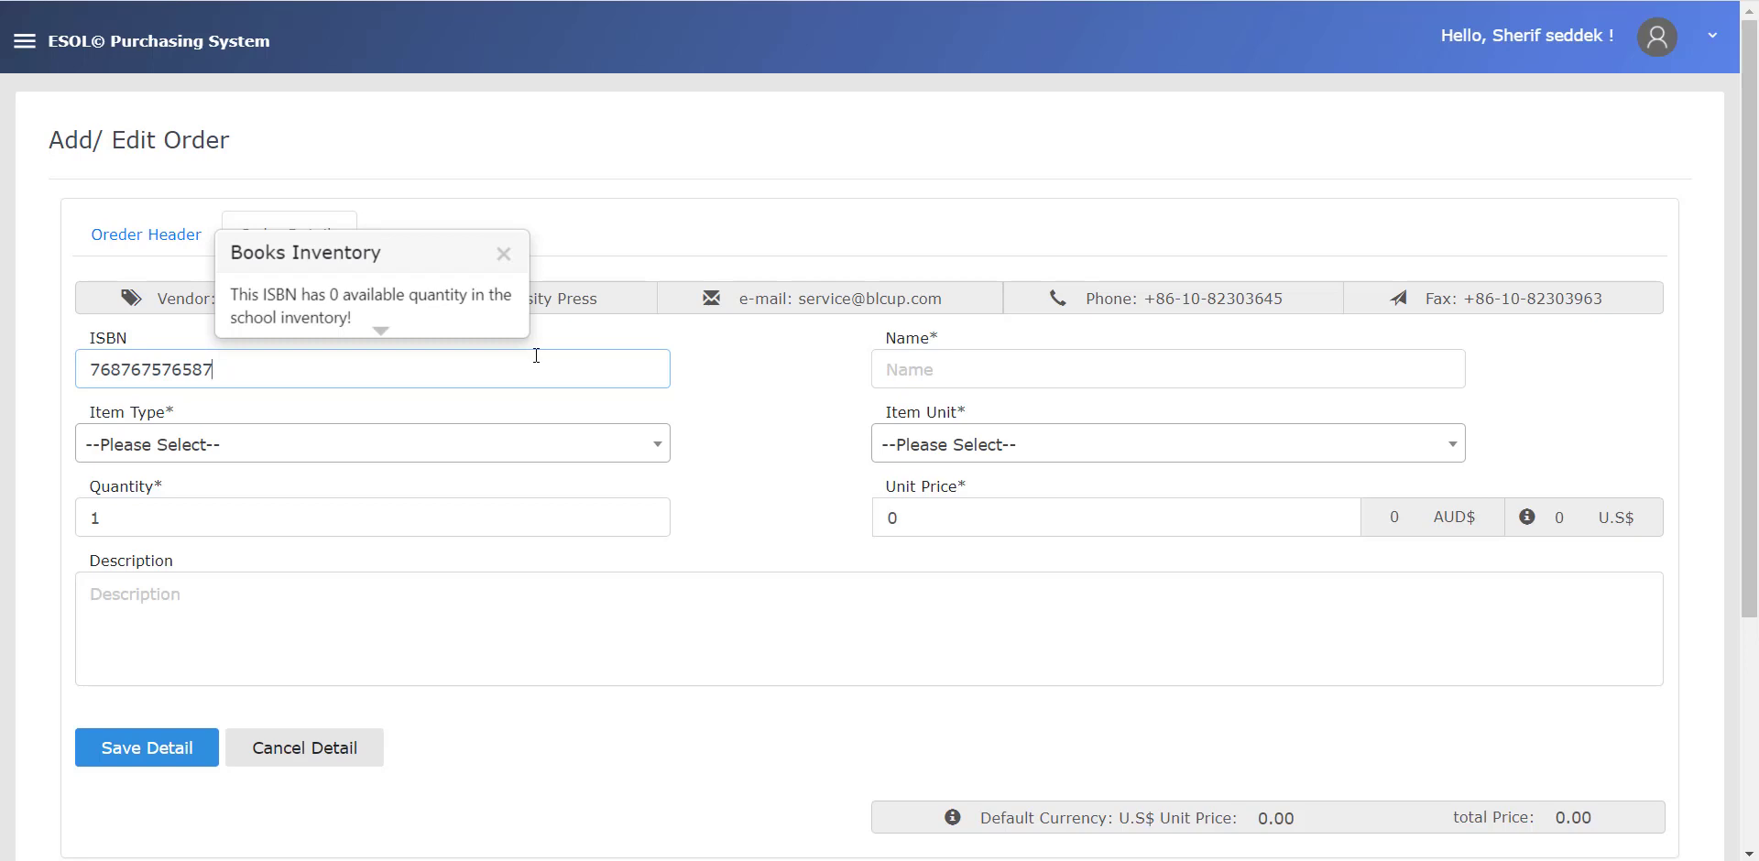
{"action": "left_click", "coordinate": [985, 354]}
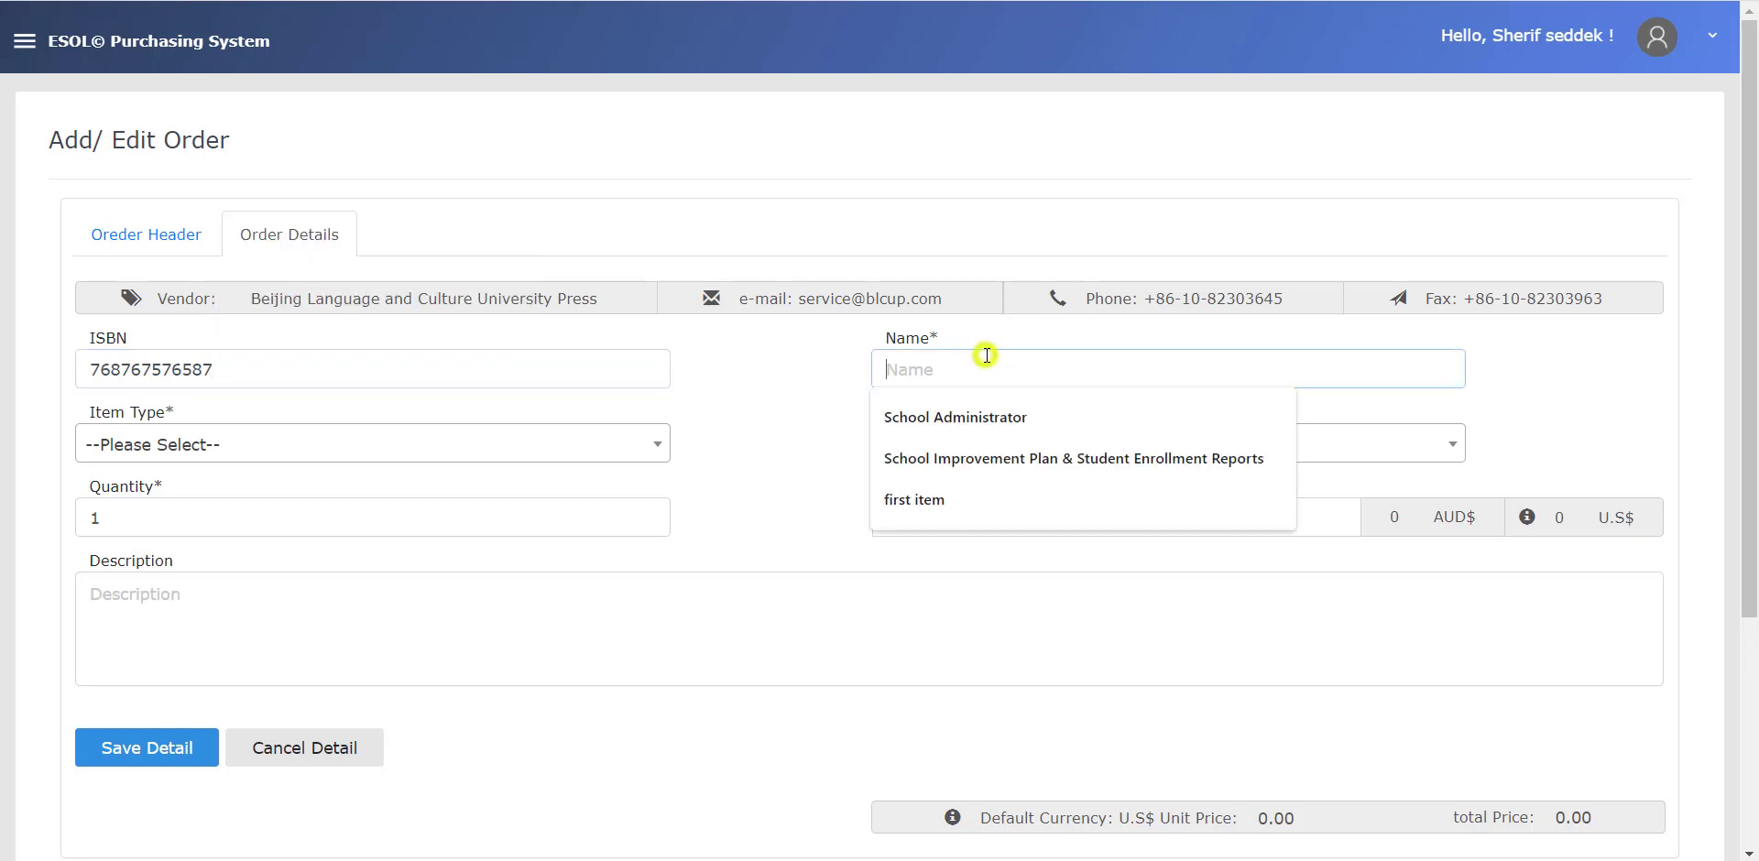
{"action": "type", "text": "fies"}
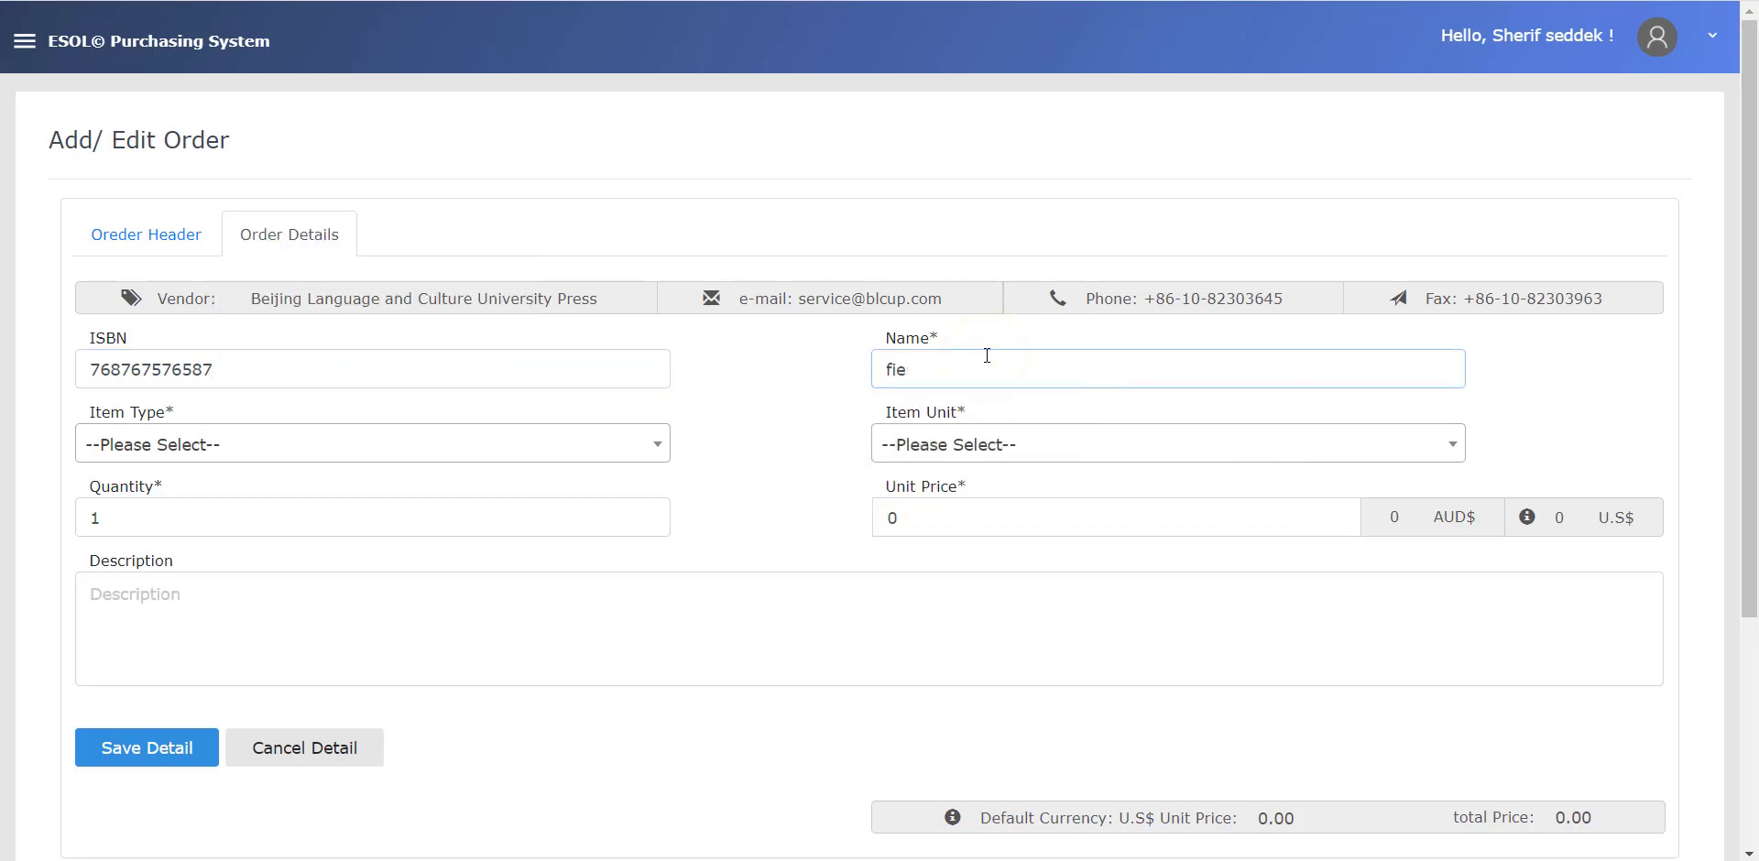
{"action": "key", "text": "BackSpace"}
{"action": "key", "text": "Down"}
{"action": "key", "text": "Return"}
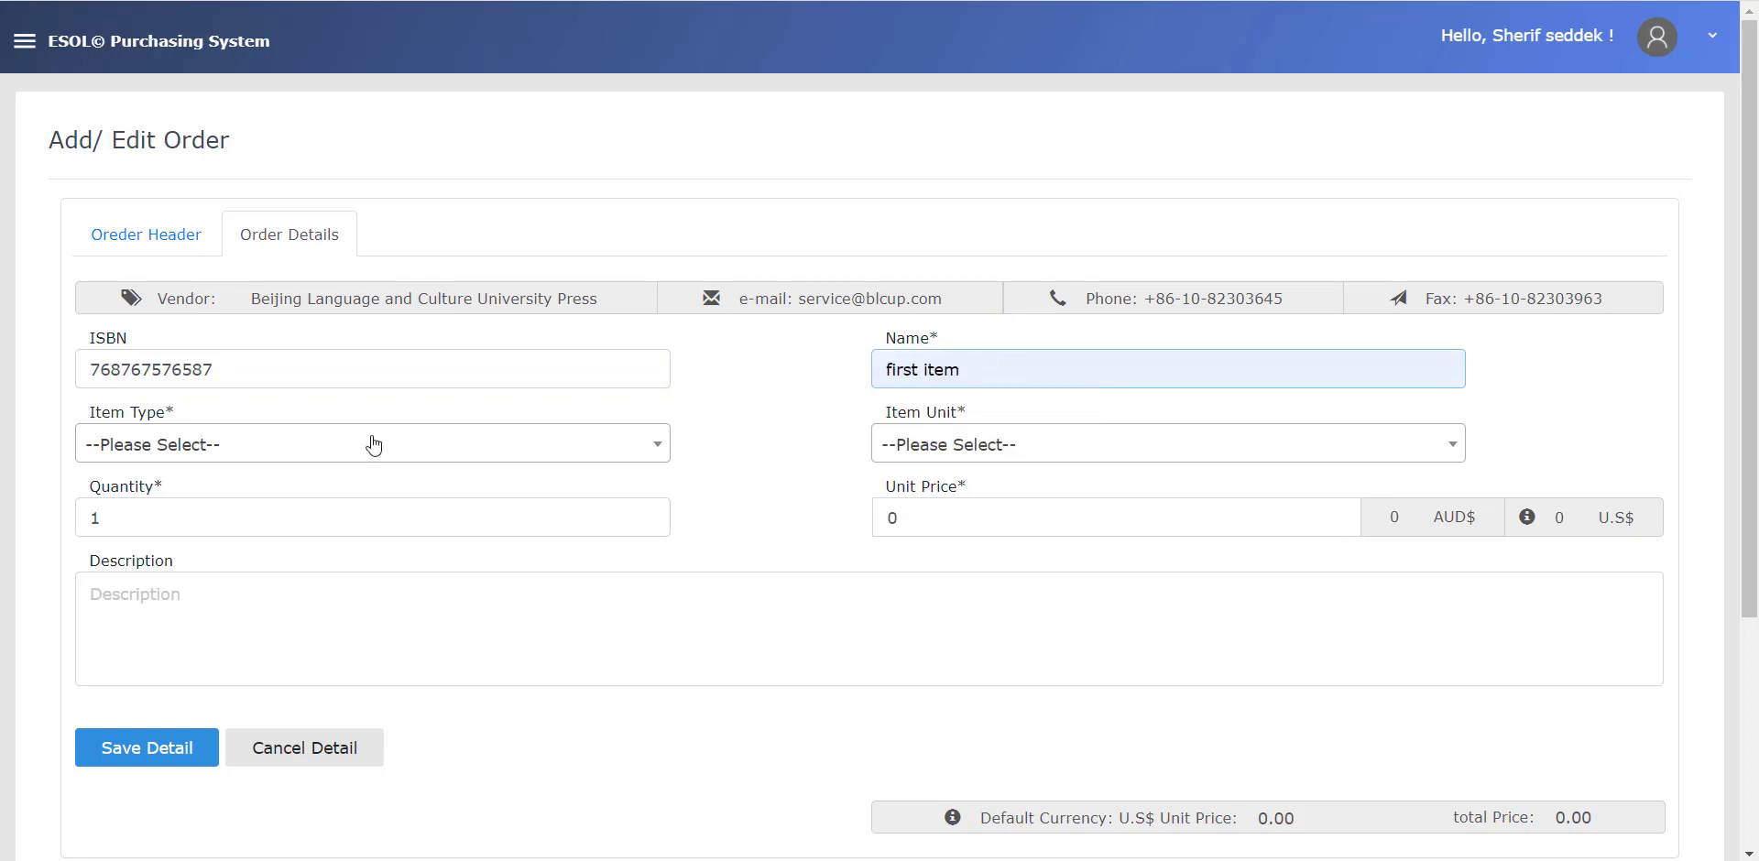
Set the item type to Books and the item unit to Each.
{"action": "left_click", "coordinate": [312, 451]}
{"action": "left_click", "coordinate": [128, 564]}
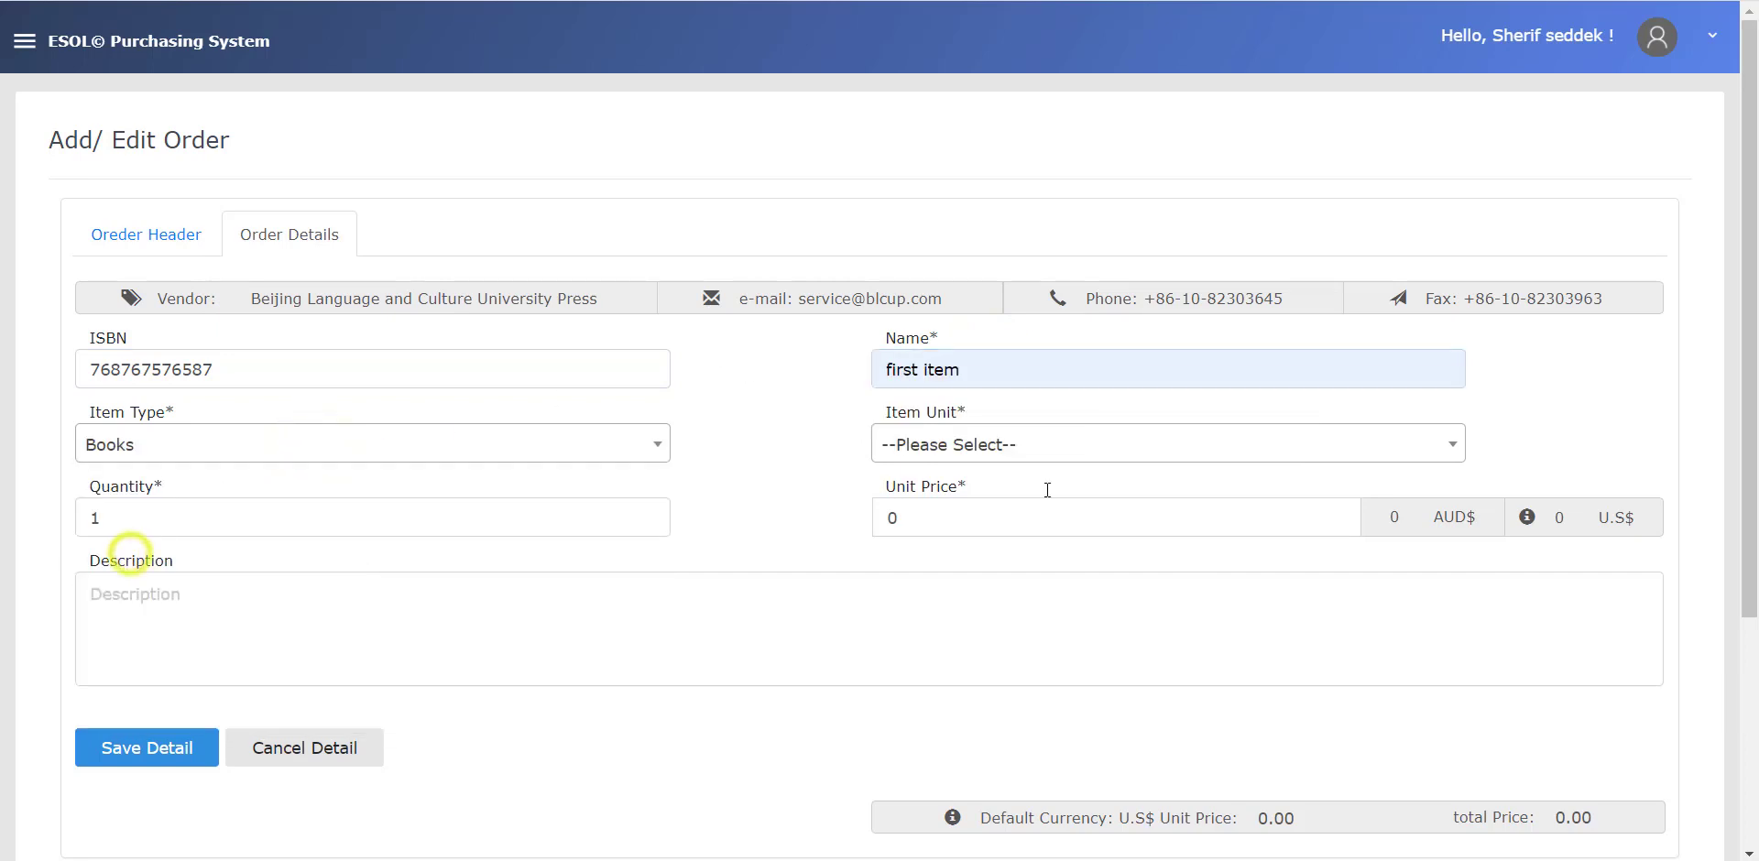
{"action": "left_click", "coordinate": [1023, 427]}
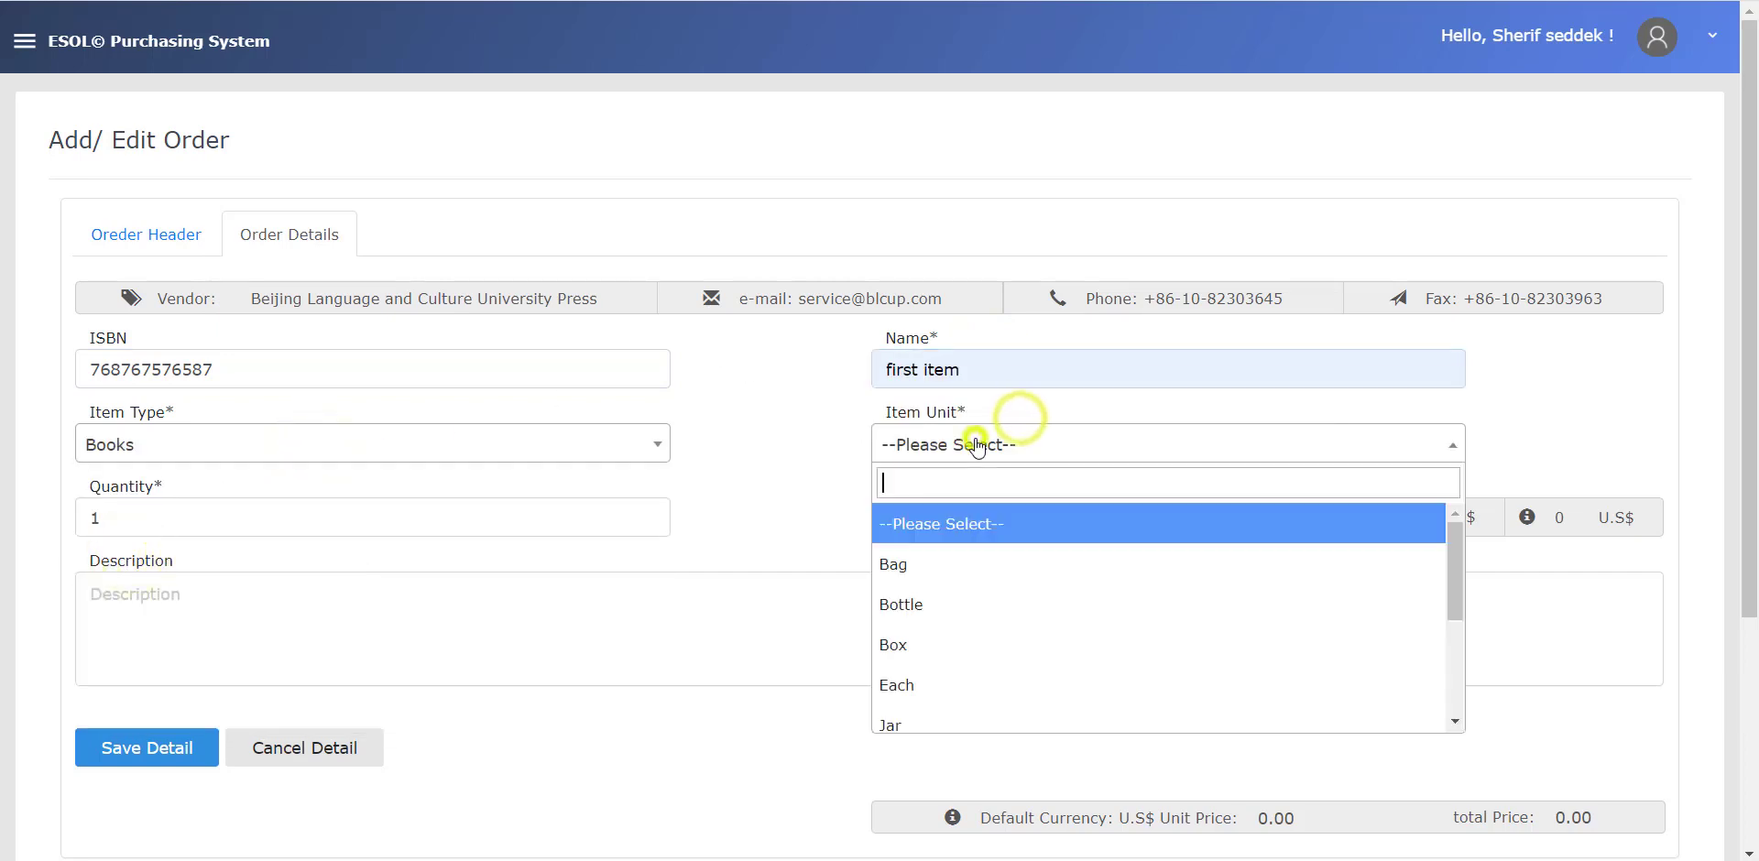
{"action": "left_click", "coordinate": [912, 678]}
Set the item's quantity to 30 and its unit price to 40, and save the detail line.
{"action": "left_click", "coordinate": [297, 509]}
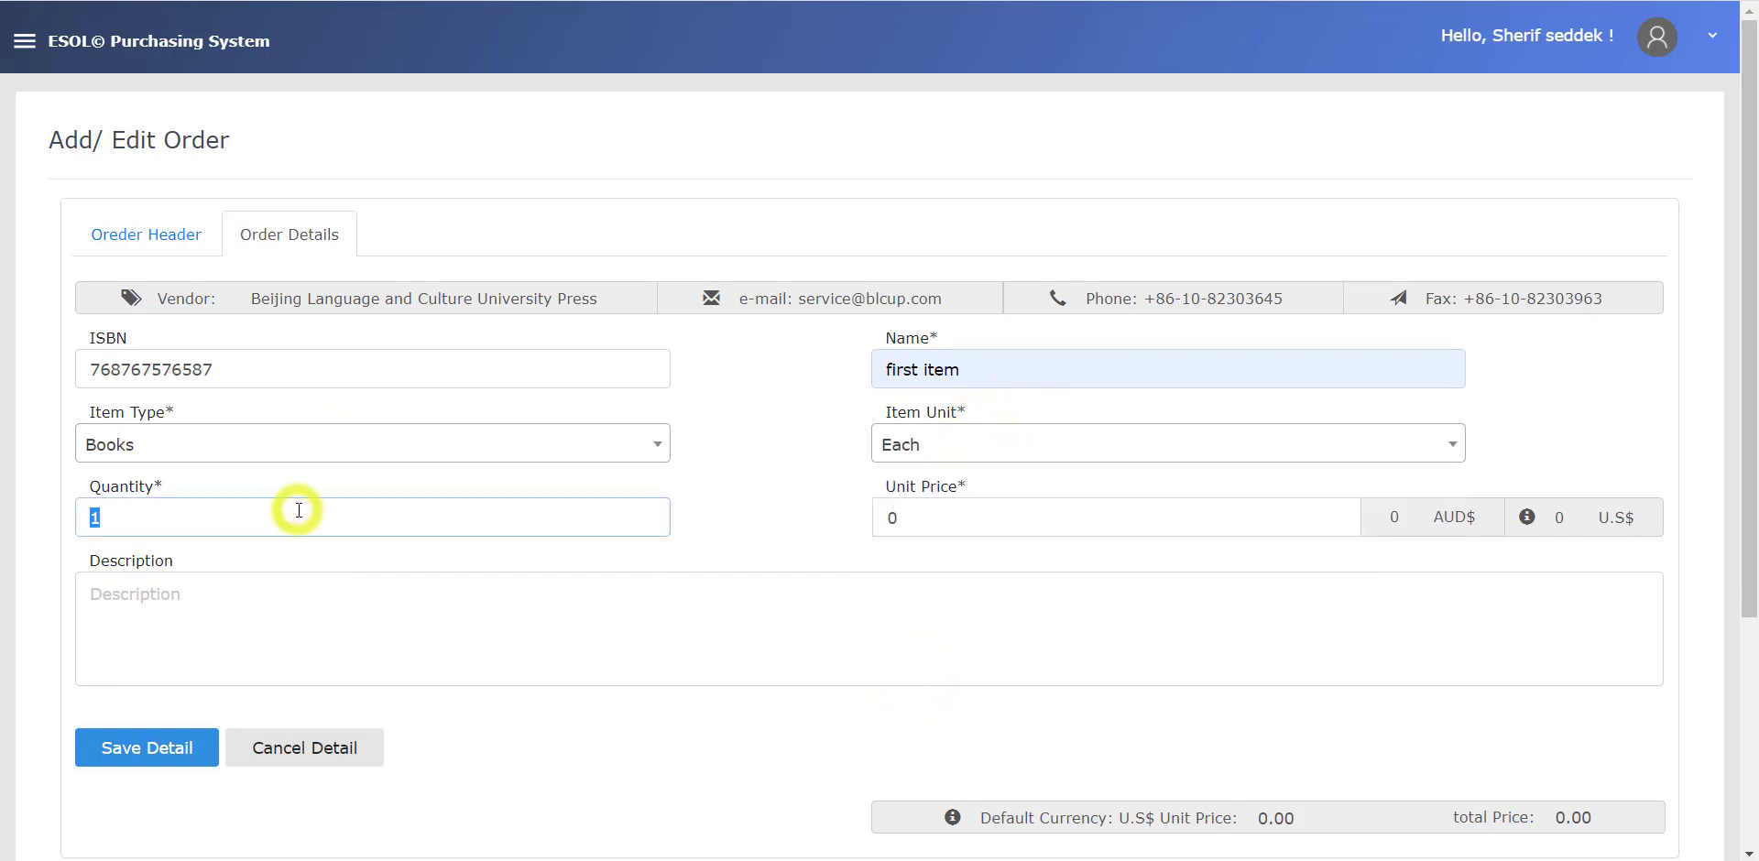
{"action": "type", "text": "30"}
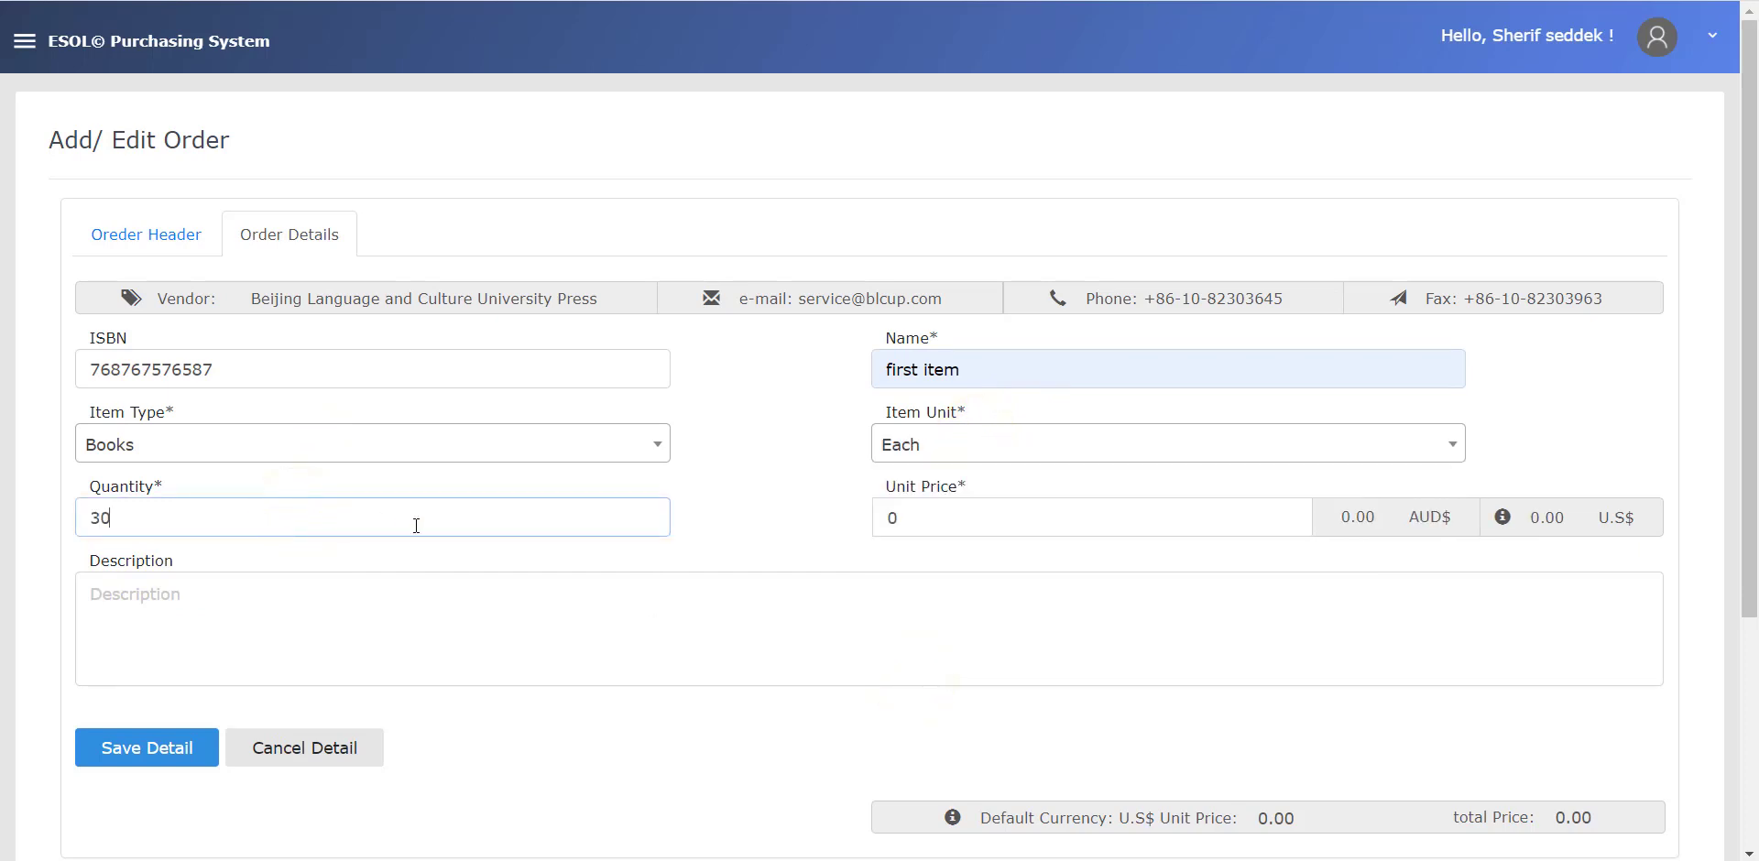
{"action": "left_click", "coordinate": [912, 512]}
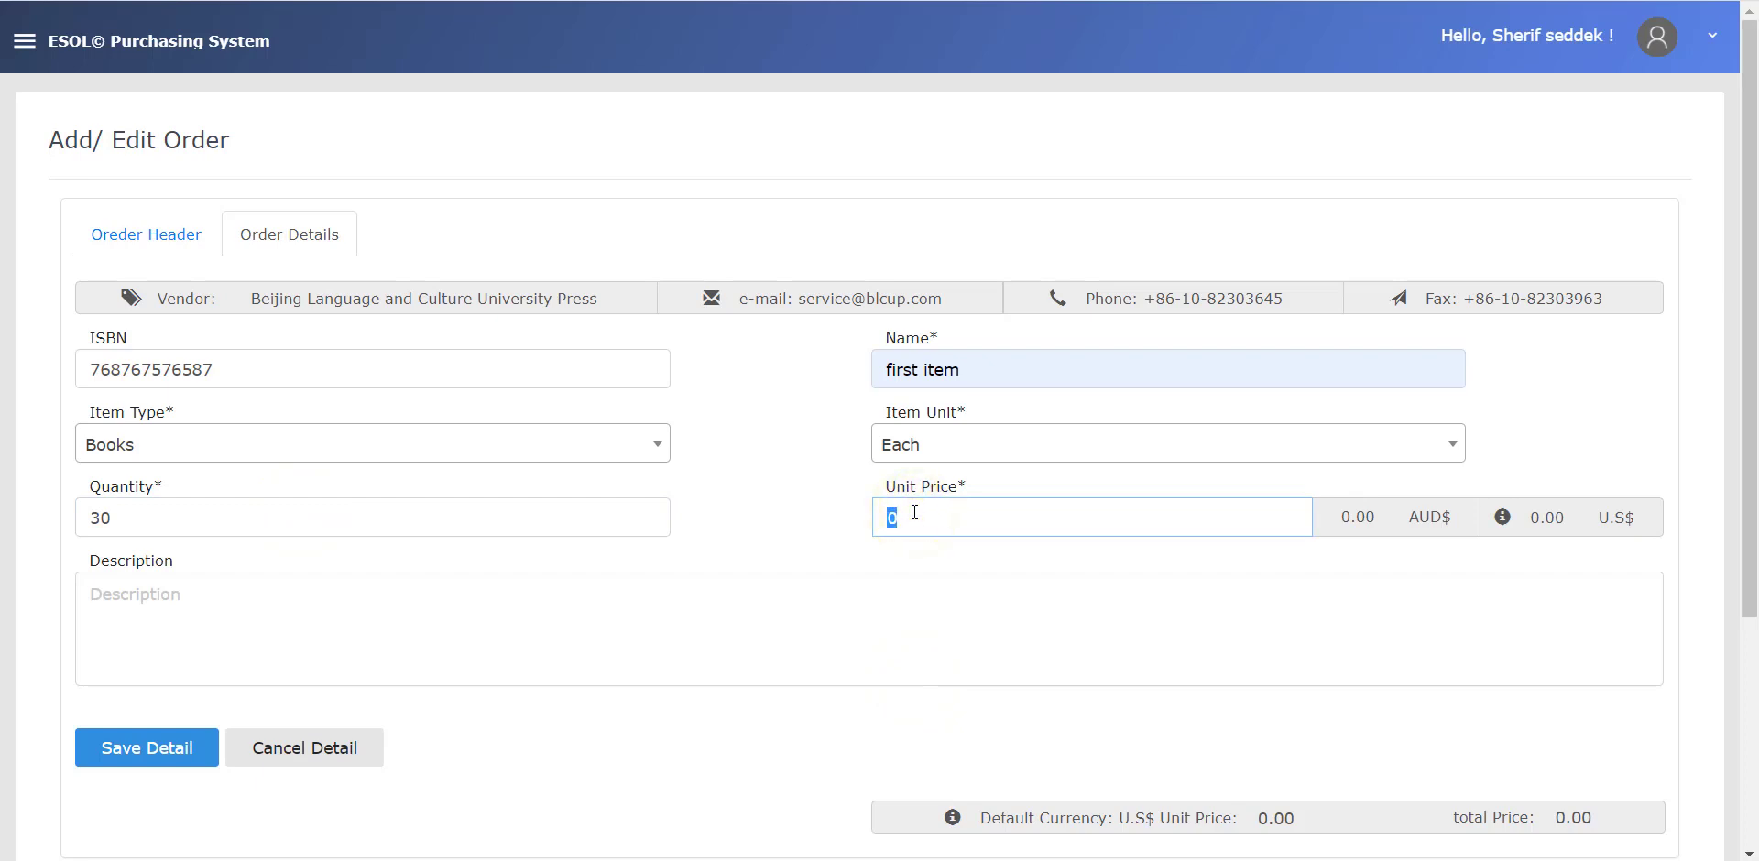
{"action": "type", "text": "40"}
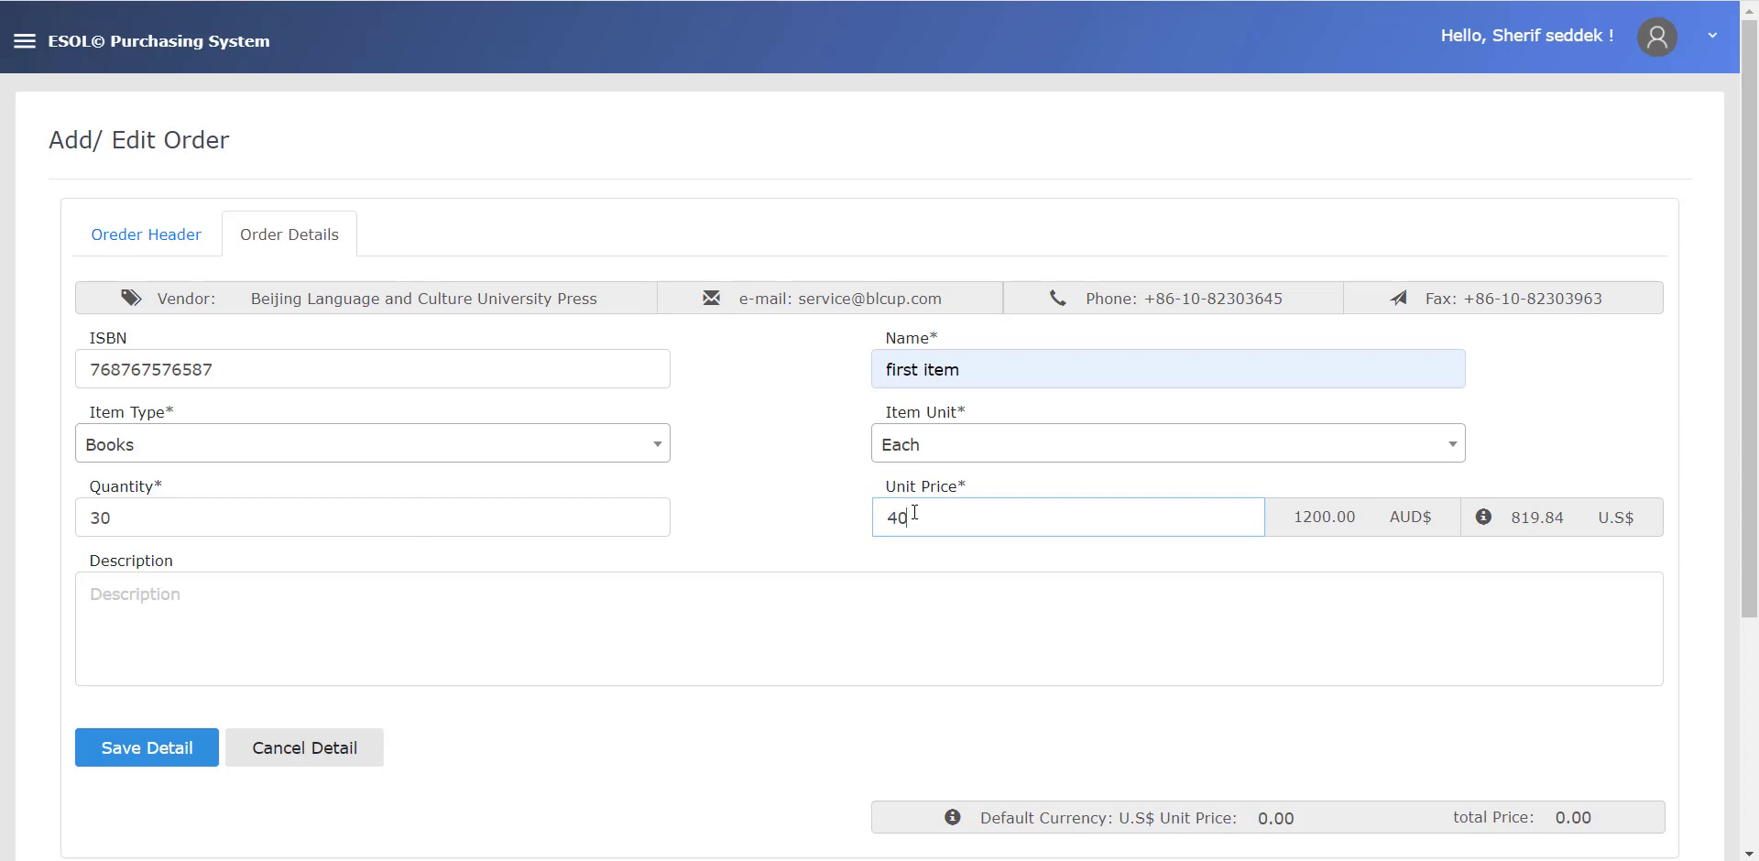
{"action": "left_click", "coordinate": [139, 750]}
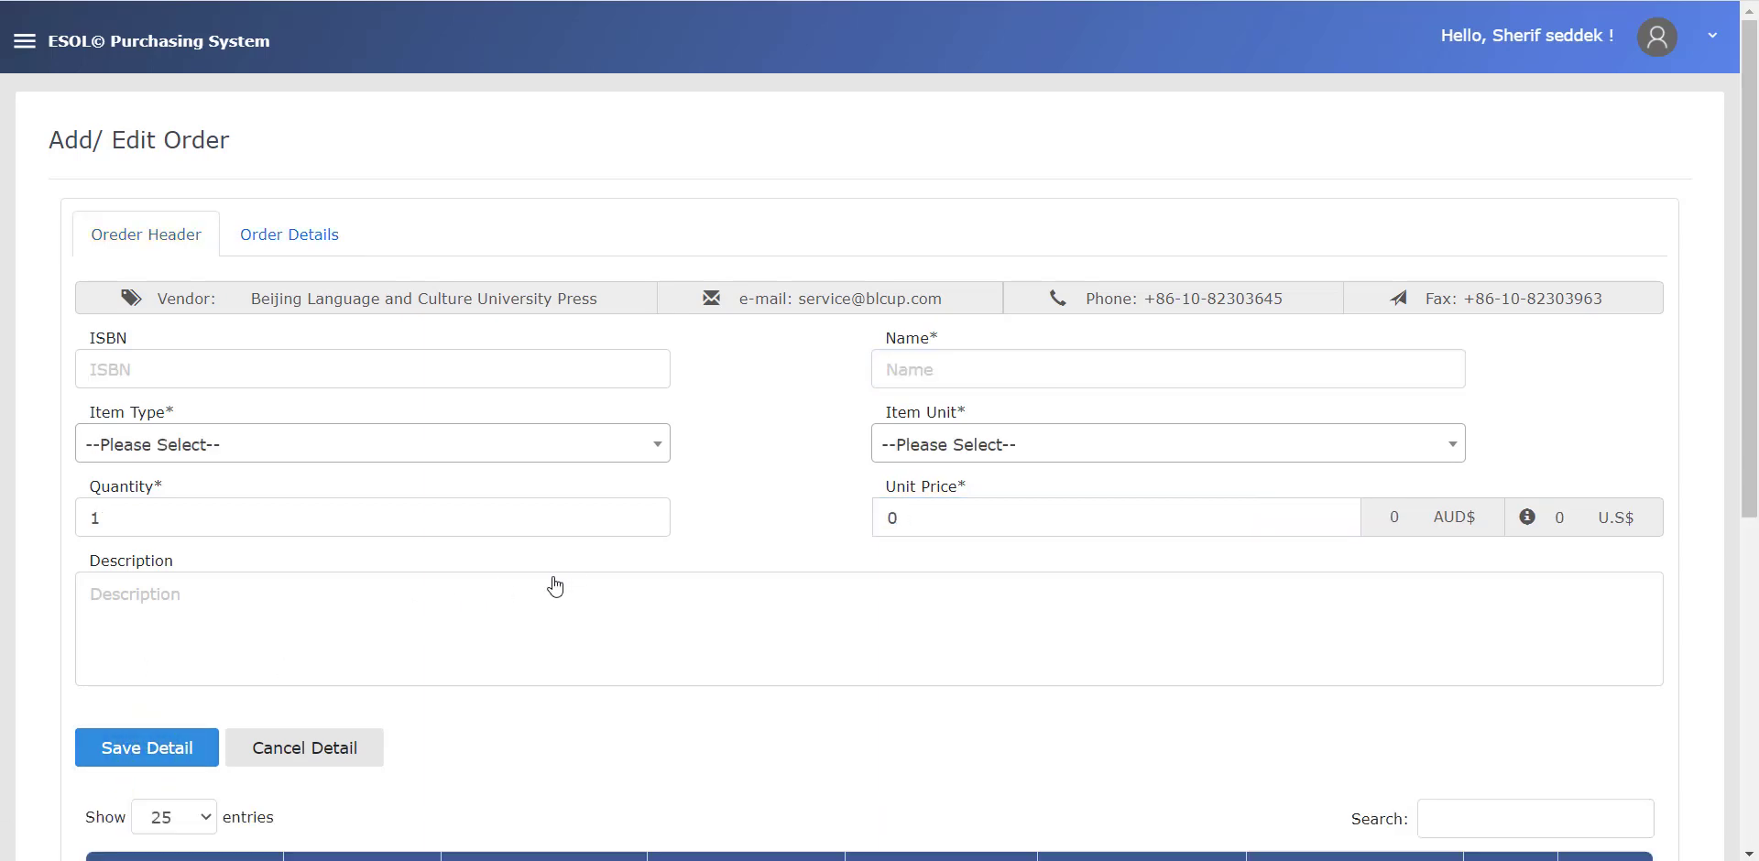
Review the saved line in the order's item table and open "first item" for editing.
{"action": "scroll", "coordinate": [554, 582], "scroll_direction": "down", "scroll_amount": 6}
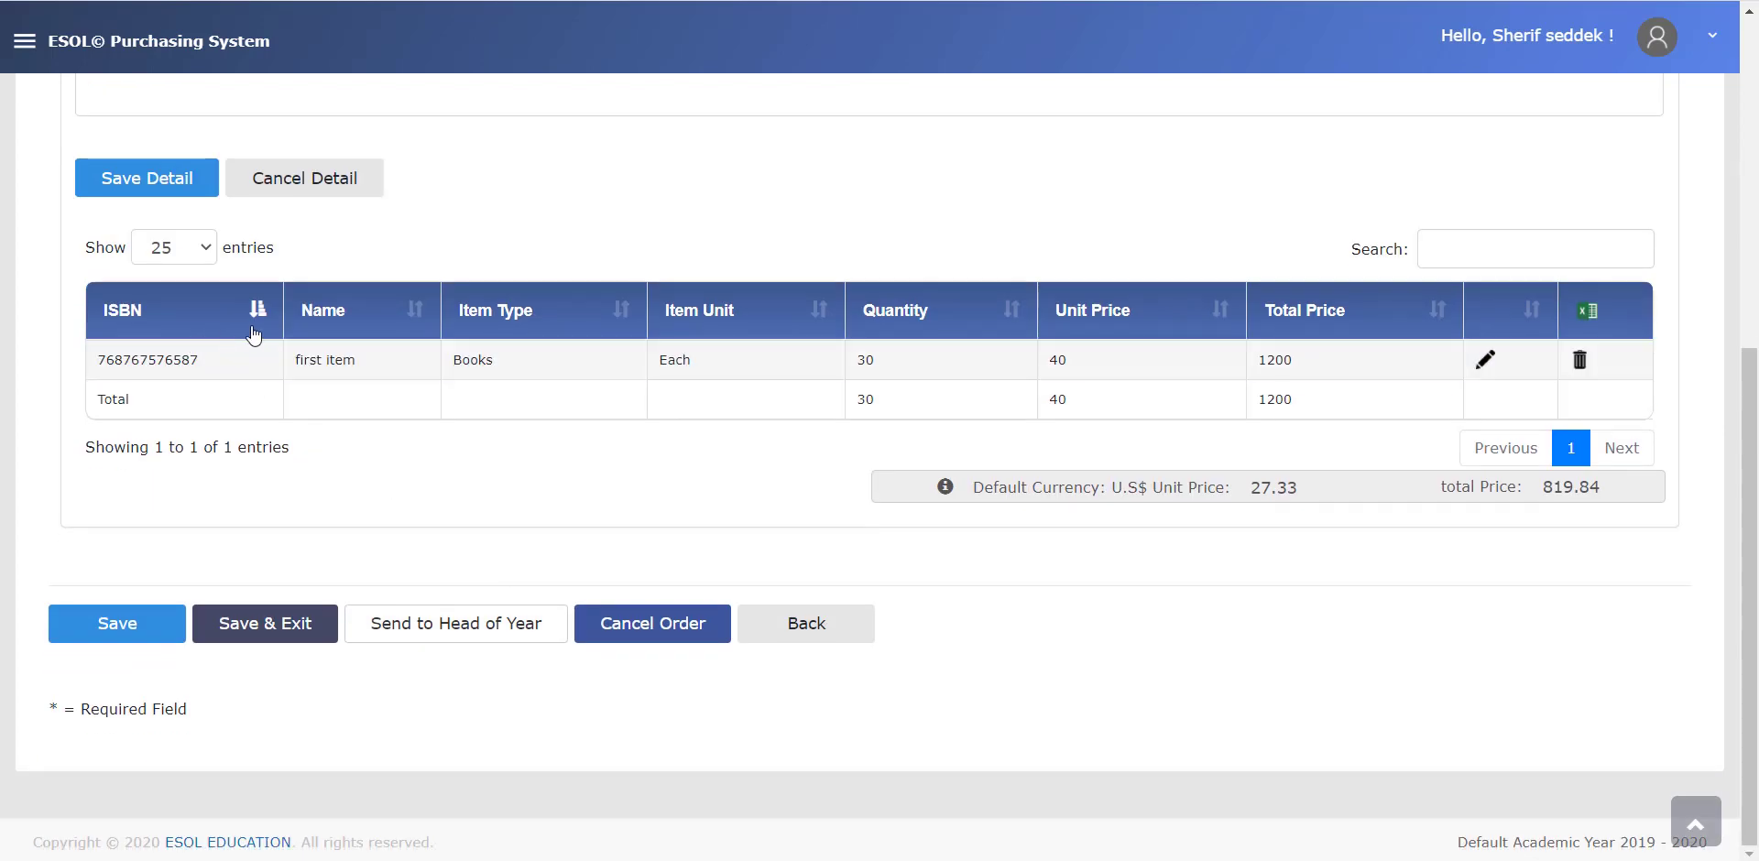
{"action": "scroll", "coordinate": [362, 329], "scroll_direction": "up", "scroll_amount": 4}
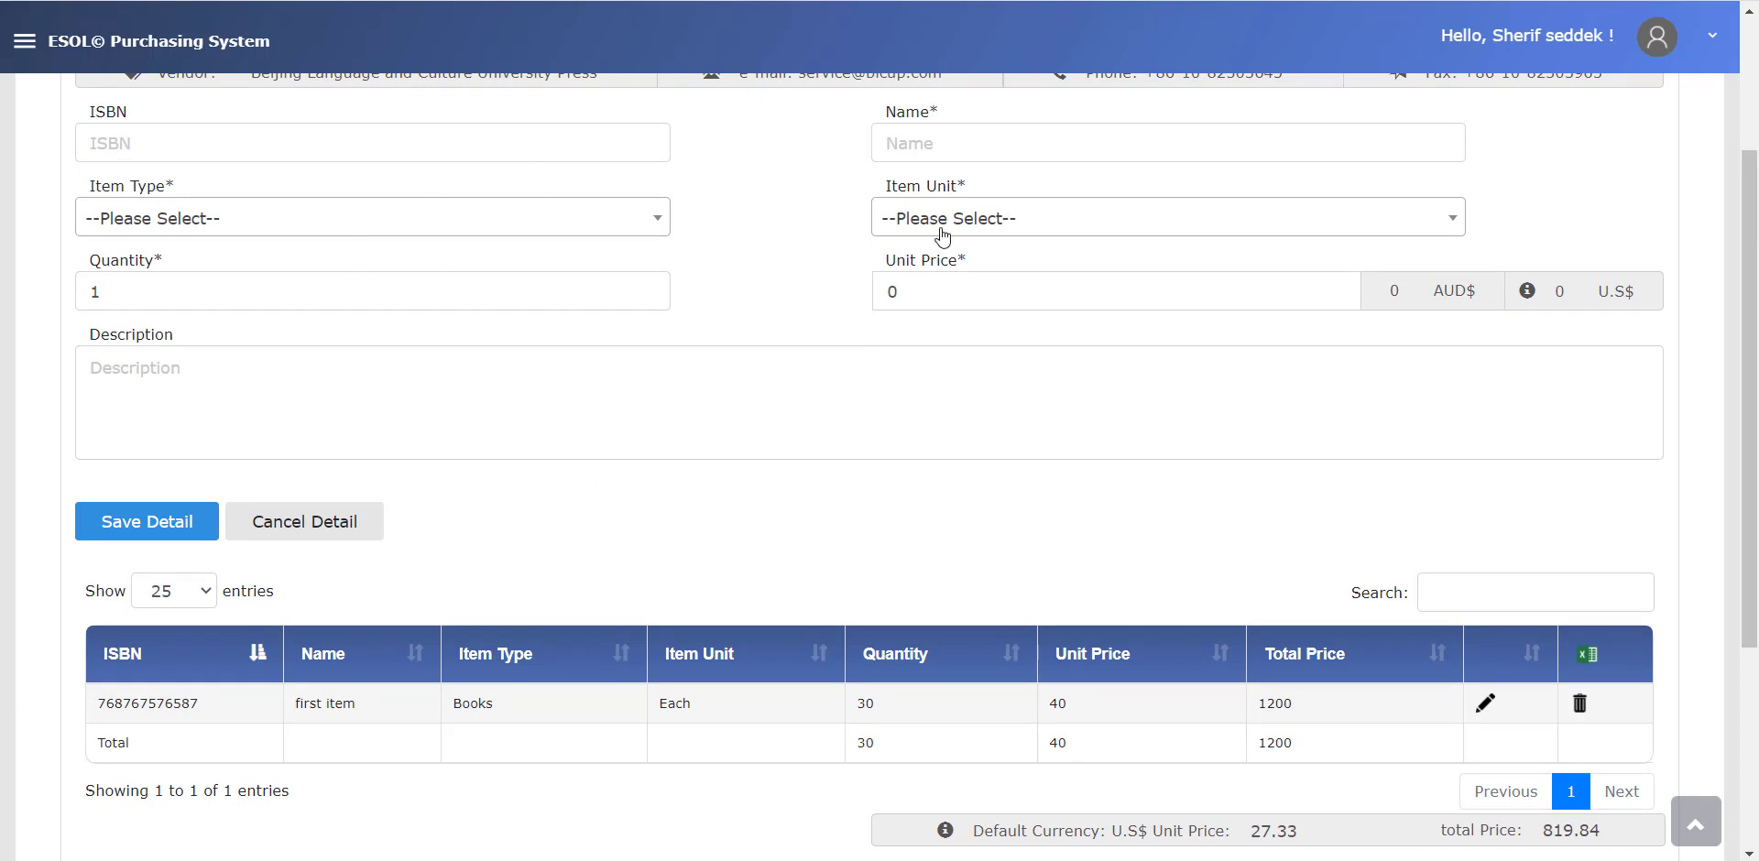
{"action": "scroll", "coordinate": [931, 220], "scroll_direction": "down", "scroll_amount": 4}
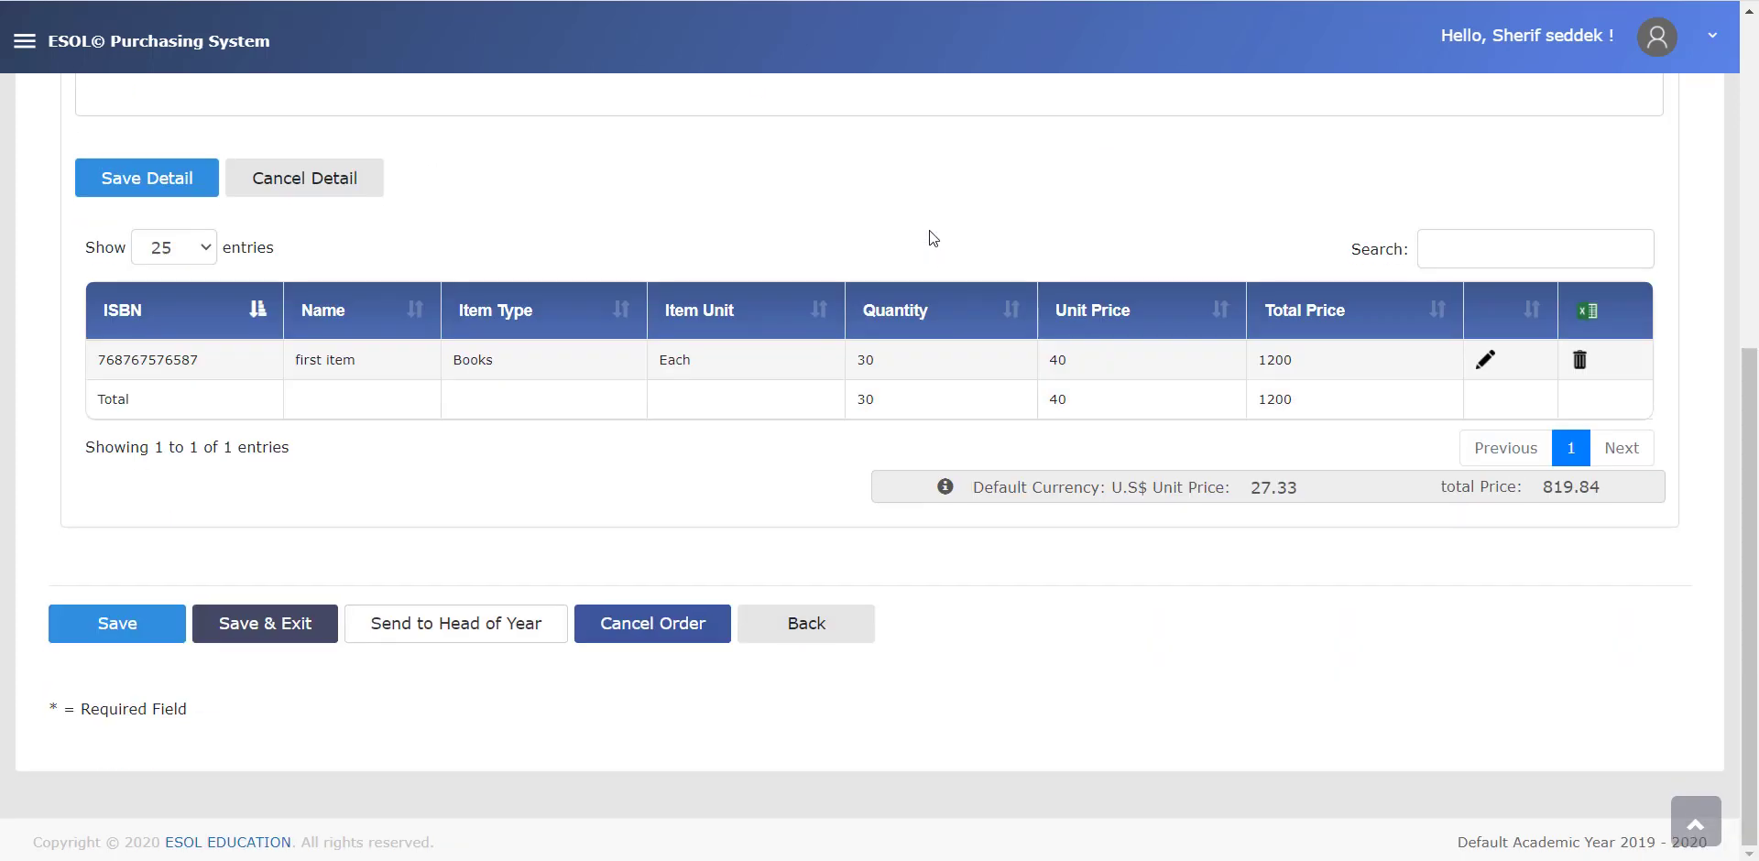
{"action": "left_click", "coordinate": [1481, 360]}
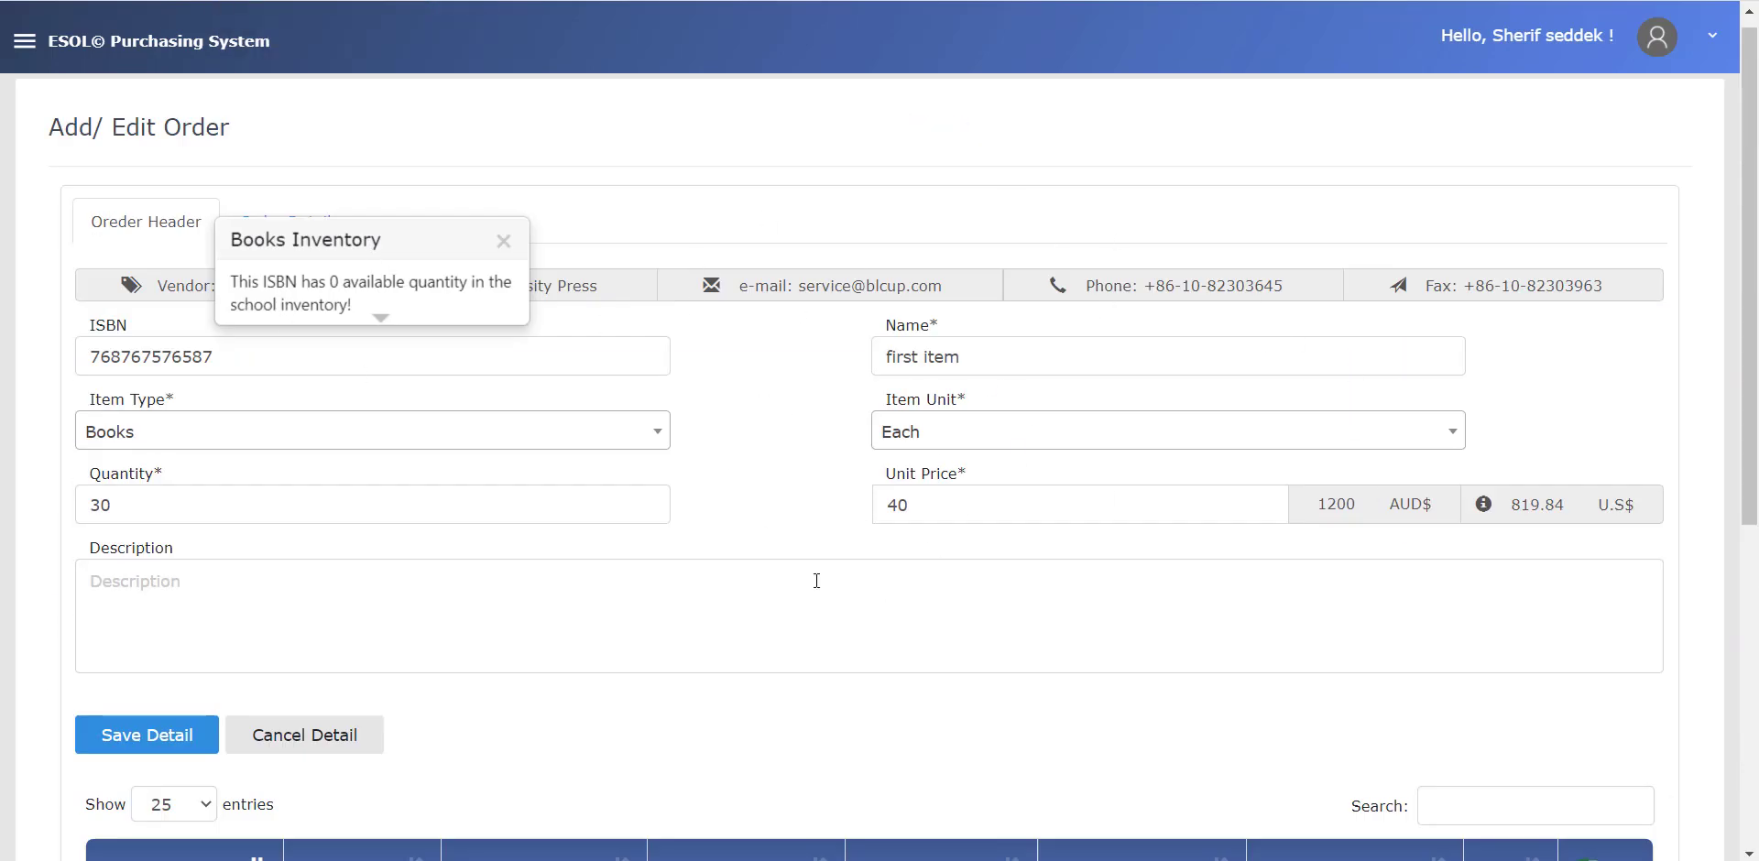
{"action": "scroll", "coordinate": [932, 459], "scroll_direction": "down", "scroll_amount": 4}
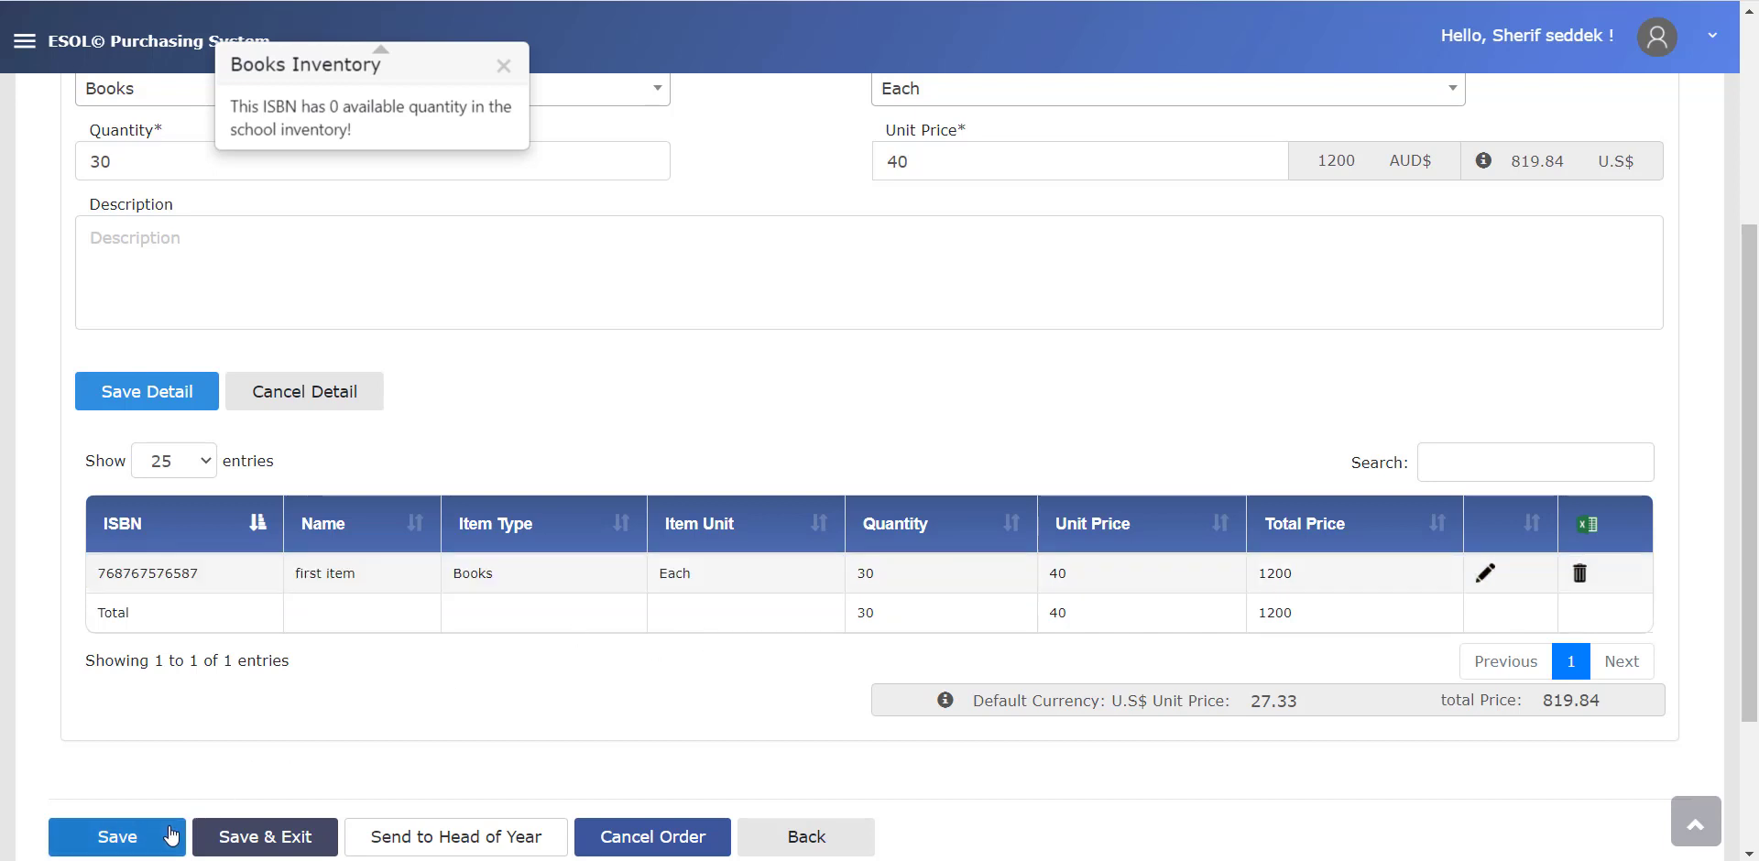
Save and exit the order, reopen it from the purchase request list, and send it to the Head of Year for approval.
{"action": "left_click", "coordinate": [289, 839]}
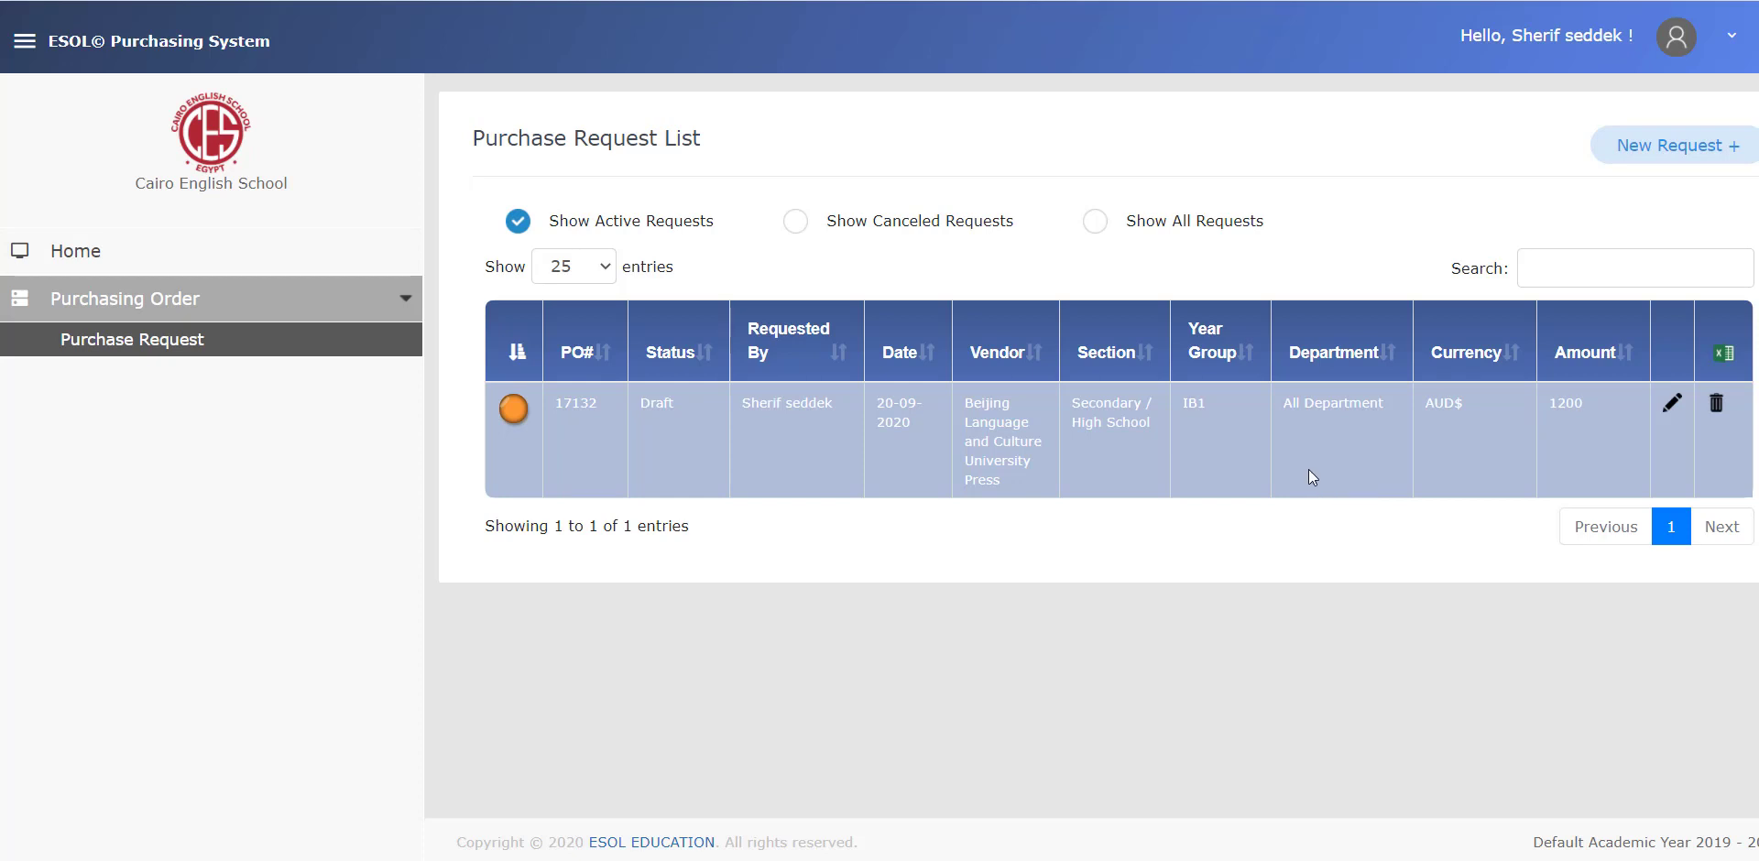
{"action": "left_click", "coordinate": [1669, 406]}
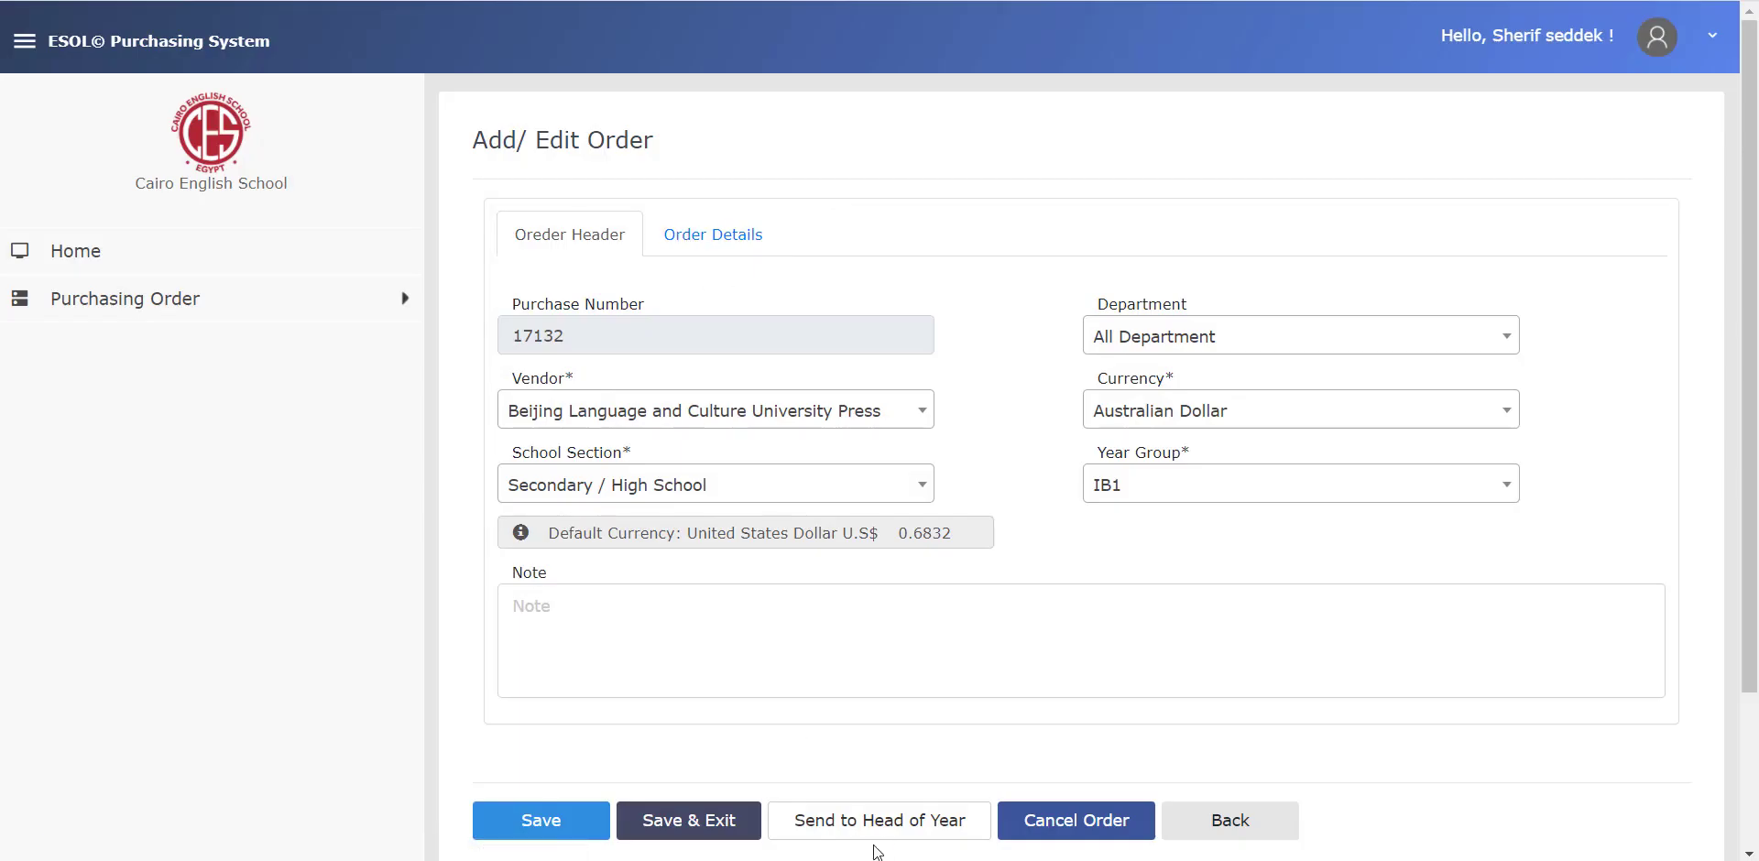
{"action": "left_click", "coordinate": [895, 824]}
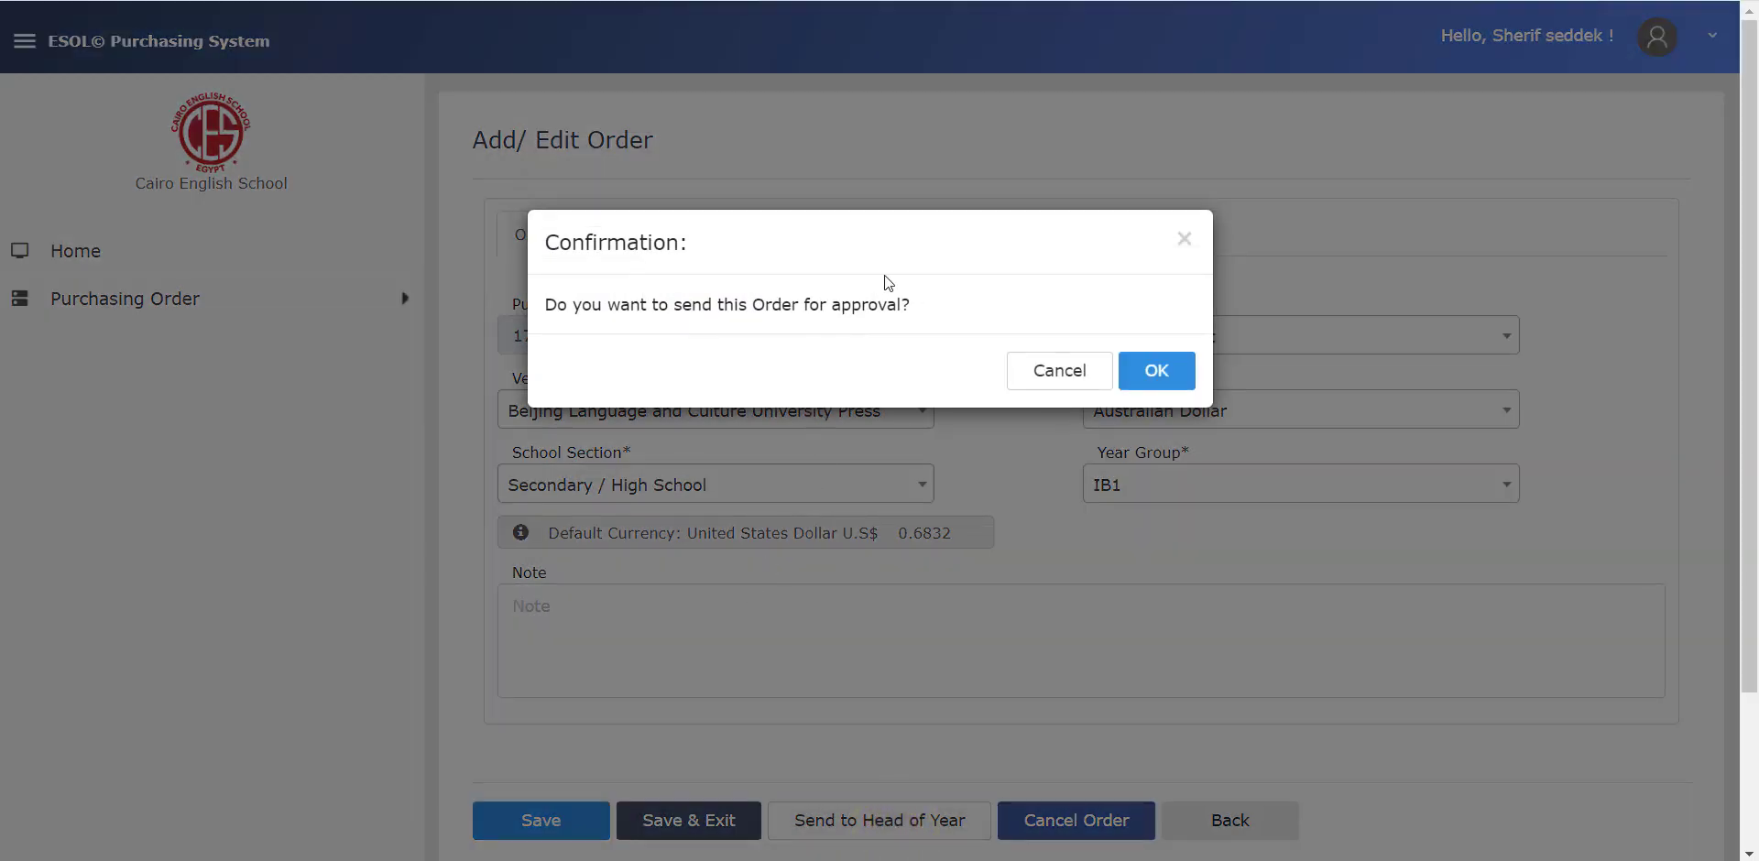
{"action": "left_click", "coordinate": [1168, 376]}
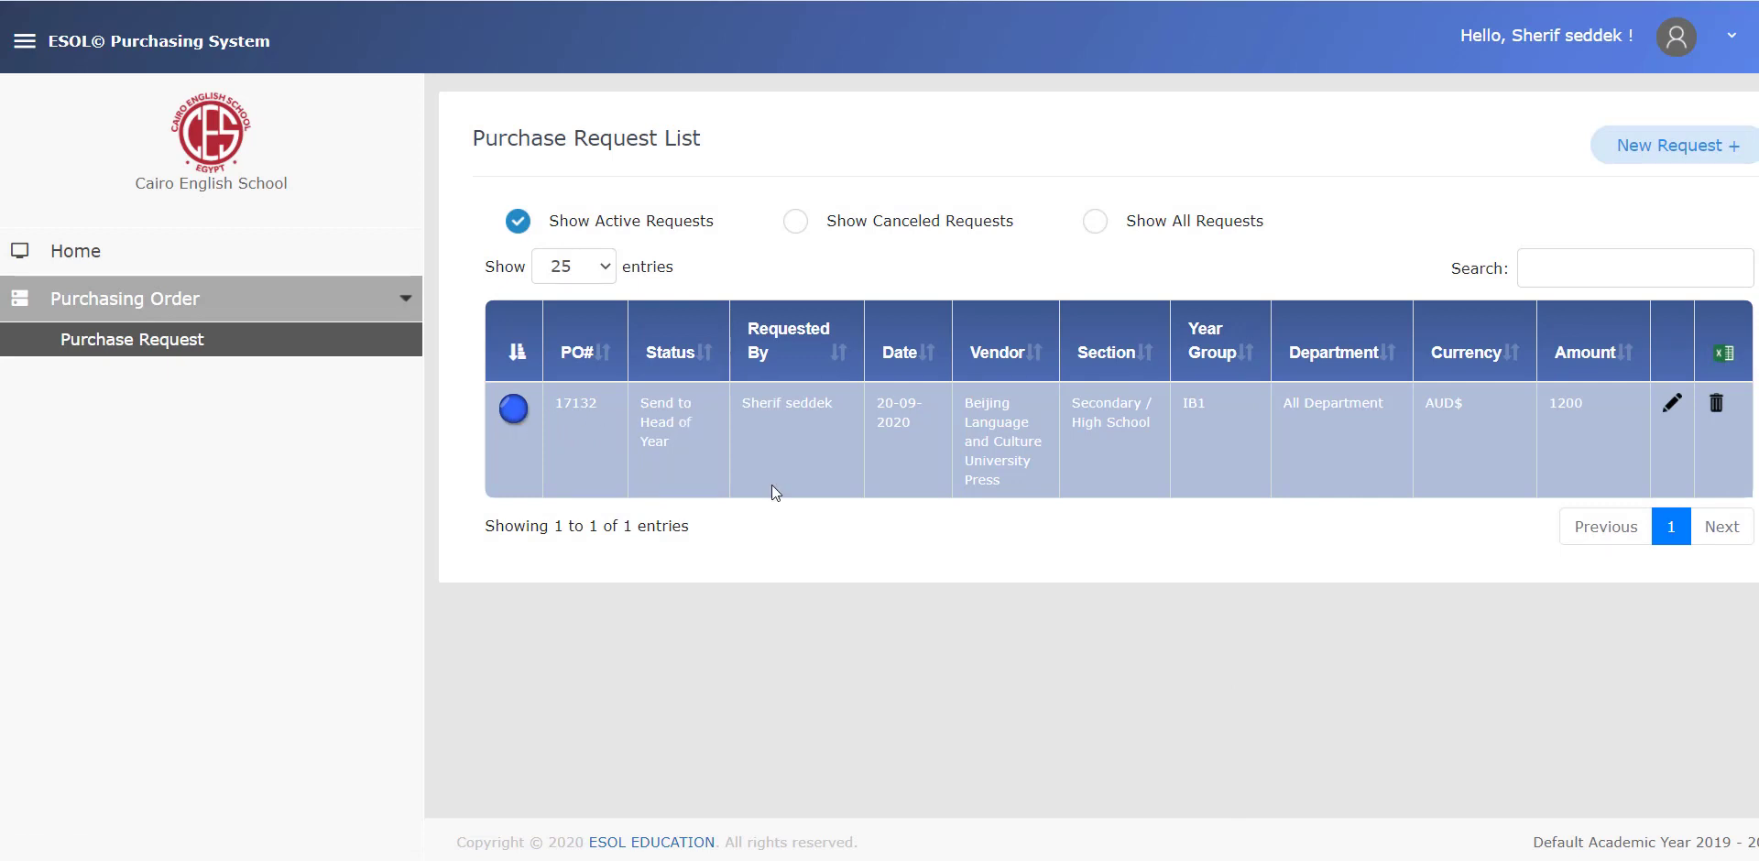
Switch to Outlook and read the newest notification email about the order sent to the Head of Year for approval.
{"action": "key", "text": "alt+Tab"}
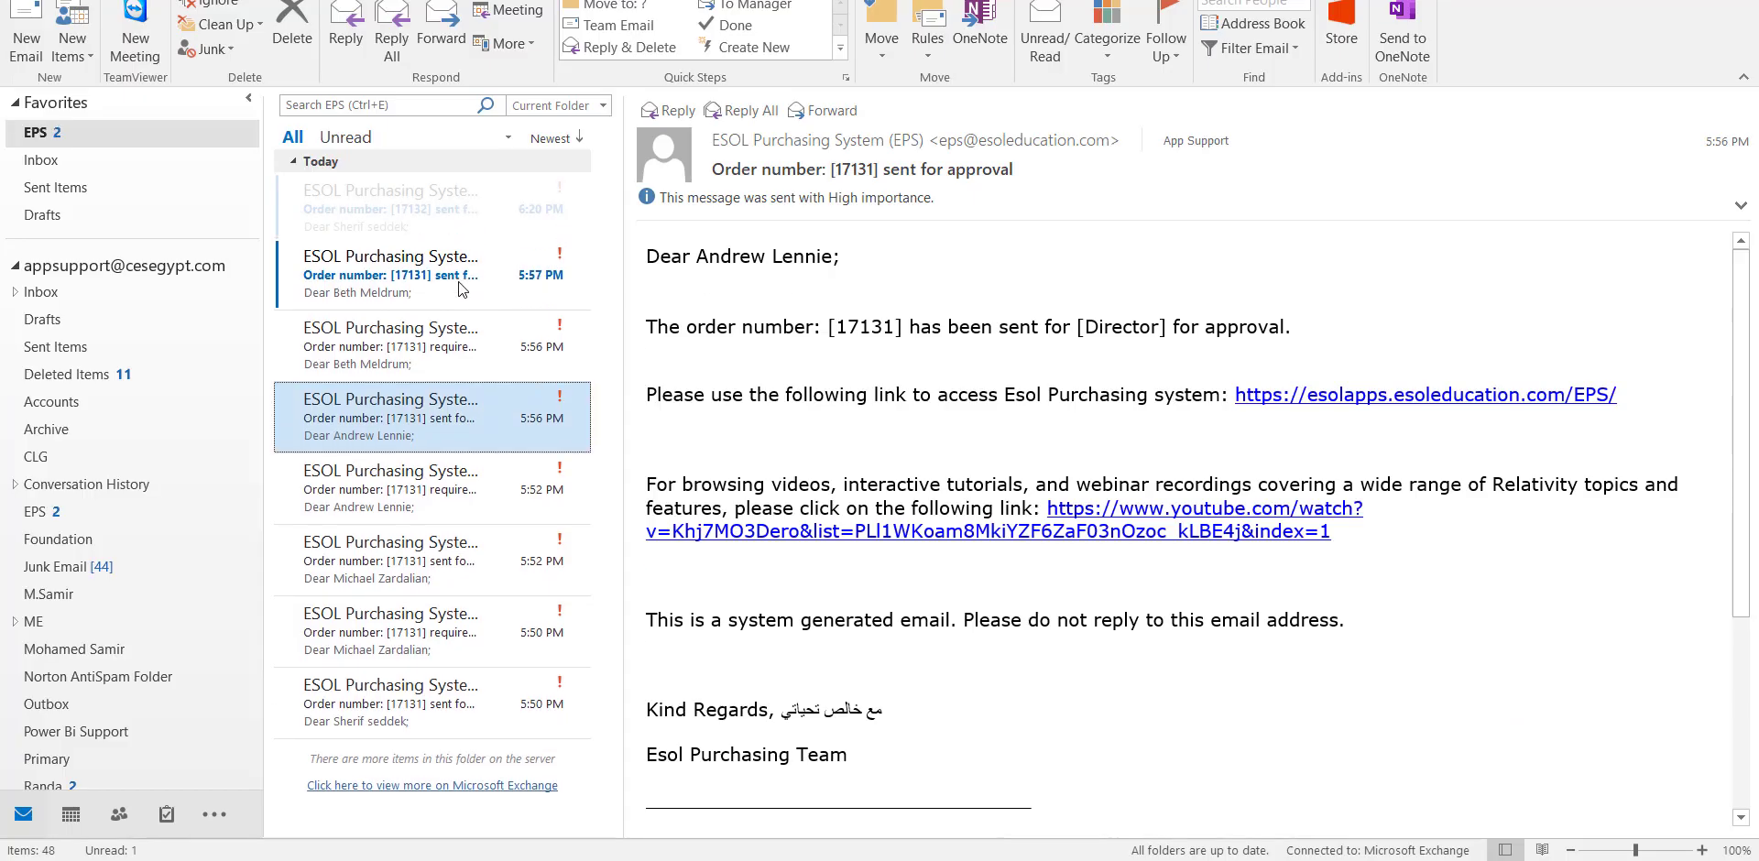
{"action": "left_click", "coordinate": [411, 275]}
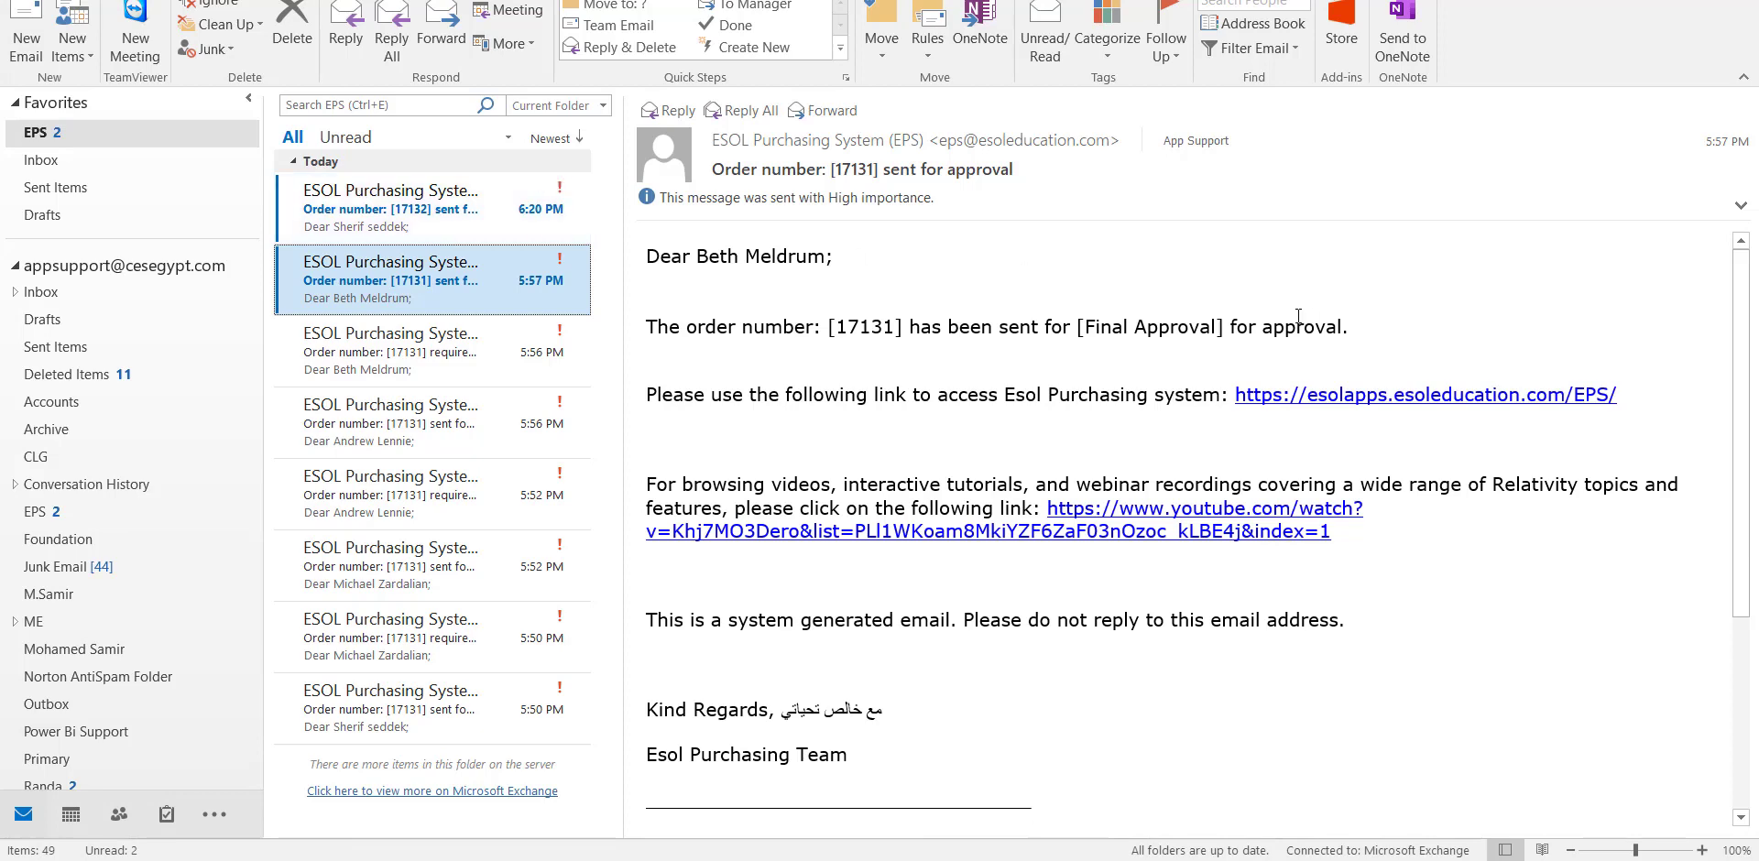
{"action": "left_click", "coordinate": [494, 223]}
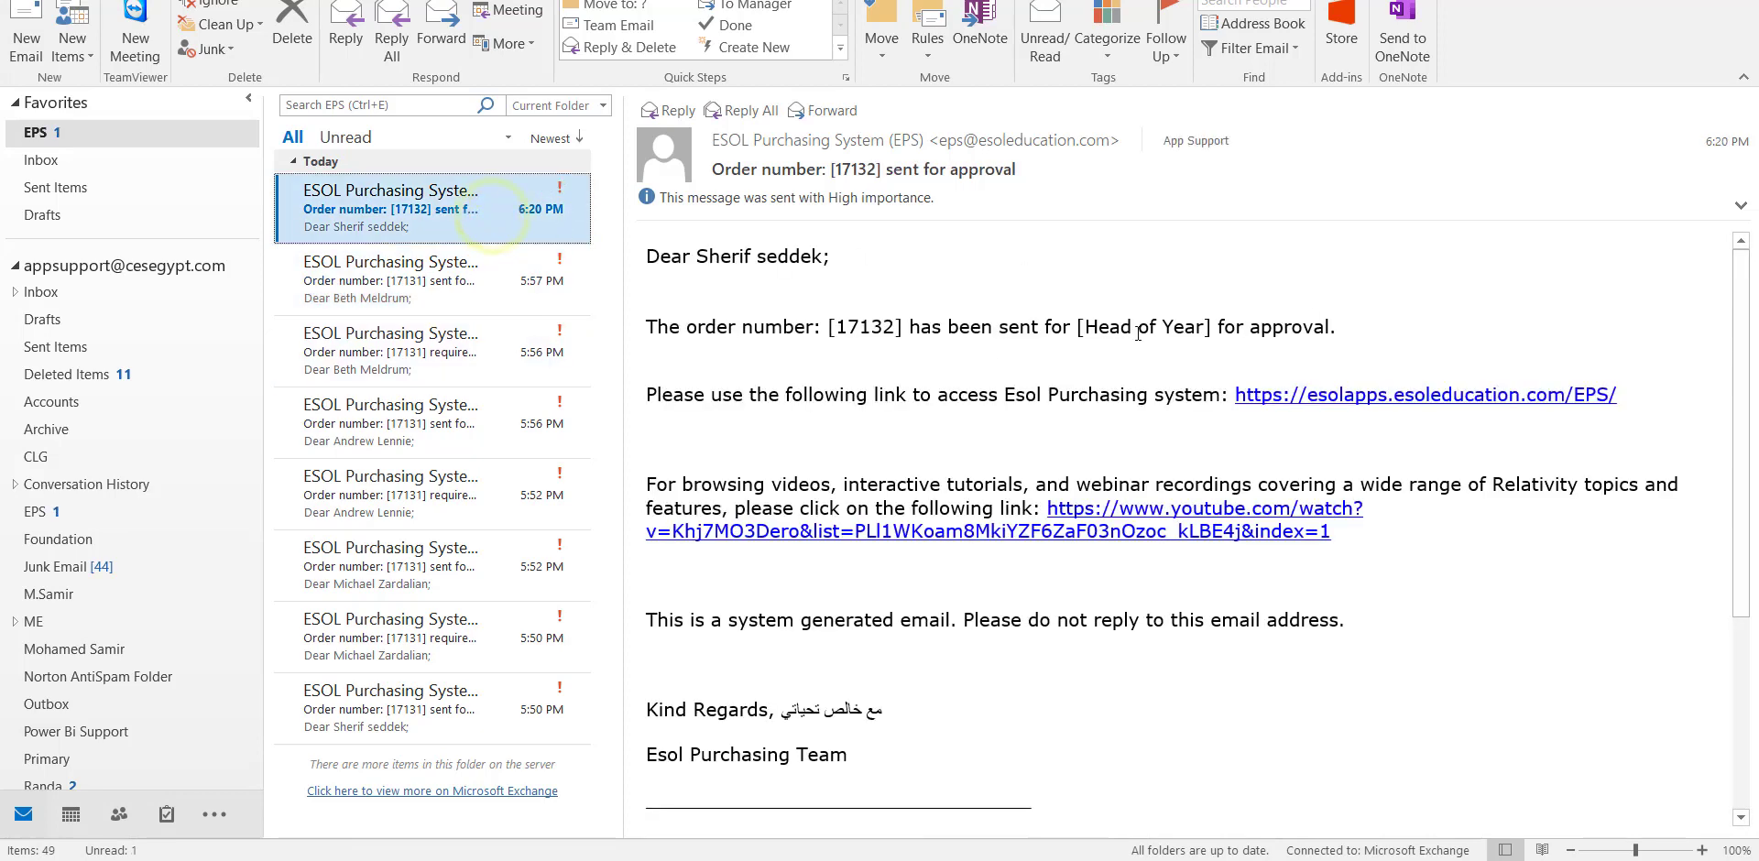
{"action": "double_click", "coordinate": [1166, 326]}
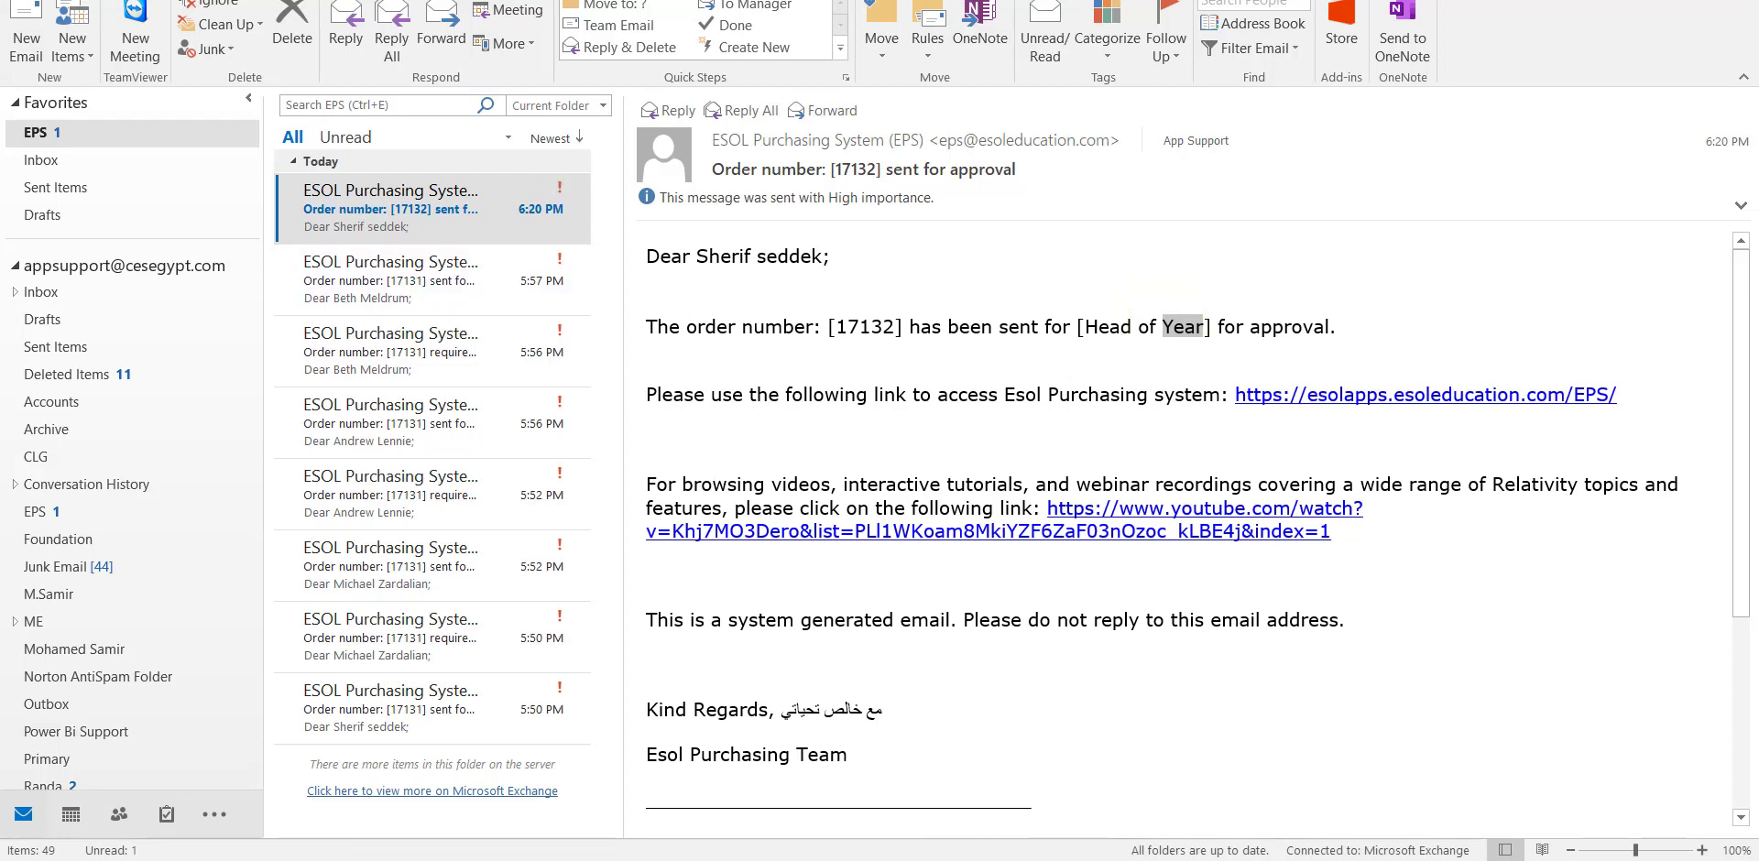
Switch to the Head of Year's purchasing system window and open the submitted order from the purchase request list.
{"action": "left_click", "coordinate": [1096, 859]}
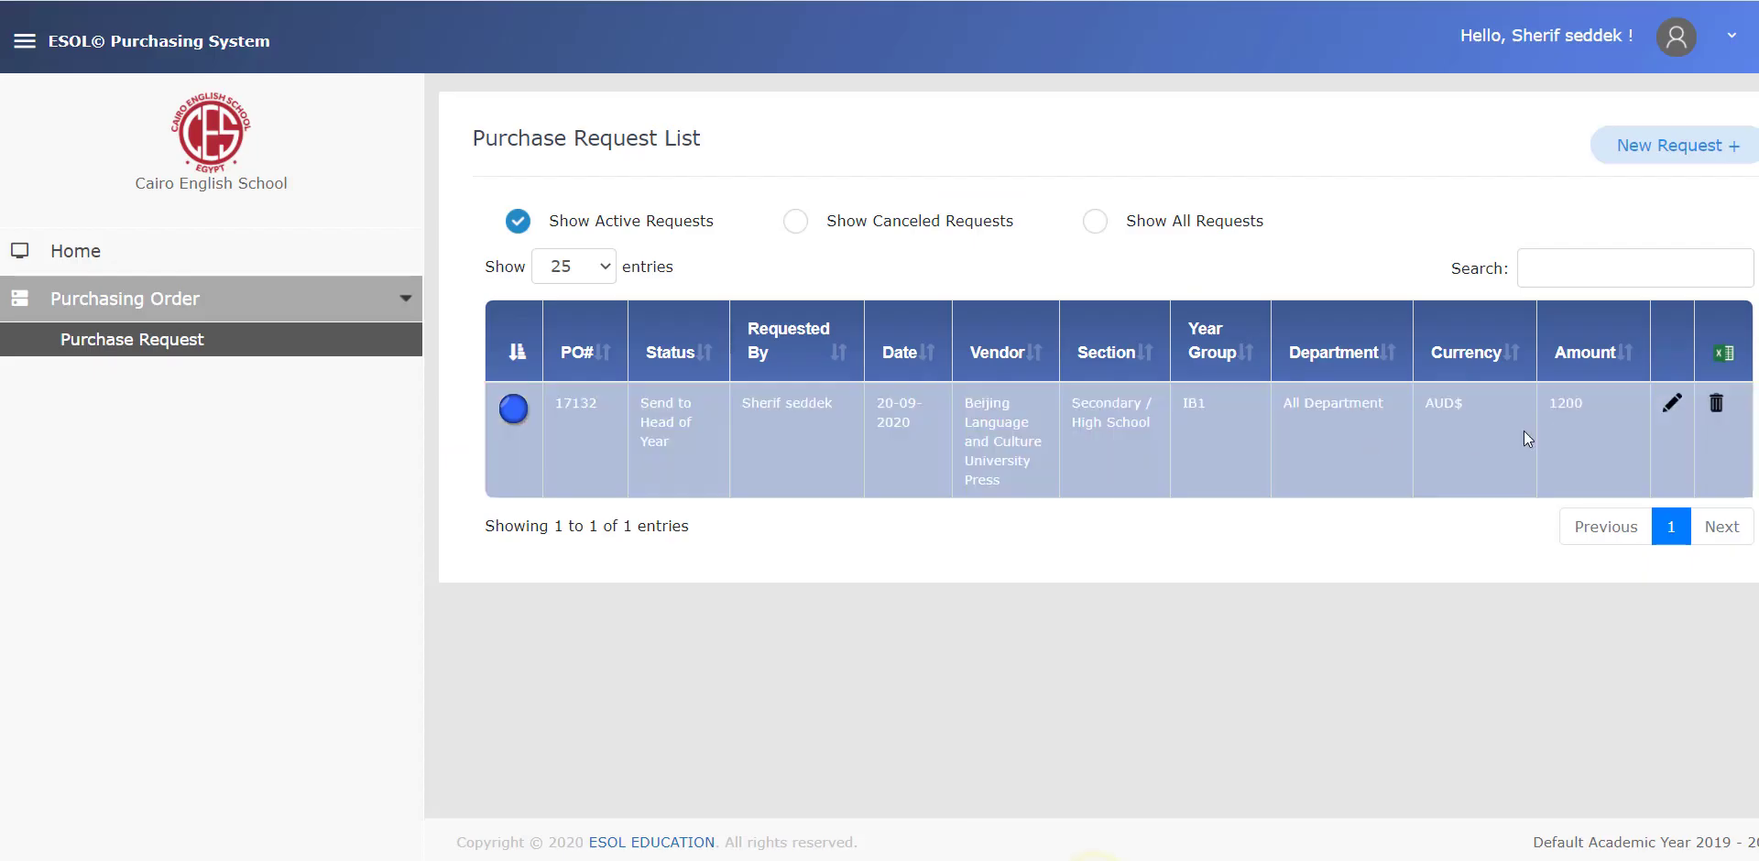
{"action": "mouse_move", "coordinate": [597, 860]}
{"action": "left_click", "coordinate": [738, 811]}
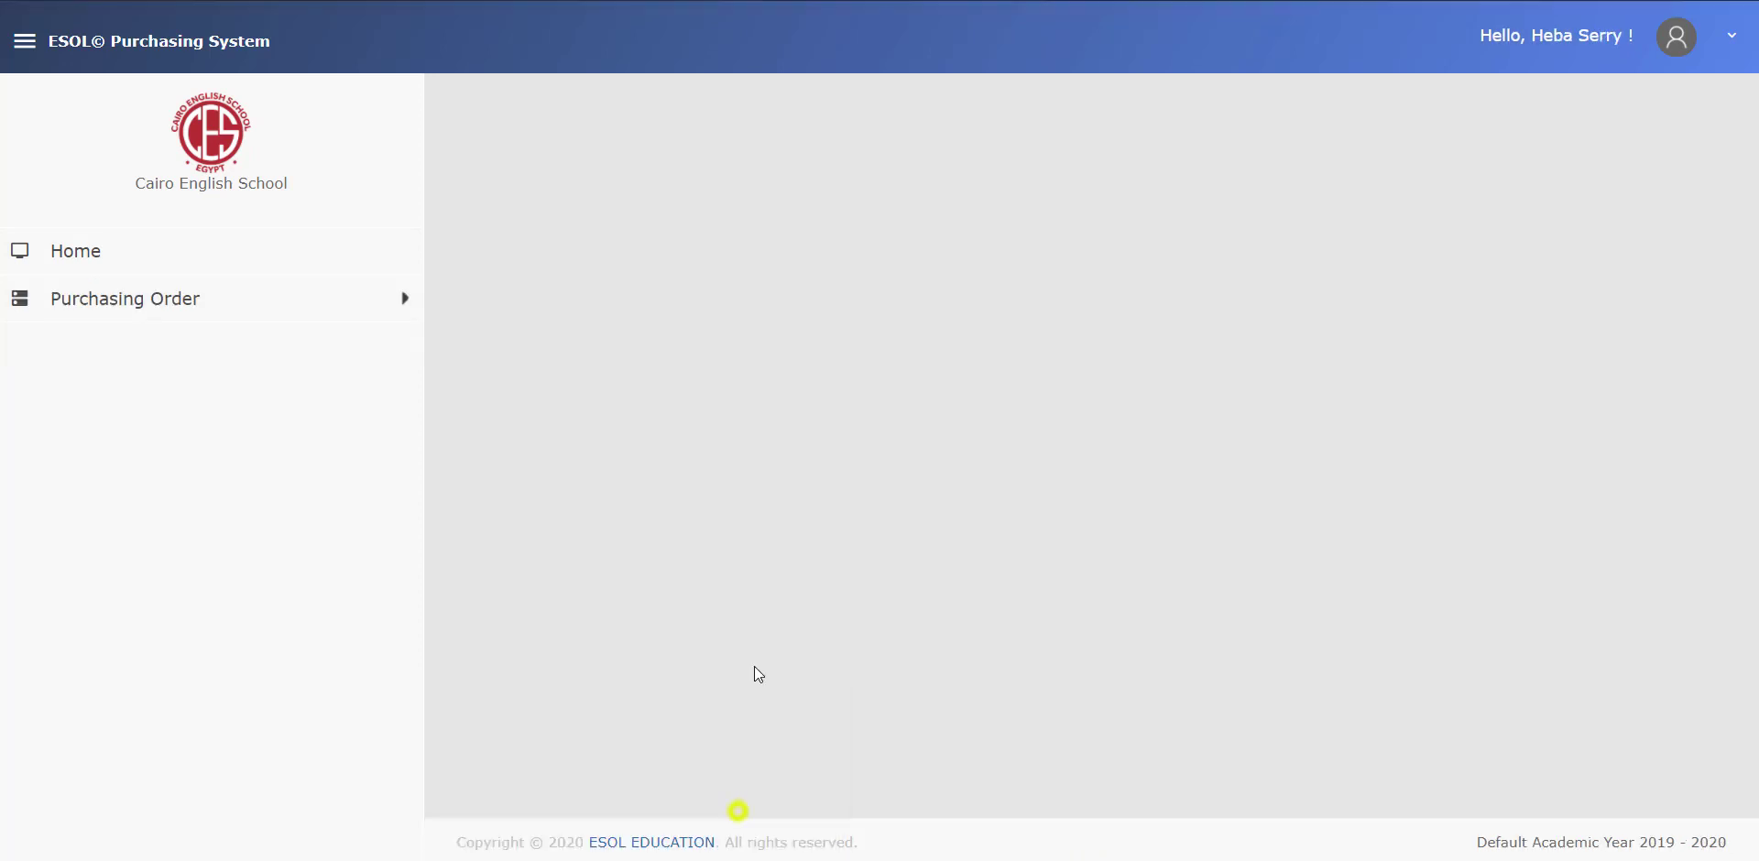
{"action": "left_click", "coordinate": [221, 302]}
{"action": "left_click", "coordinate": [173, 342]}
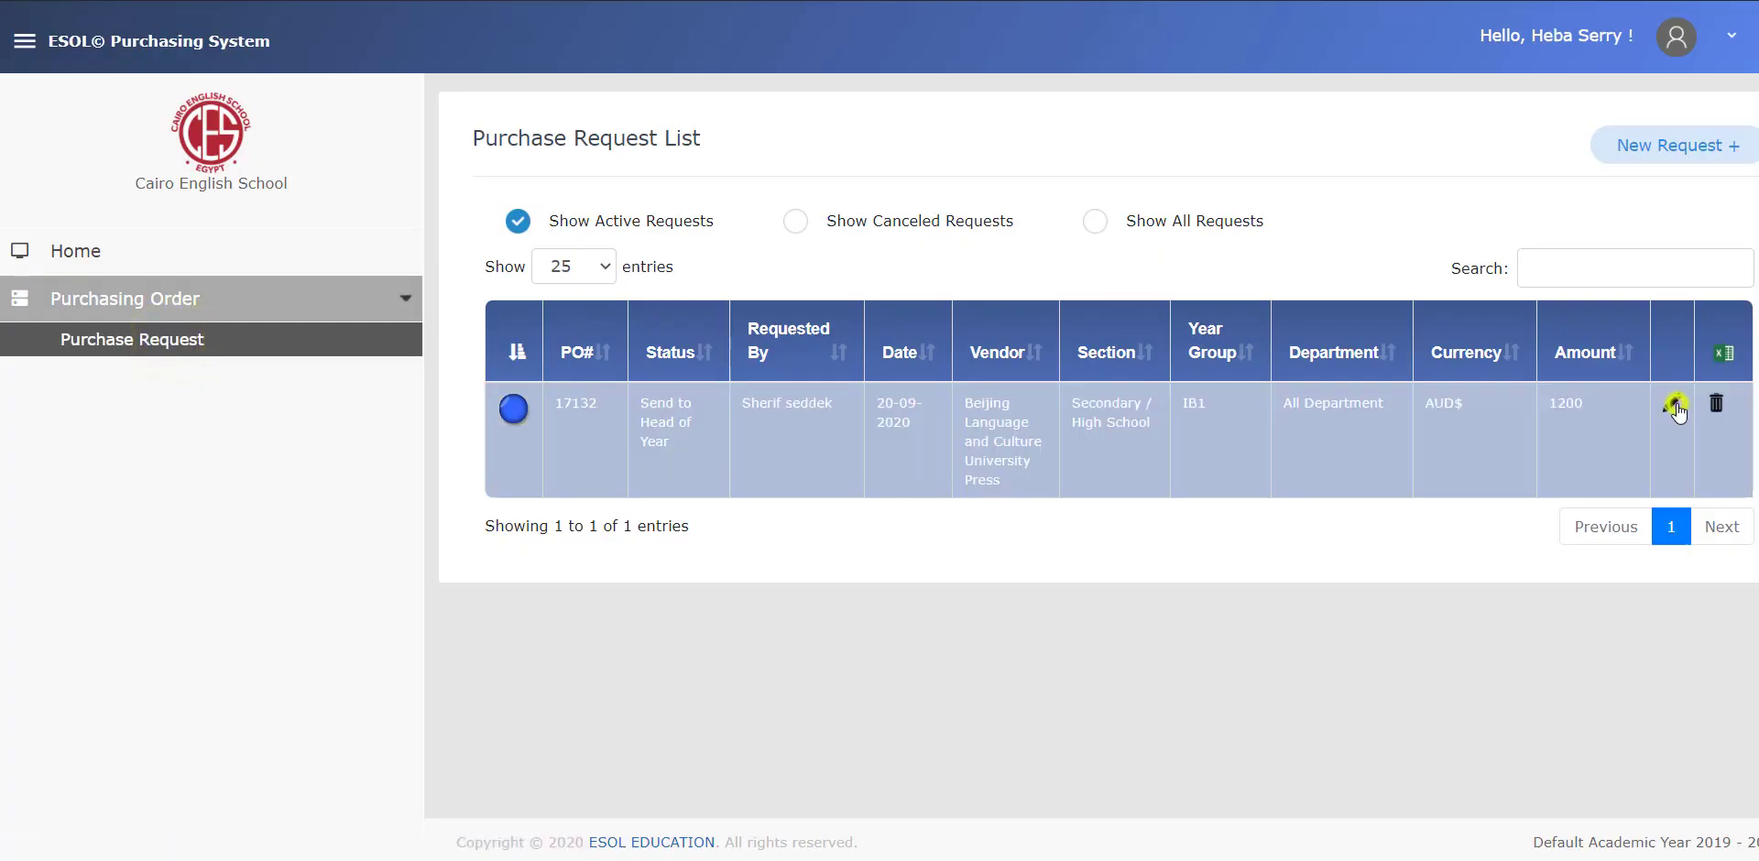
{"action": "left_click", "coordinate": [1673, 404]}
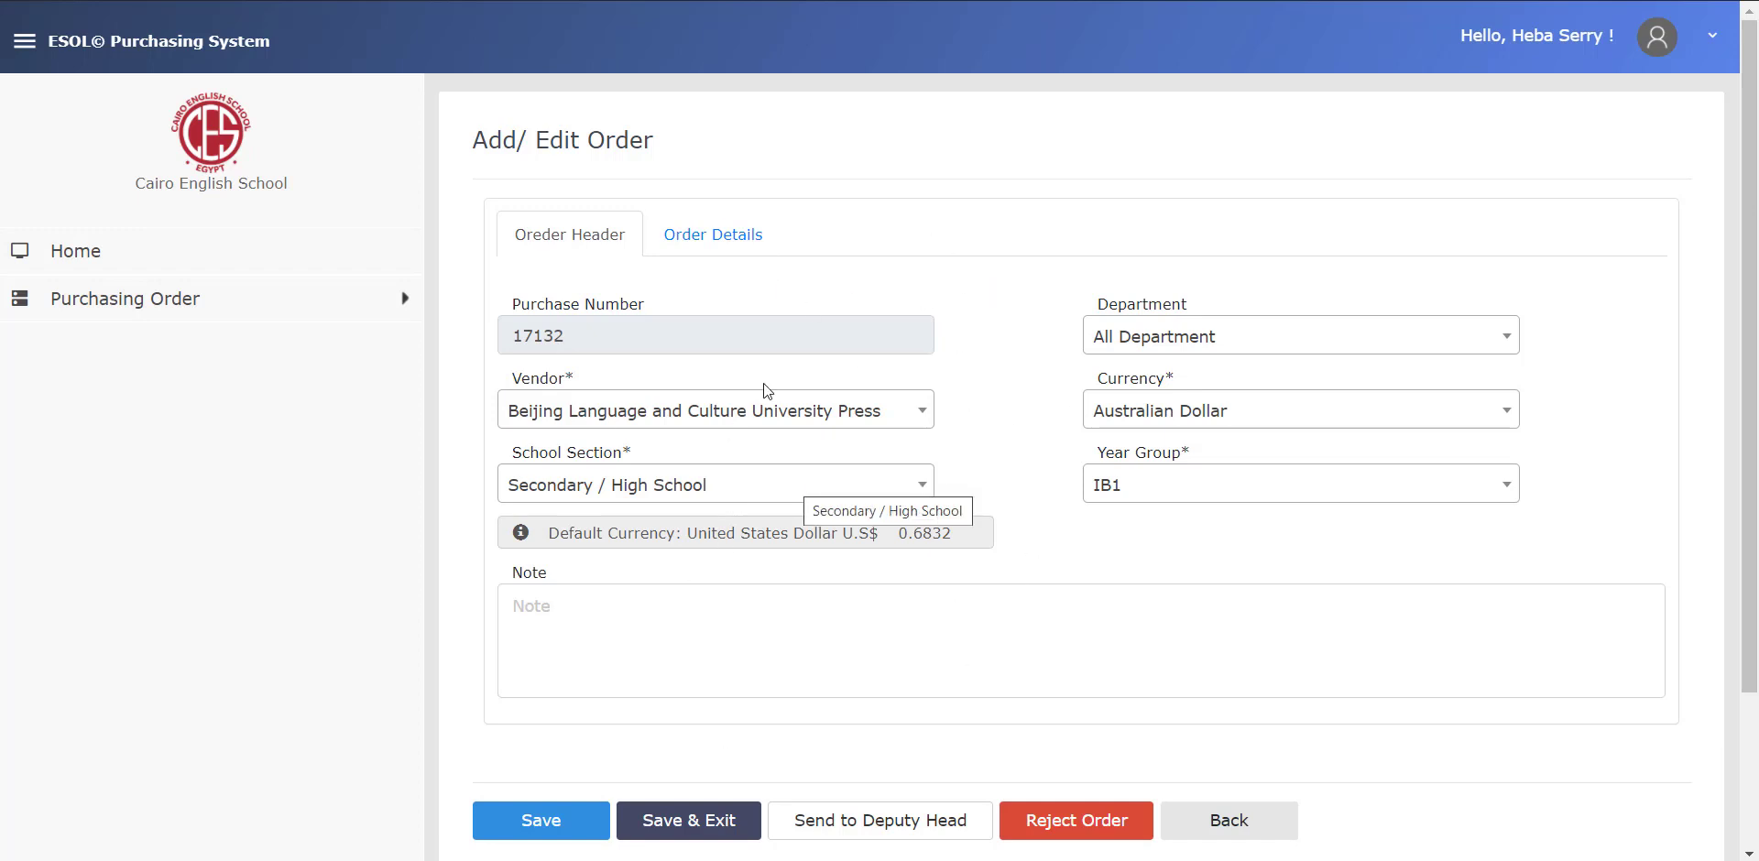
{"action": "left_click", "coordinate": [748, 232]}
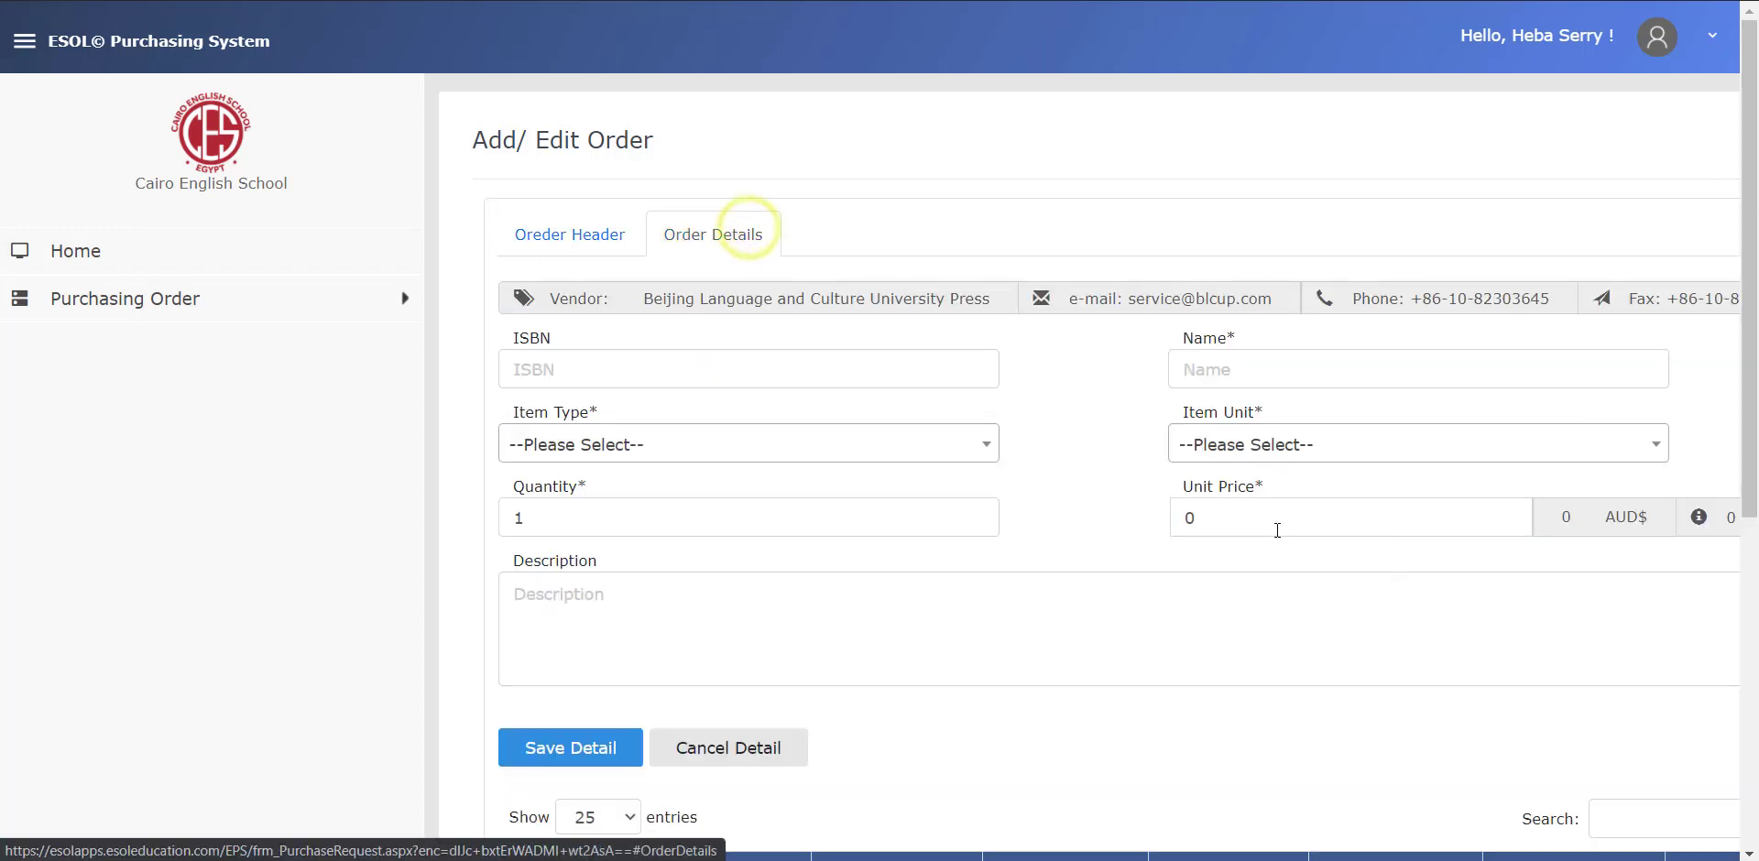
{"action": "scroll", "coordinate": [1036, 425], "scroll_direction": "down", "scroll_amount": 3}
{"action": "scroll", "coordinate": [696, 342], "scroll_direction": "up", "scroll_amount": 3}
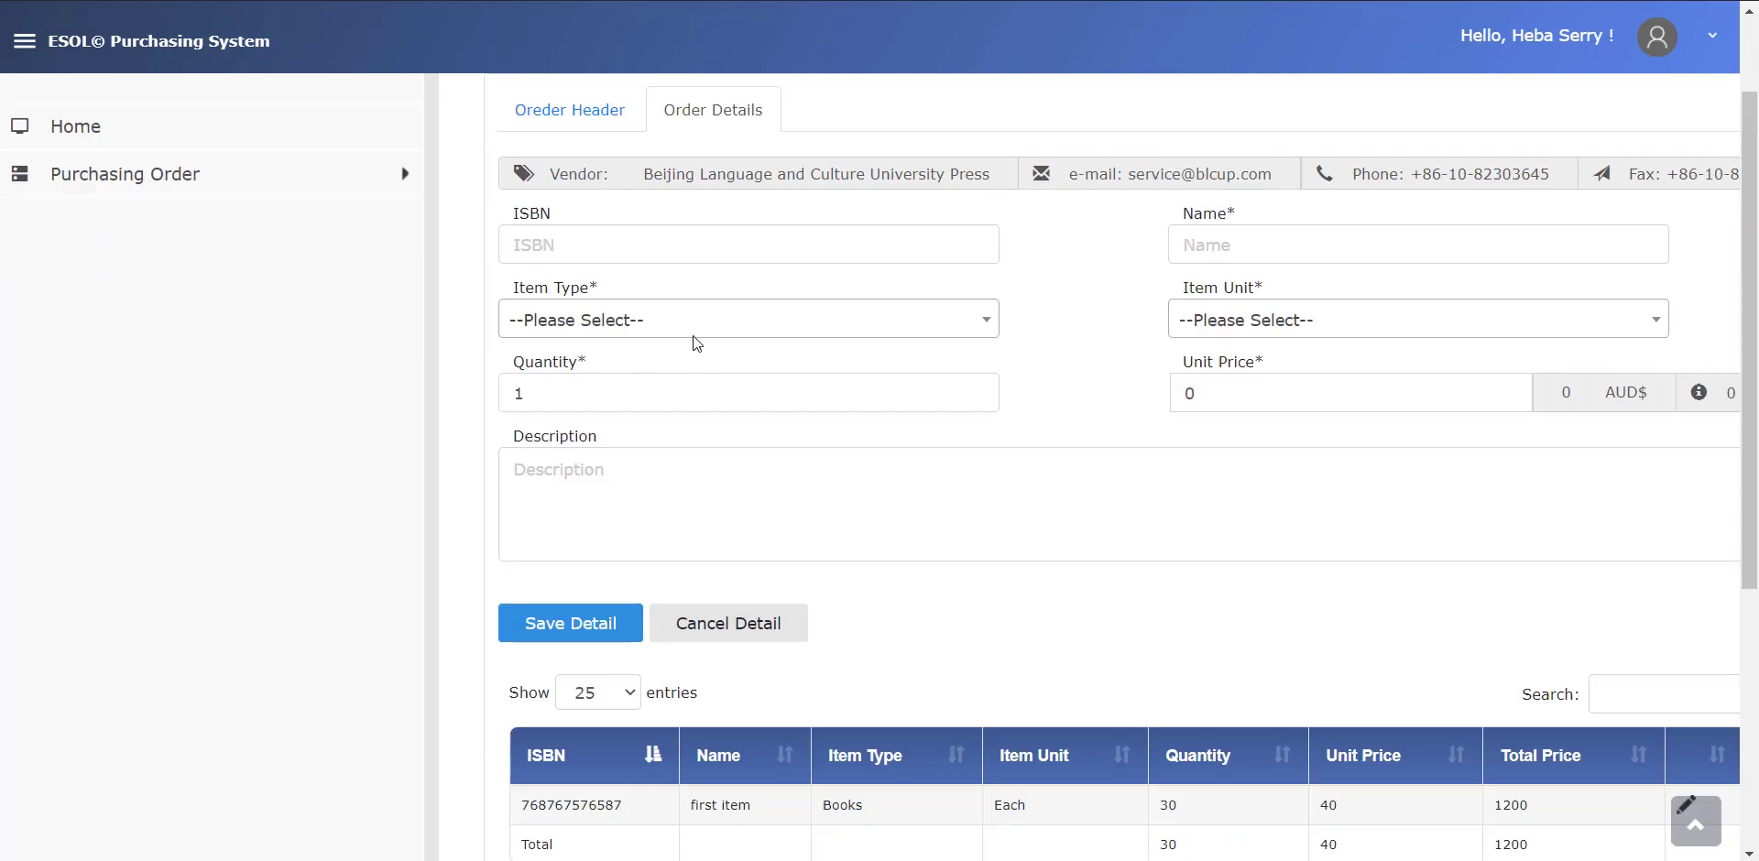
{"action": "left_click", "coordinate": [791, 362]}
{"action": "type", "text": "6456457657567"}
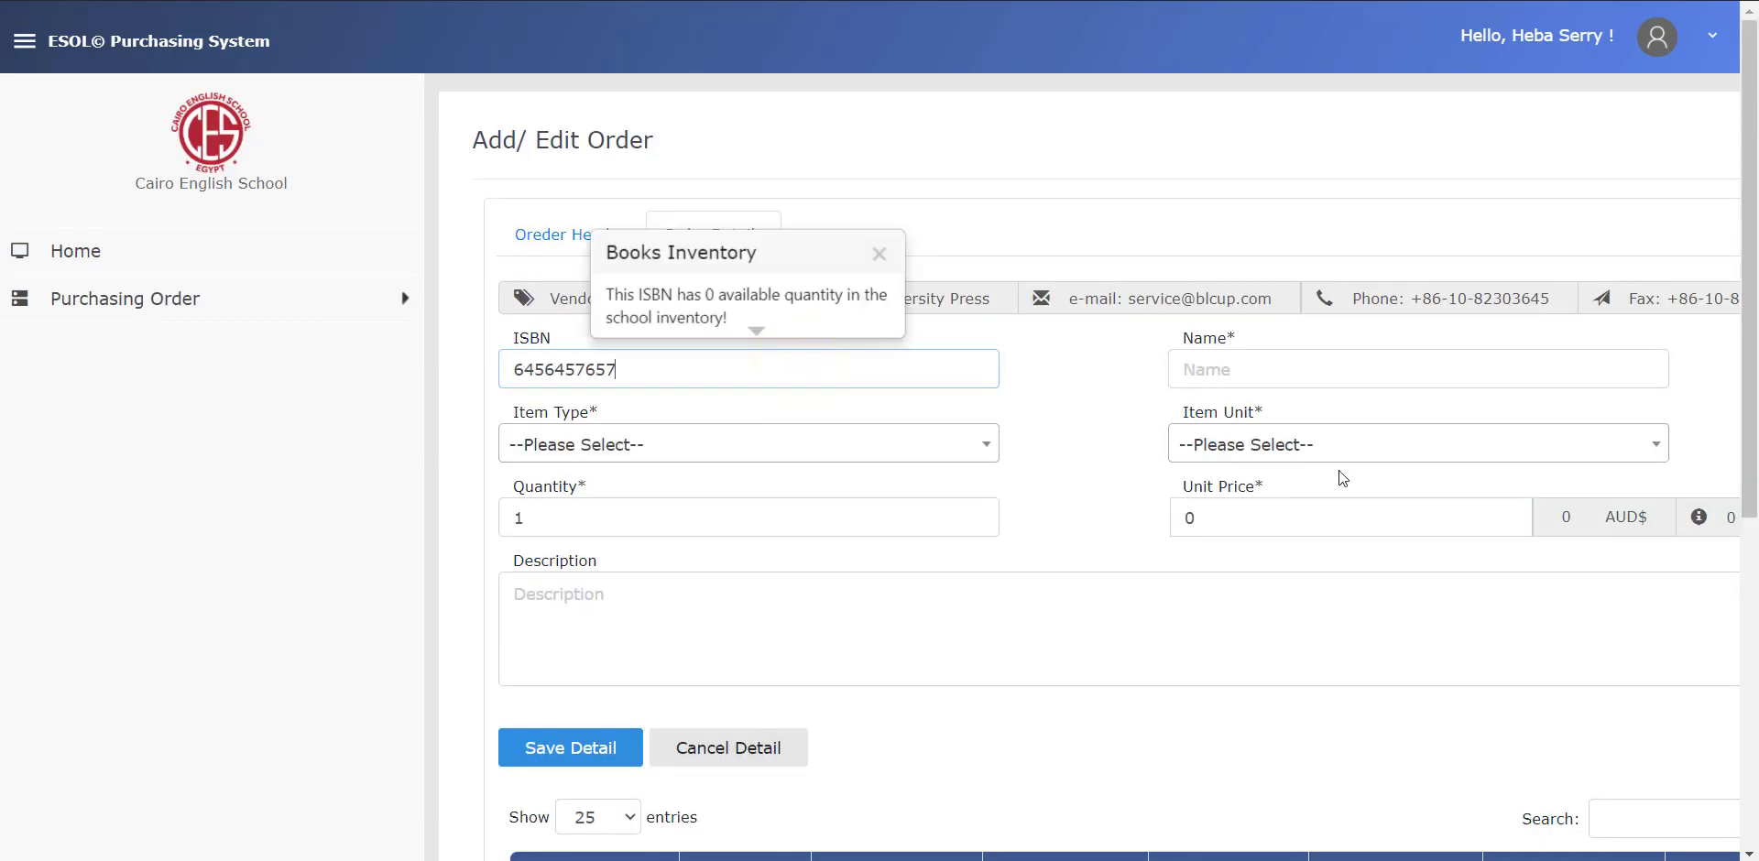
{"action": "left_click", "coordinate": [1287, 364]}
{"action": "type", "text": "second"}
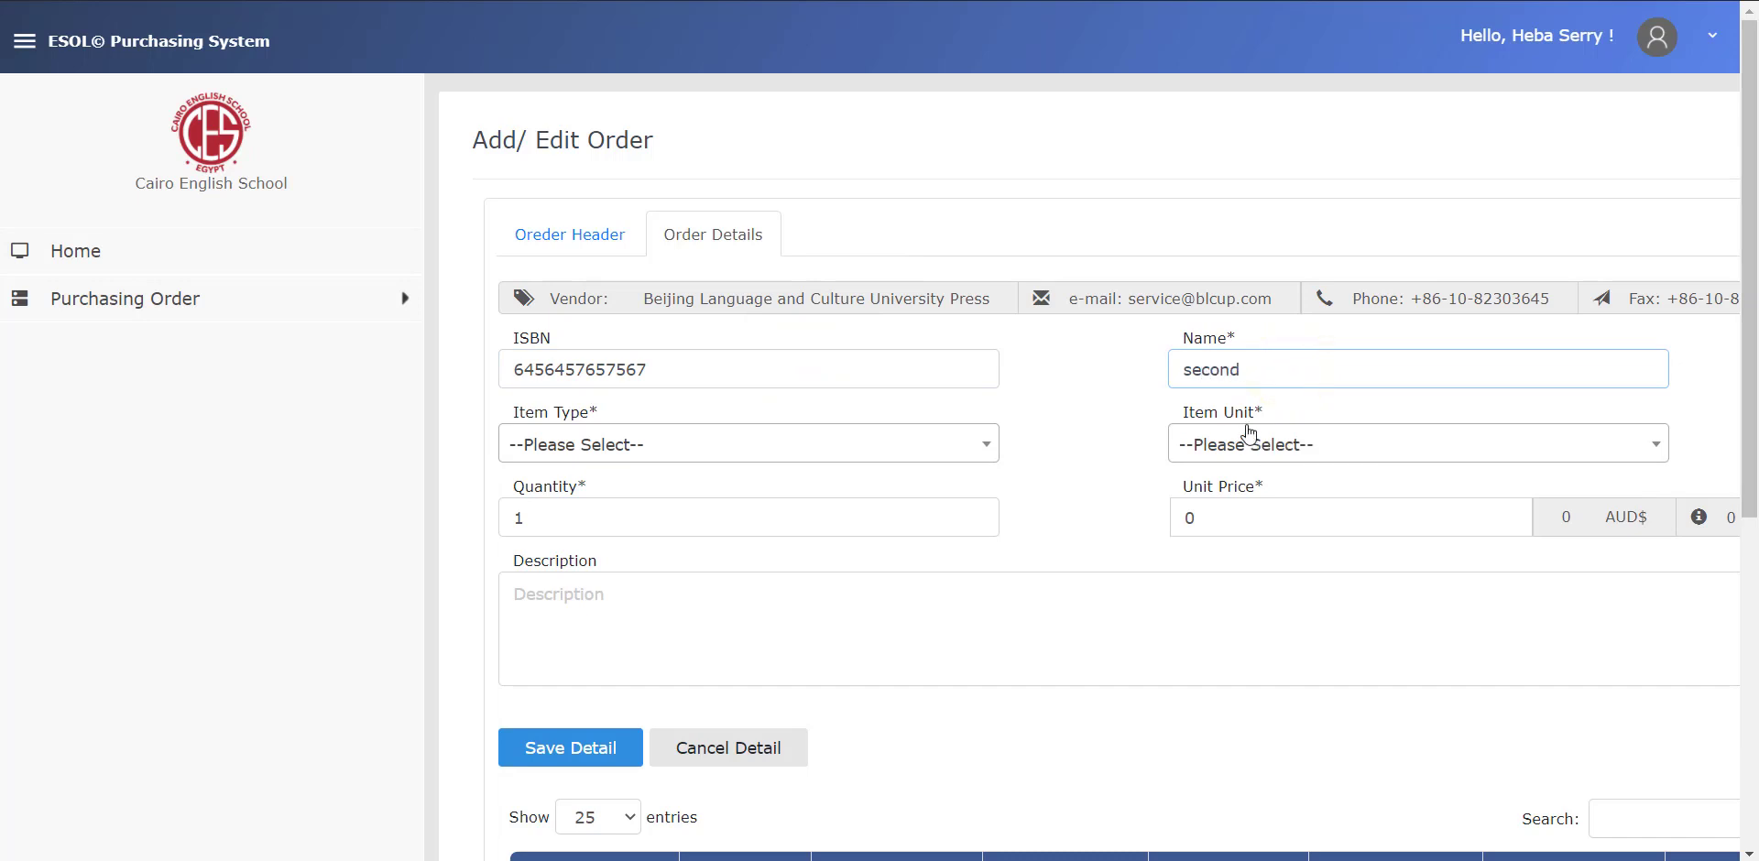
{"action": "type", "text": " item"}
Set the second item's type to Books and its item unit to Box.
{"action": "left_click", "coordinate": [856, 442]}
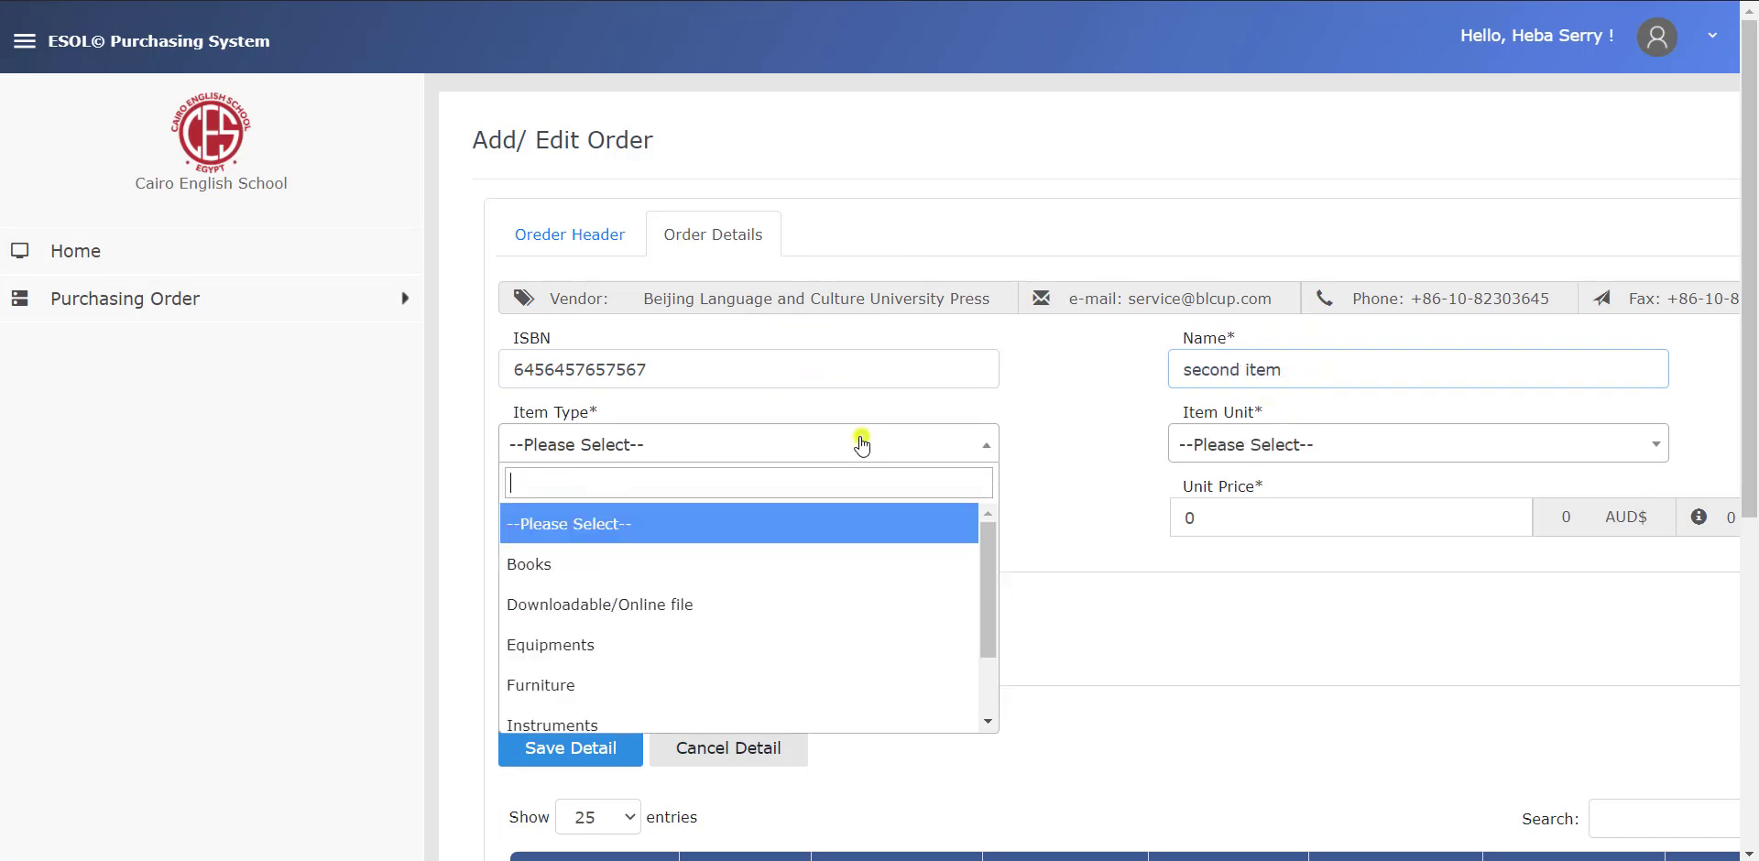
{"action": "left_click", "coordinate": [573, 572]}
{"action": "left_click", "coordinate": [1290, 447]}
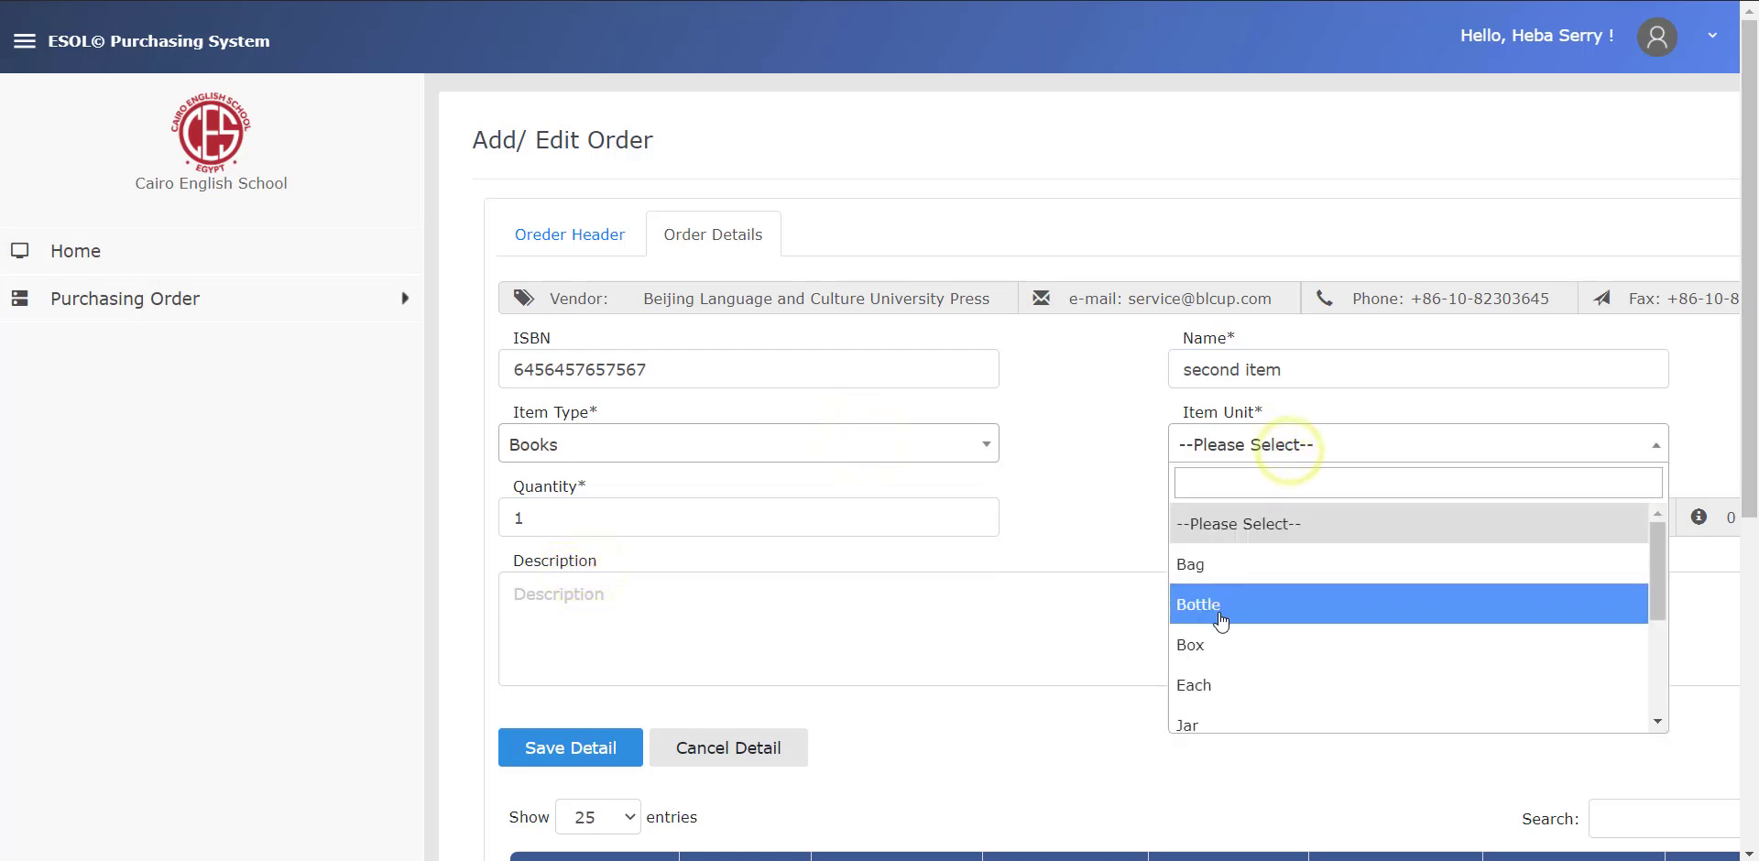
{"action": "left_click", "coordinate": [1223, 646]}
Set the second item's quantity to 50 and its unit price to 20, and save the detail line.
{"action": "left_click", "coordinate": [648, 509]}
{"action": "double_click", "coordinate": [649, 509]}
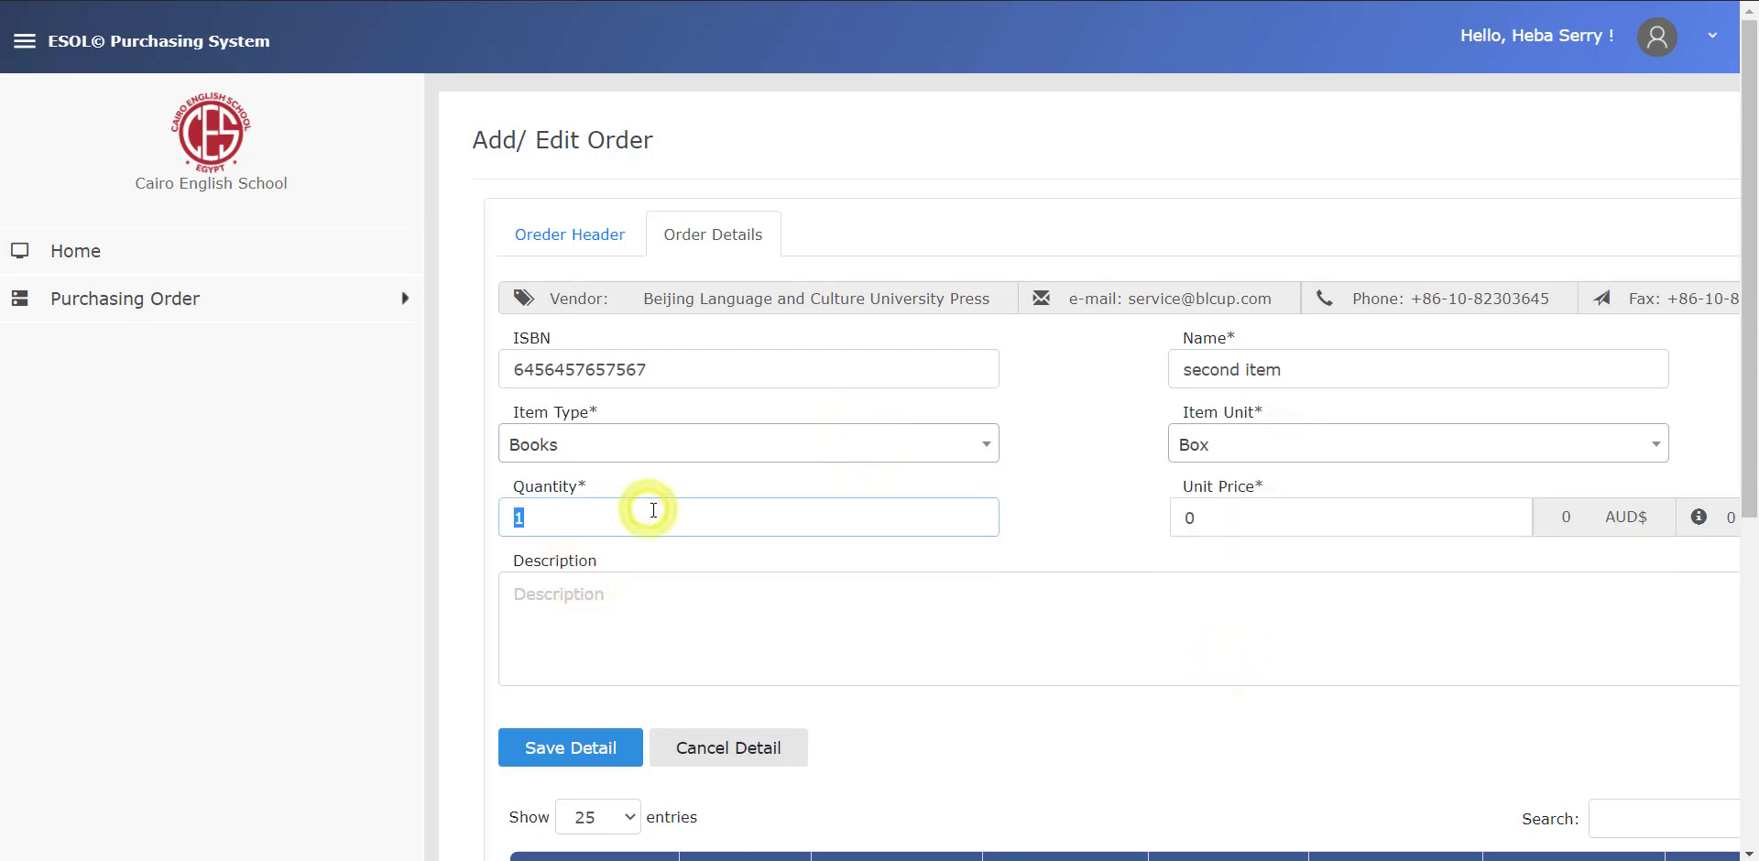
{"action": "type", "text": "50"}
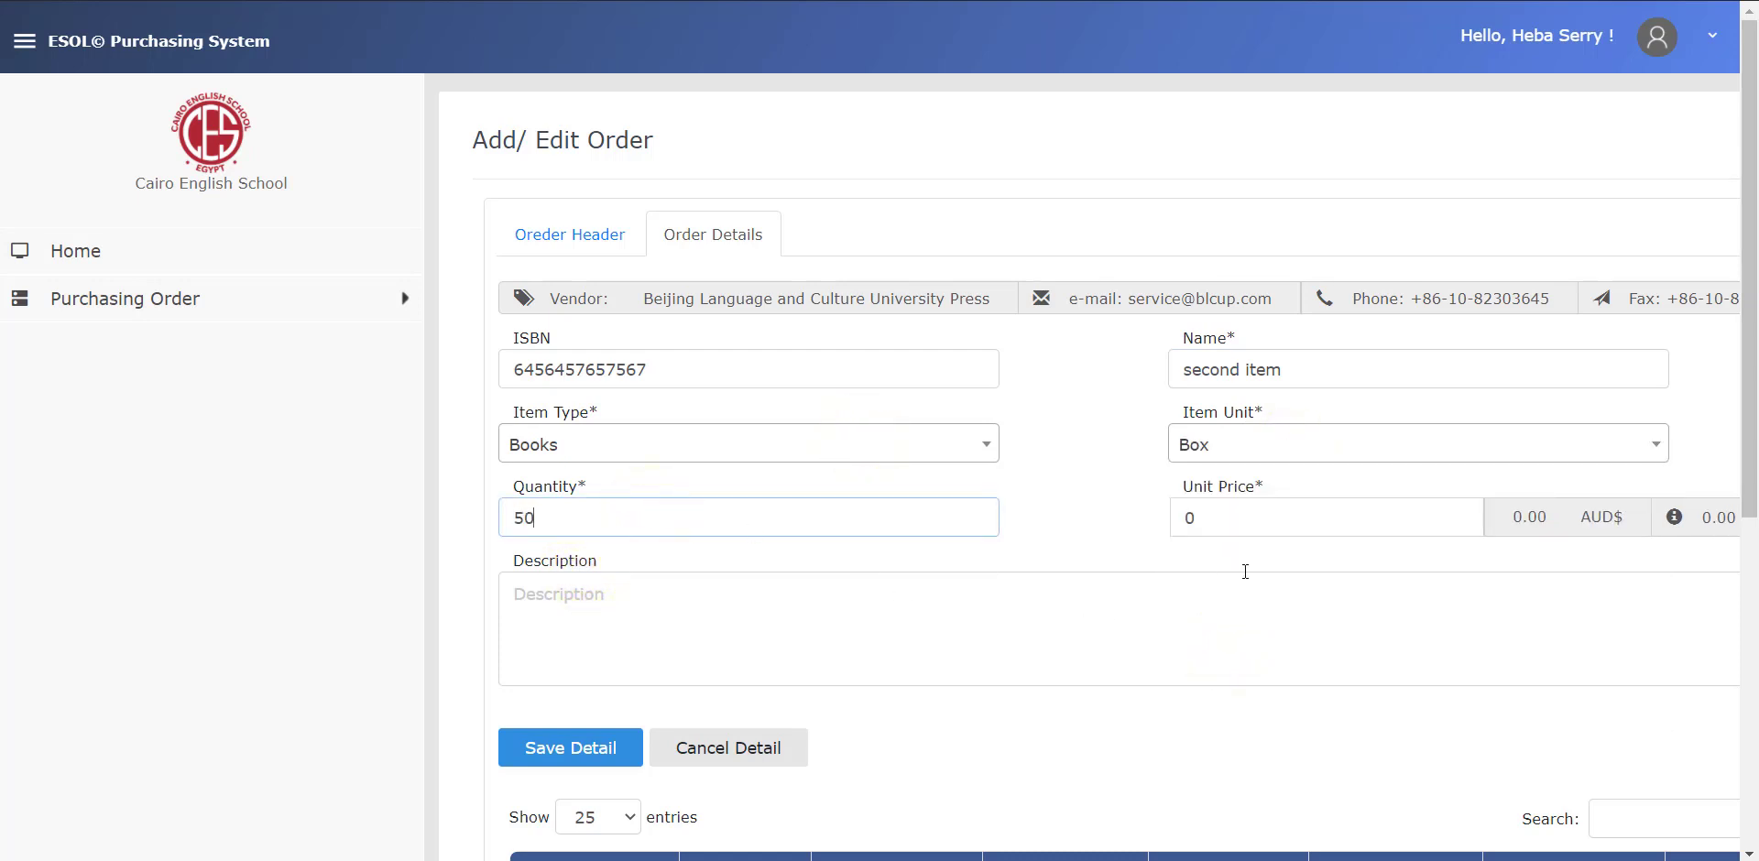
{"action": "left_click", "coordinate": [1272, 521]}
{"action": "type", "text": "20"}
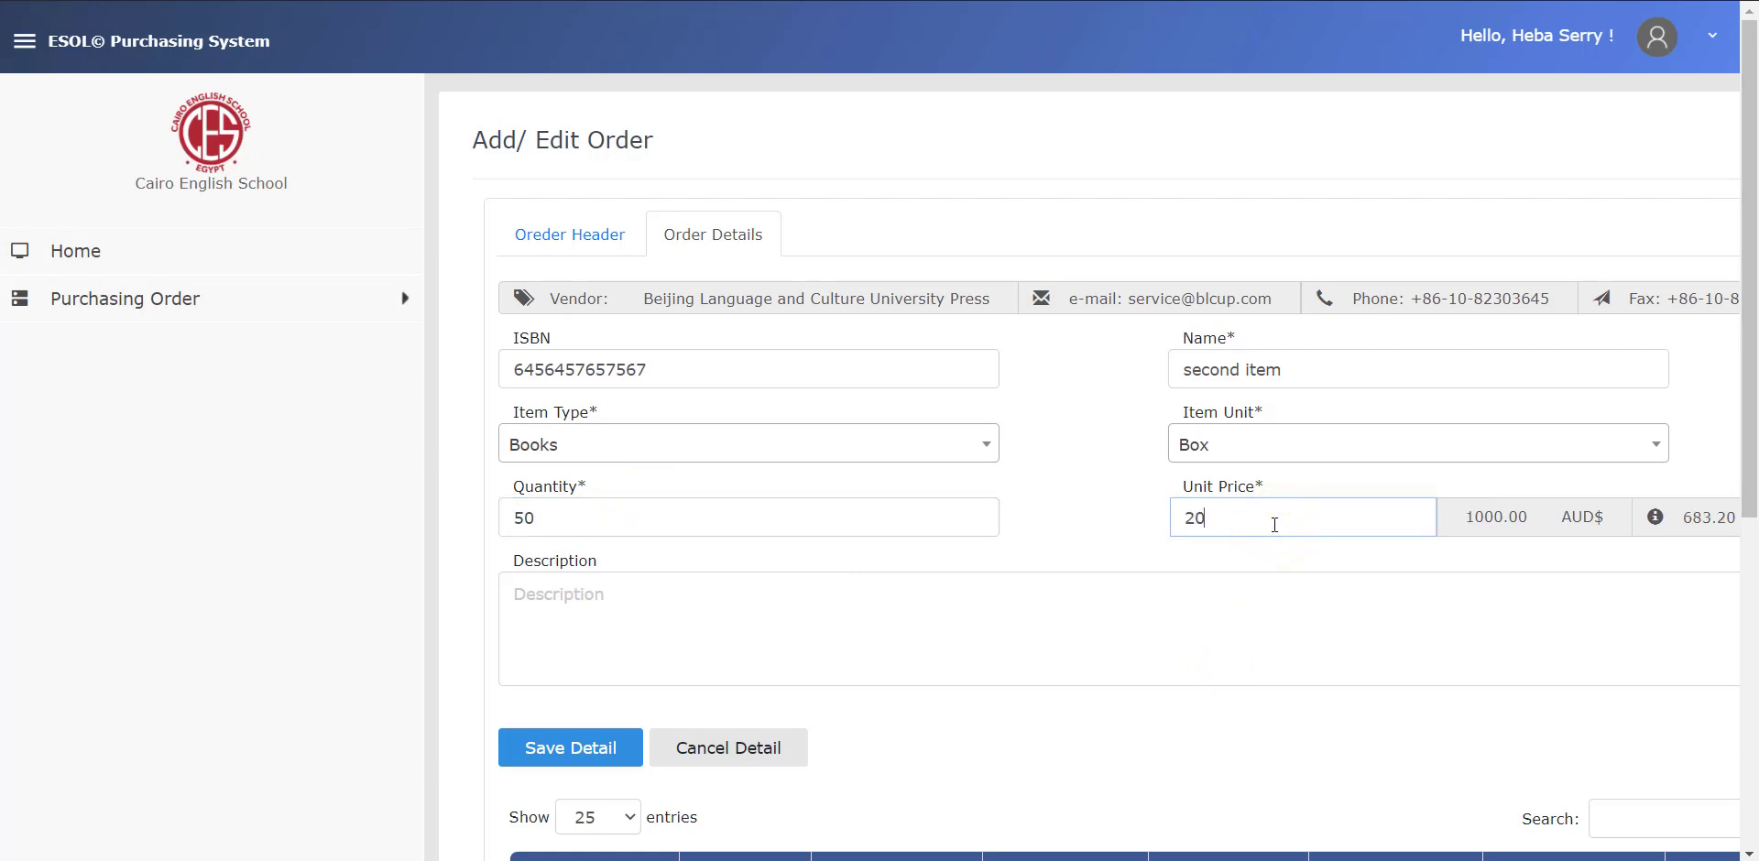
{"action": "scroll", "coordinate": [1307, 569], "scroll_direction": "down", "scroll_amount": 2}
{"action": "left_click", "coordinate": [575, 531]}
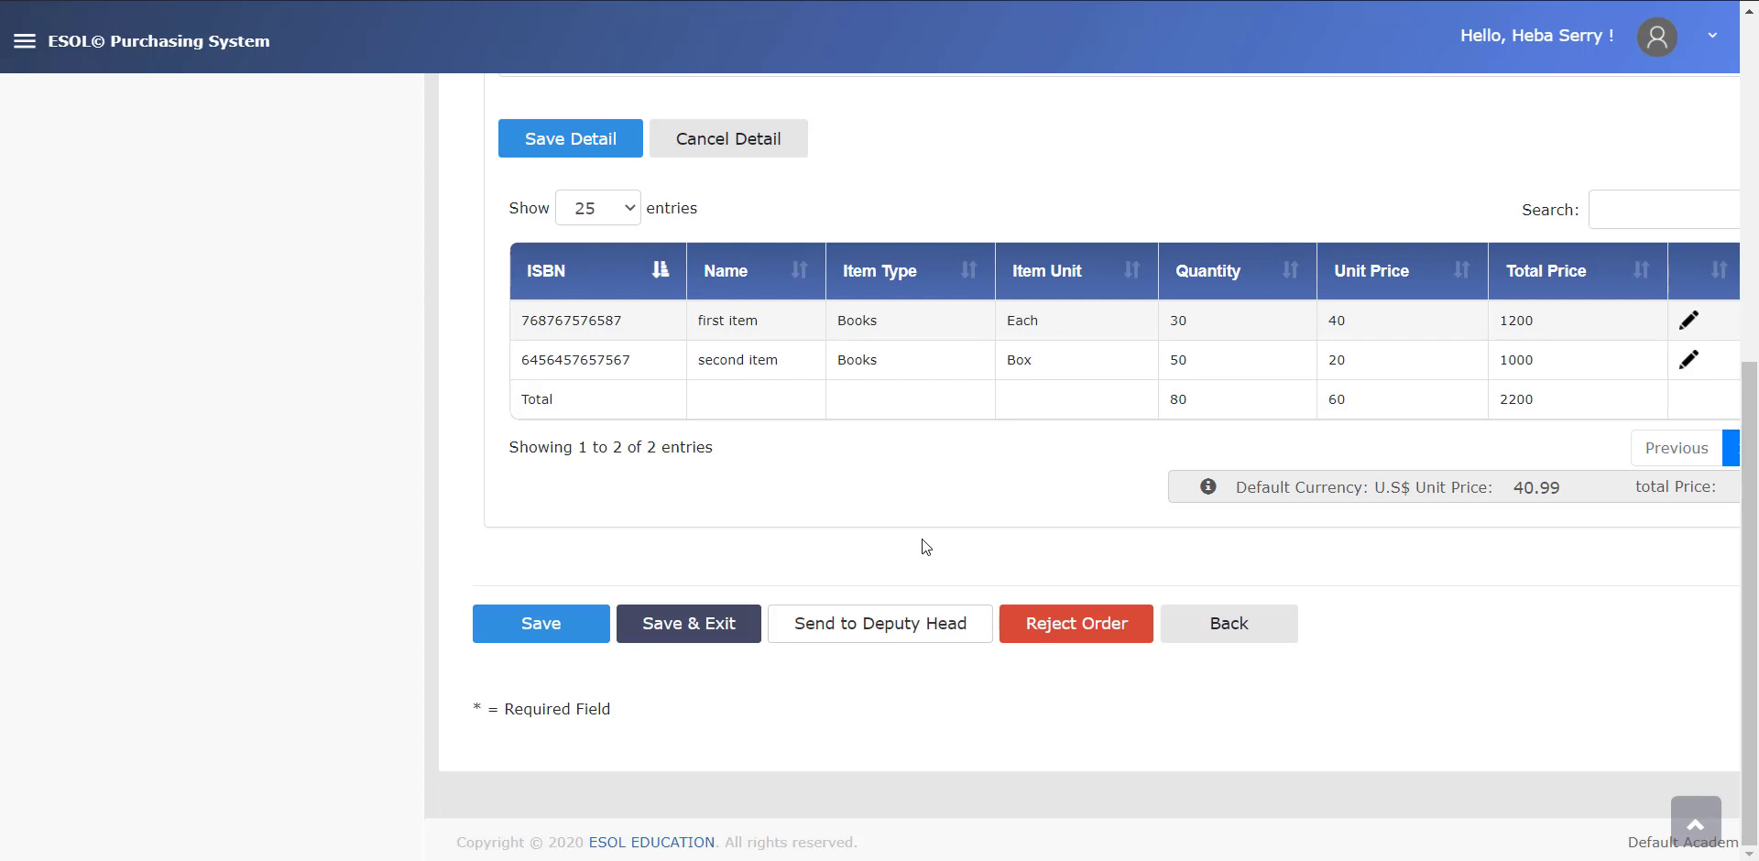
Send the two-item order to the Deputy Head for approval.
{"action": "left_click", "coordinate": [893, 626]}
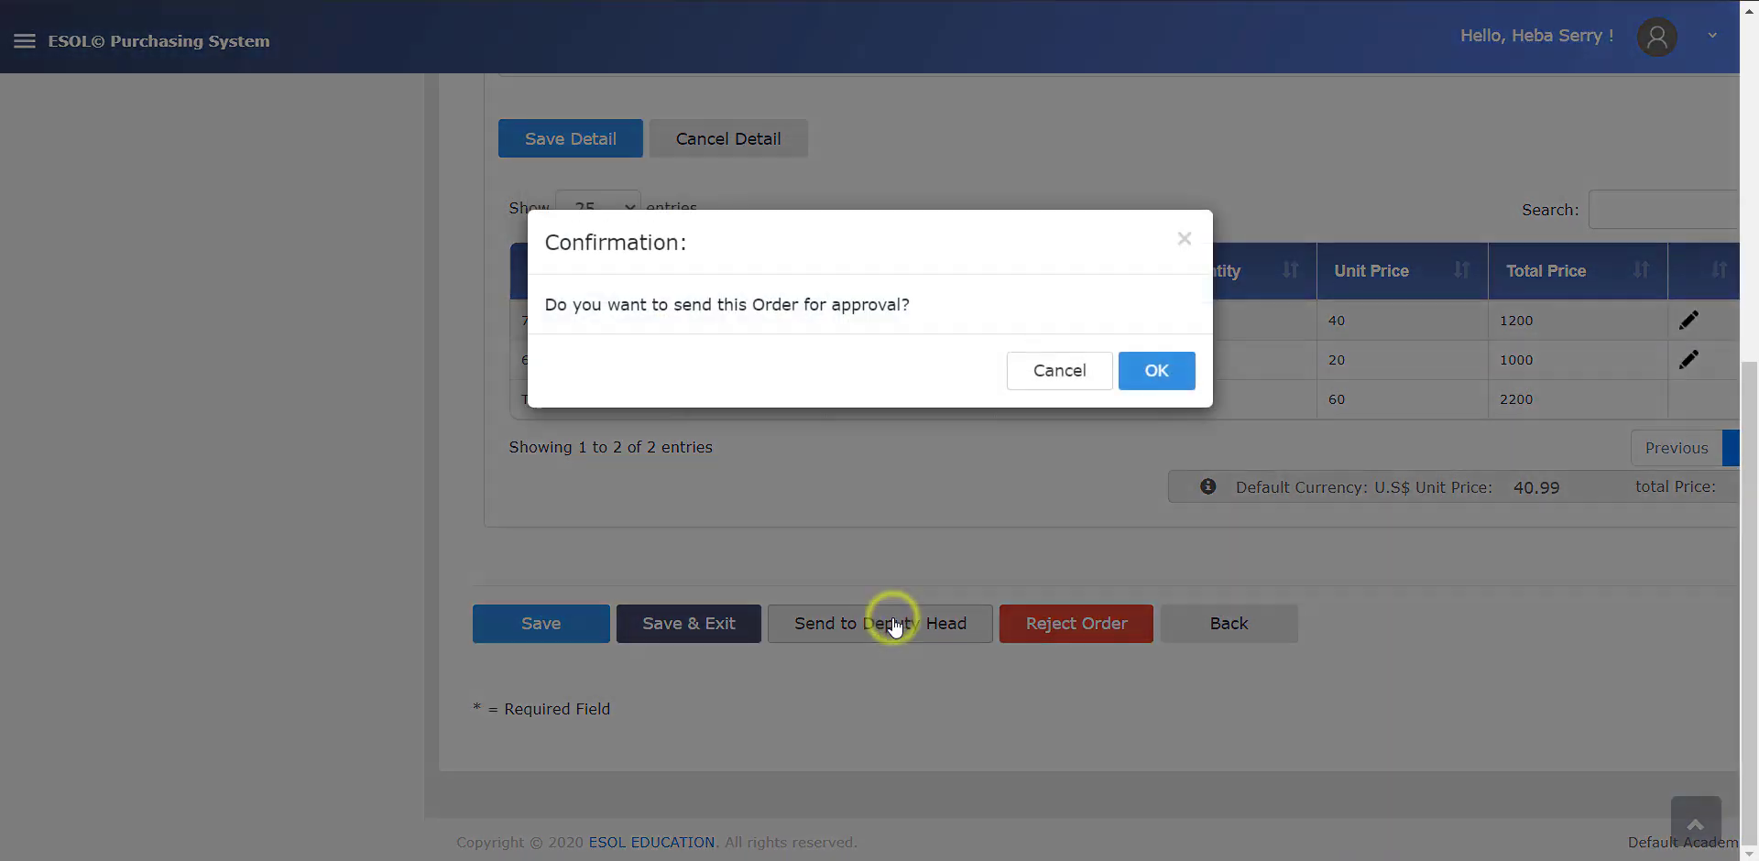
{"action": "left_click", "coordinate": [1155, 383]}
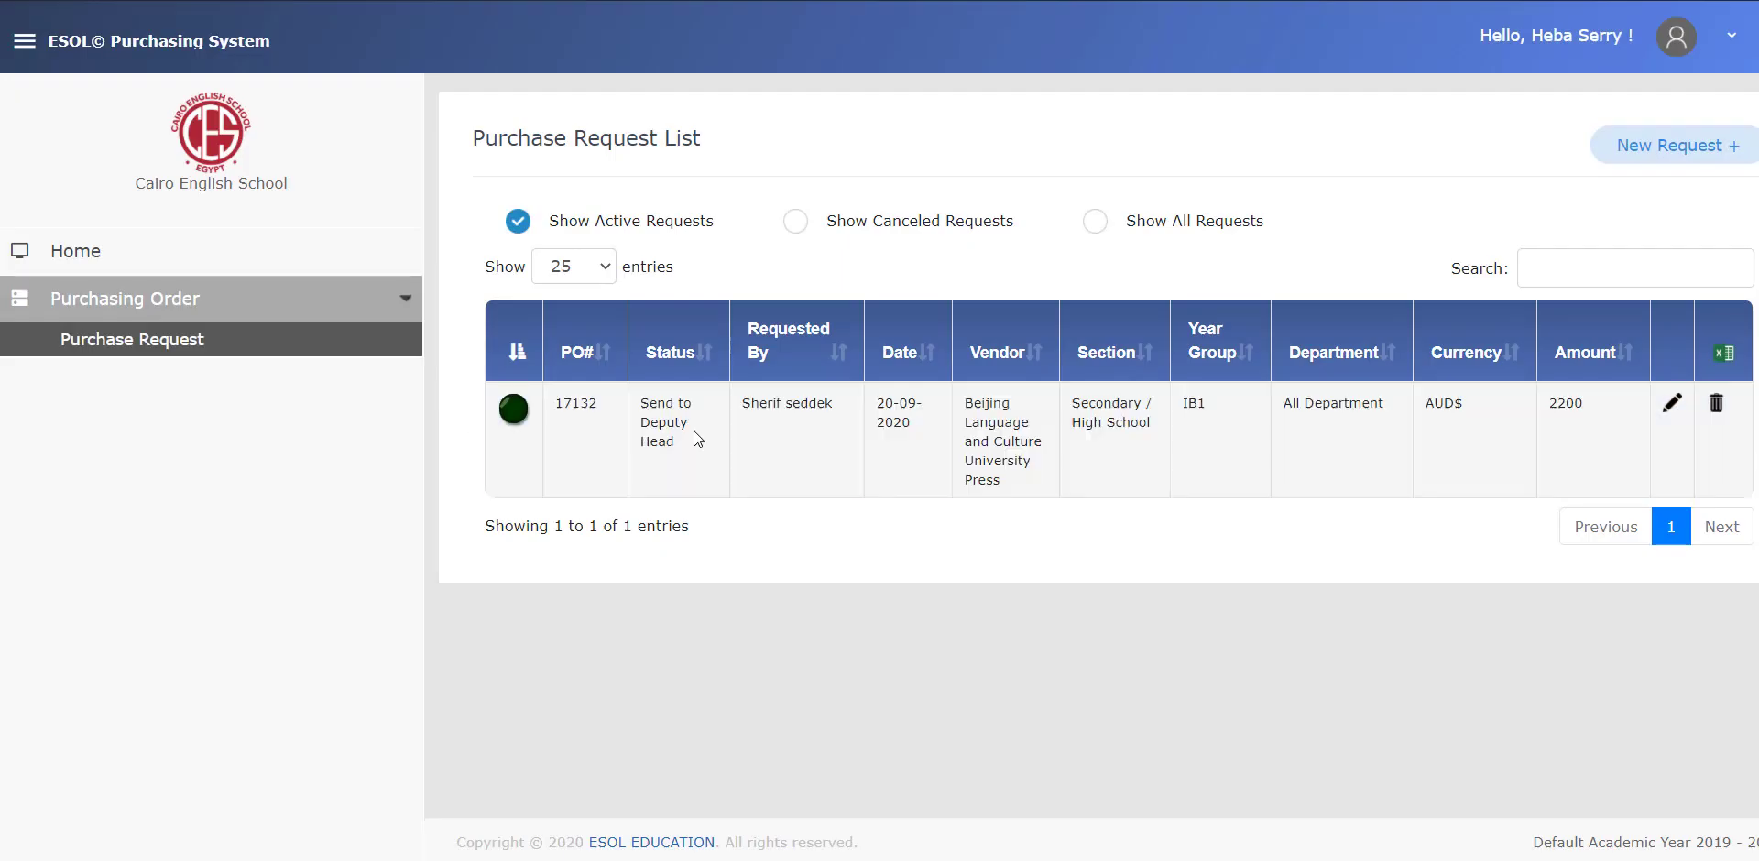
Reopen the submitted order as Head of Year to check whether its header can be edited, and return to the request list.
{"action": "left_click", "coordinate": [1671, 407]}
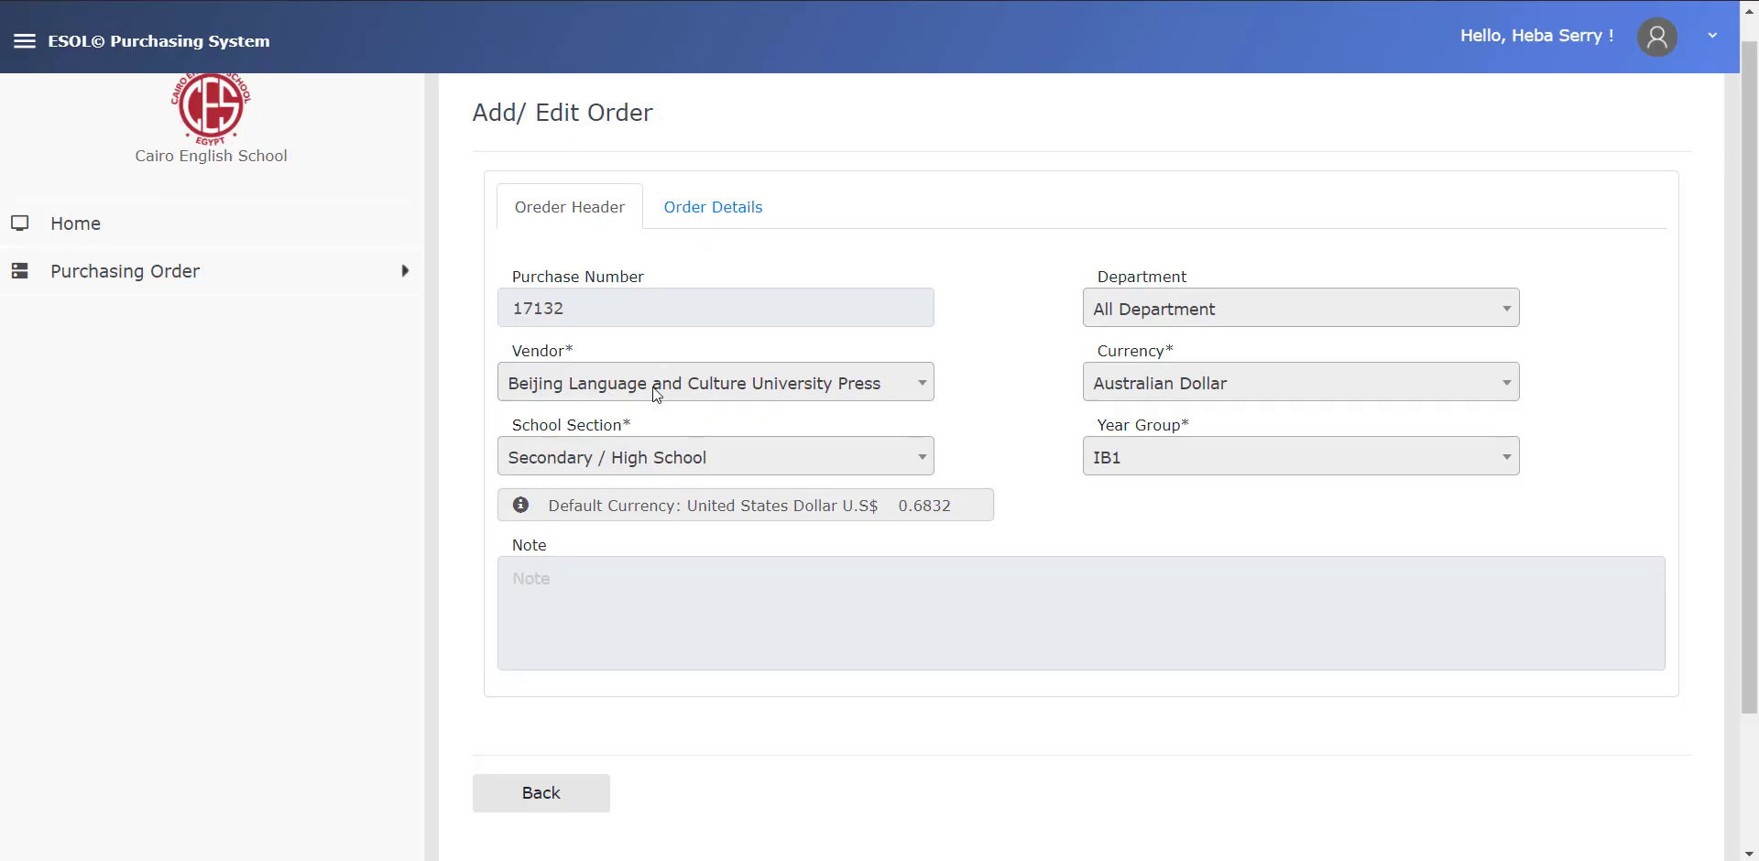
{"action": "scroll", "coordinate": [652, 386], "scroll_direction": "down", "scroll_amount": 2}
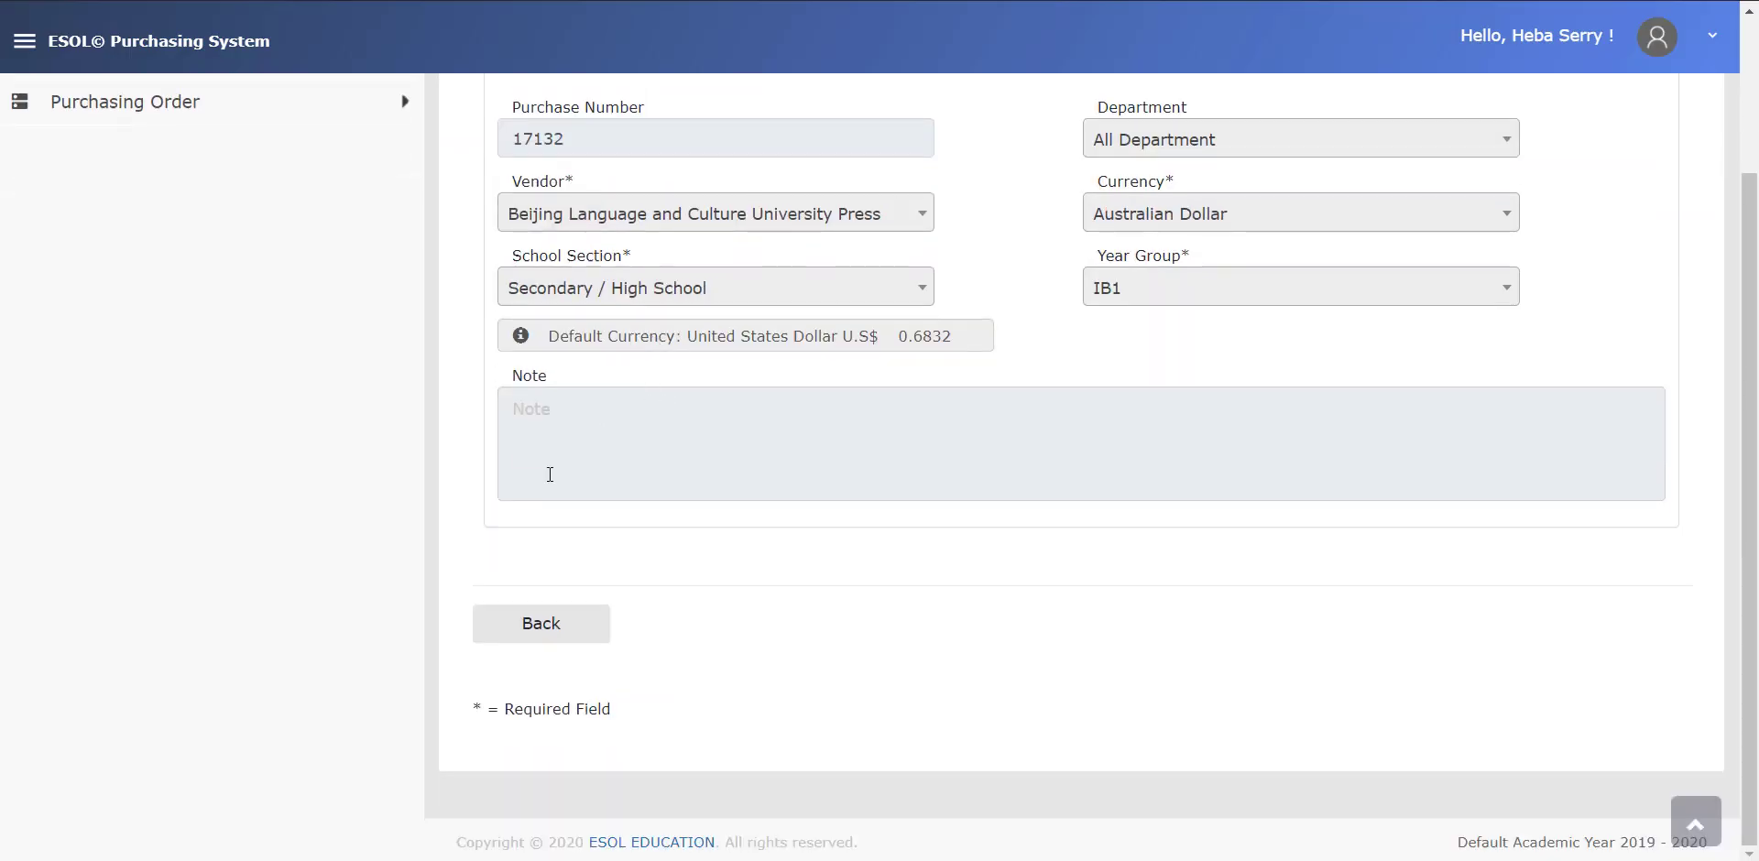
{"action": "left_click", "coordinate": [550, 625]}
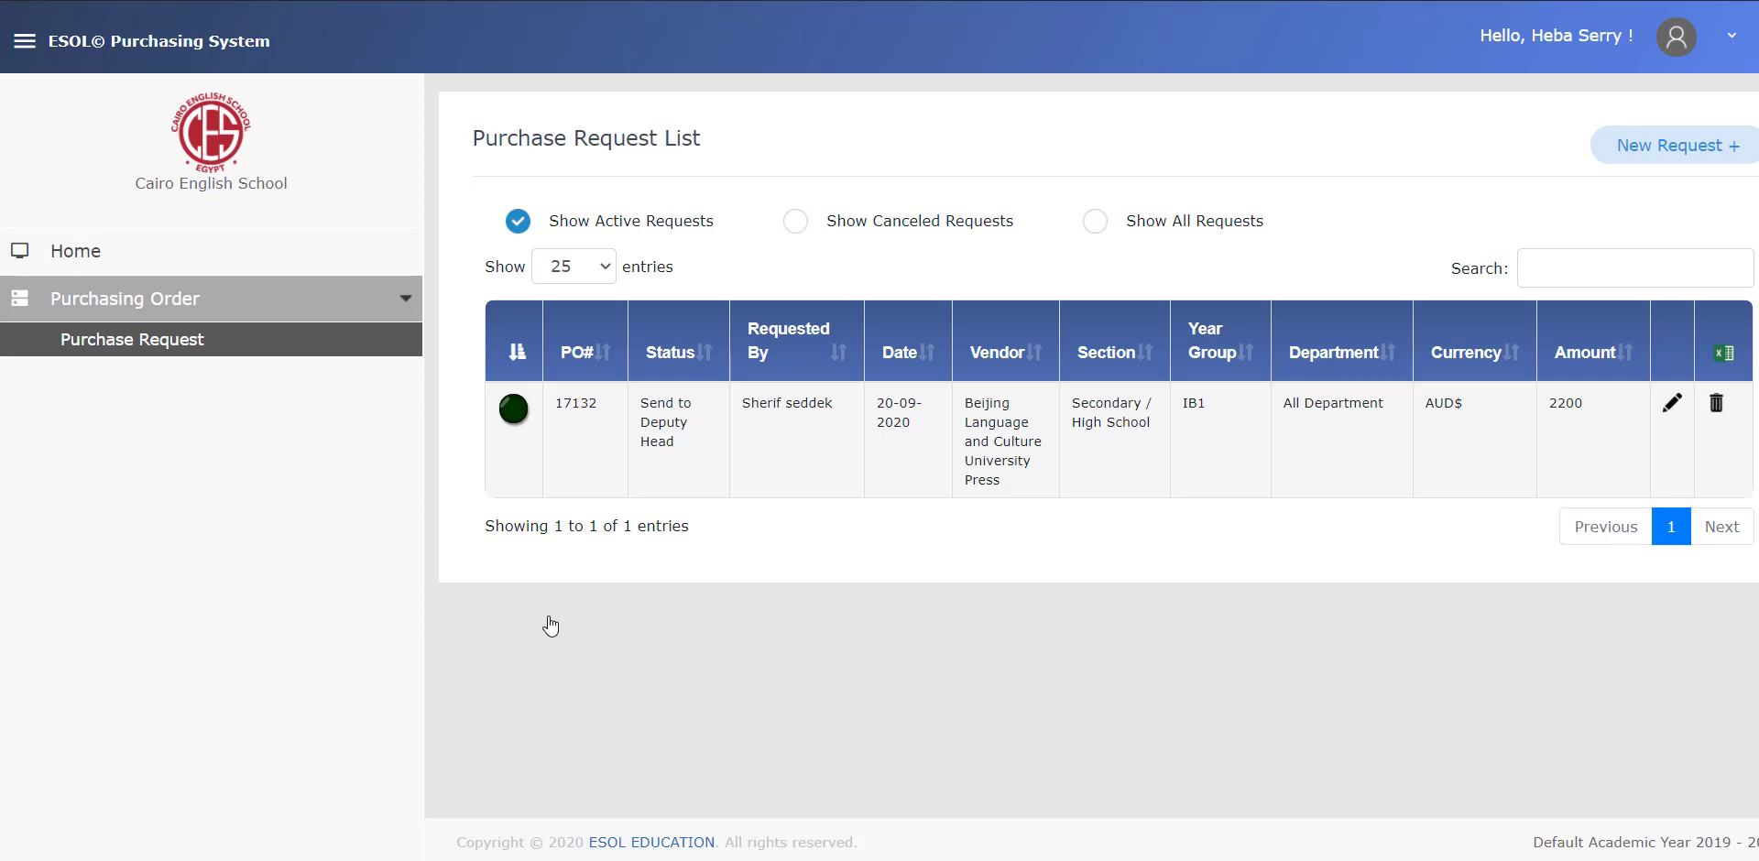
Switch to the Deputy Head's purchasing system window, reload the purchase request list, and open the submitted order.
{"action": "mouse_move", "coordinate": [593, 857]}
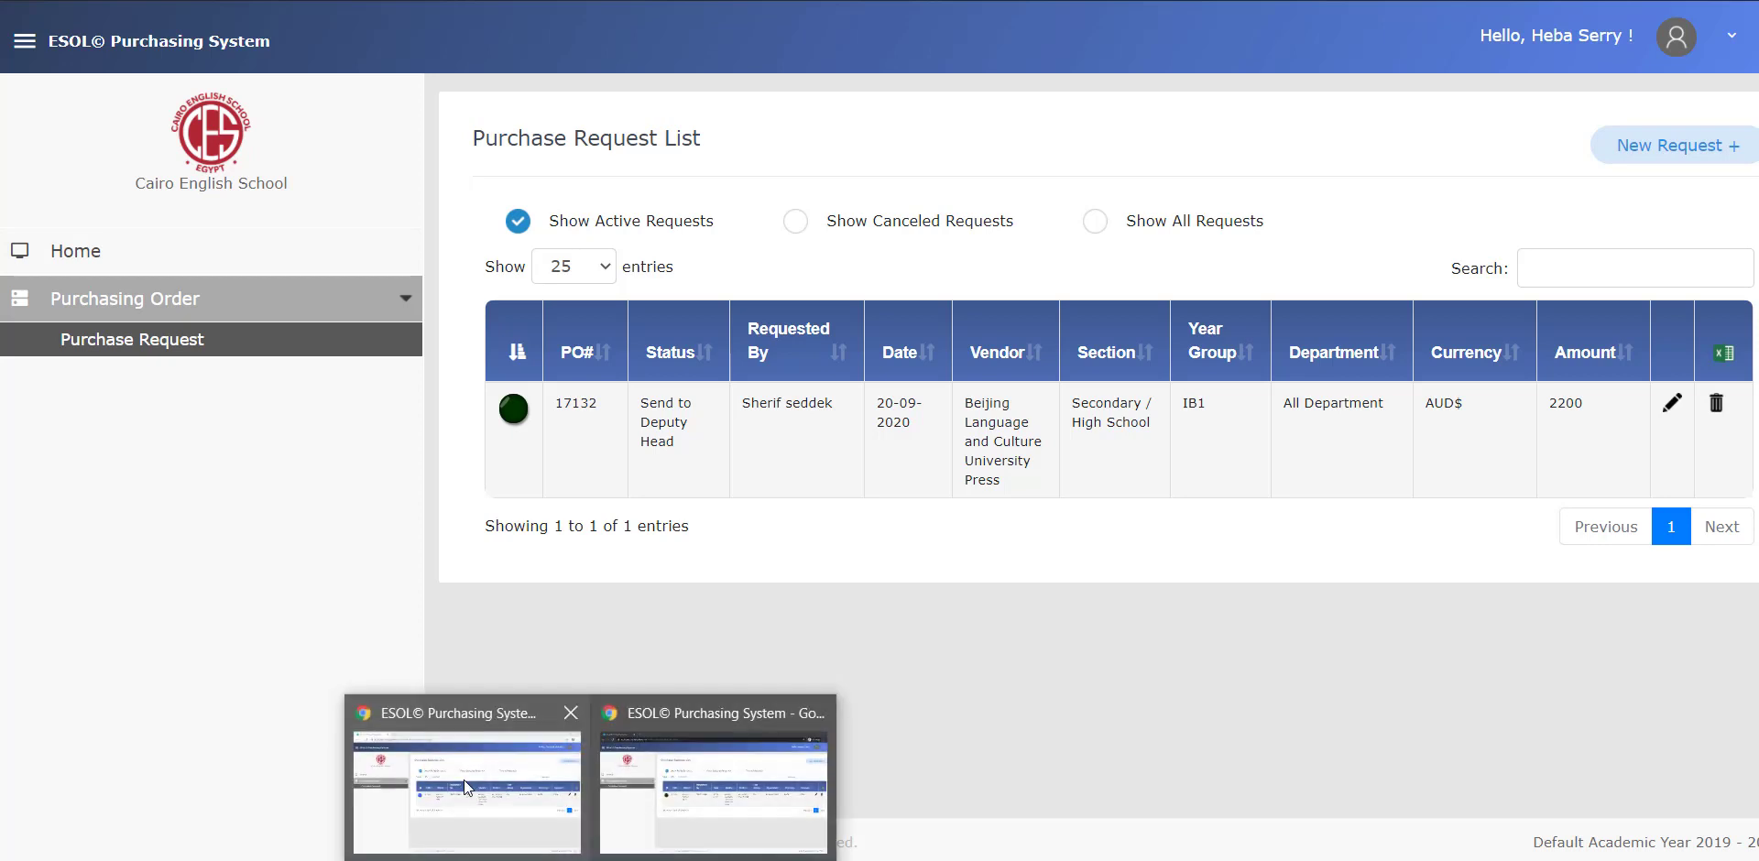
{"action": "left_click", "coordinate": [459, 779]}
{"action": "left_click", "coordinate": [194, 341]}
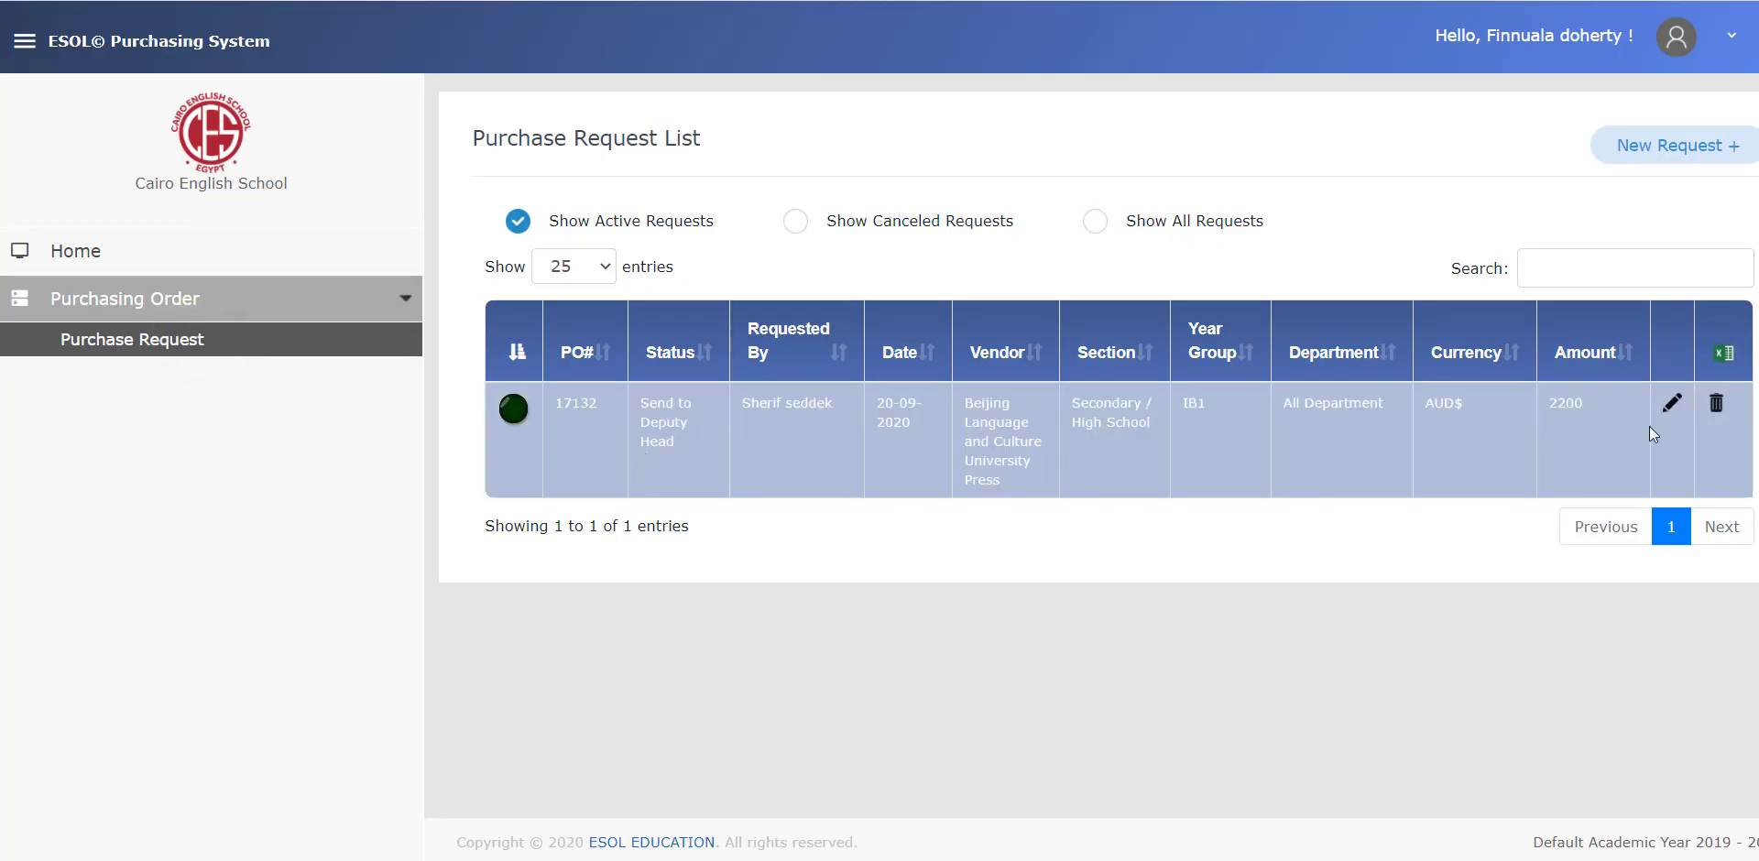
{"action": "left_click", "coordinate": [1673, 406]}
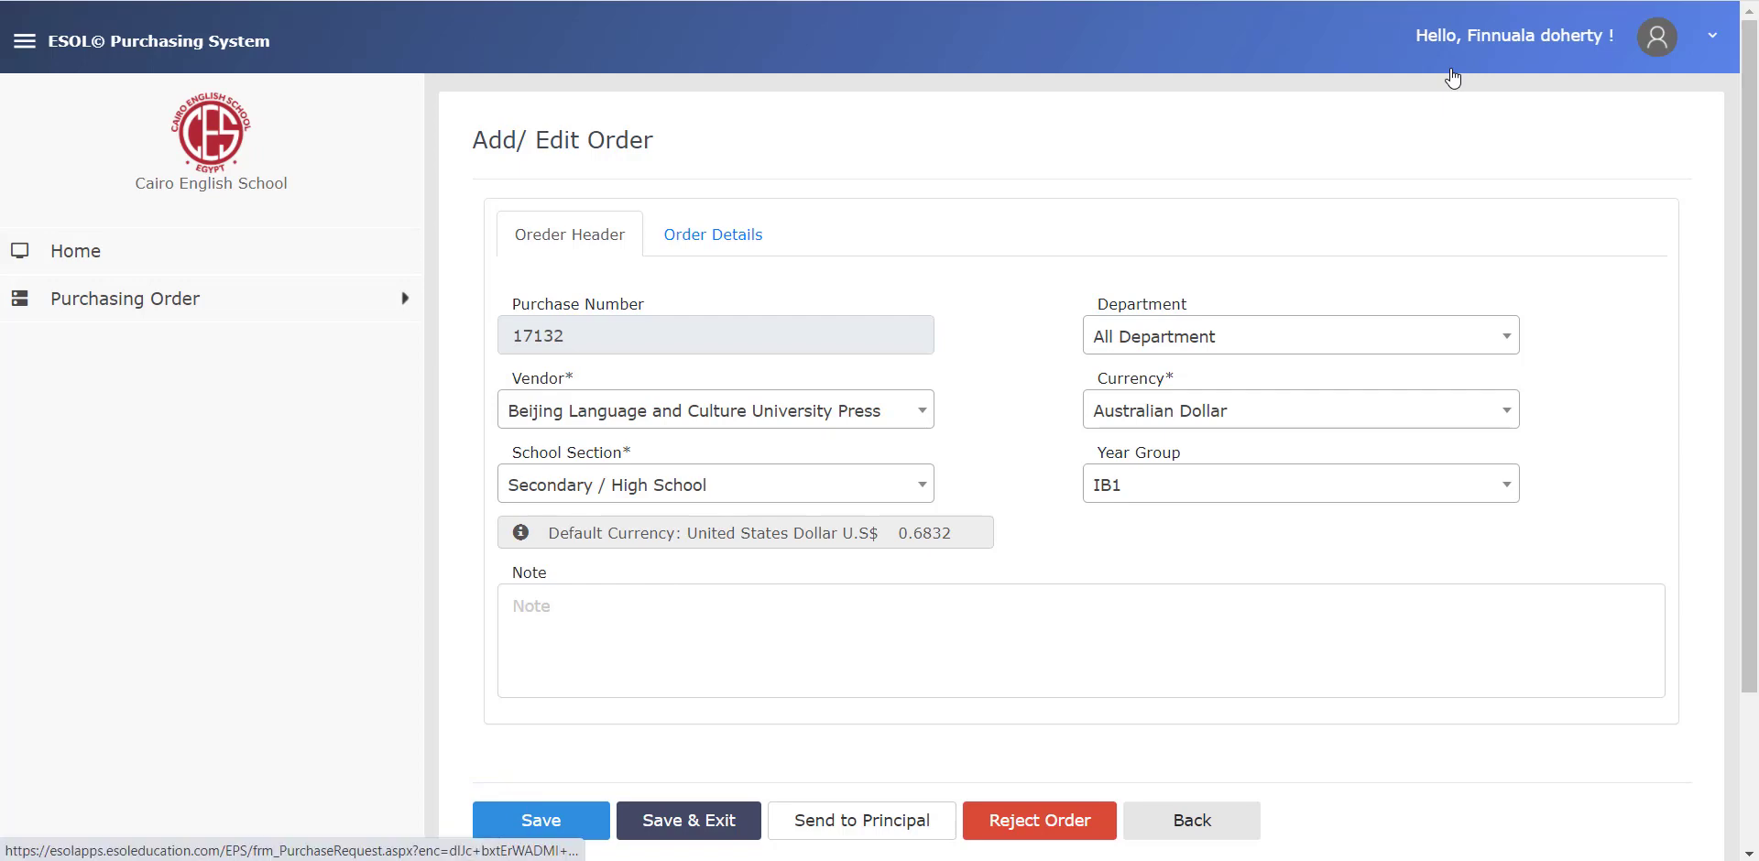
Review the order details, checking the item table, the detail form and the available approval options.
{"action": "left_click", "coordinate": [699, 240]}
{"action": "scroll", "coordinate": [1225, 228], "scroll_direction": "down", "scroll_amount": 5}
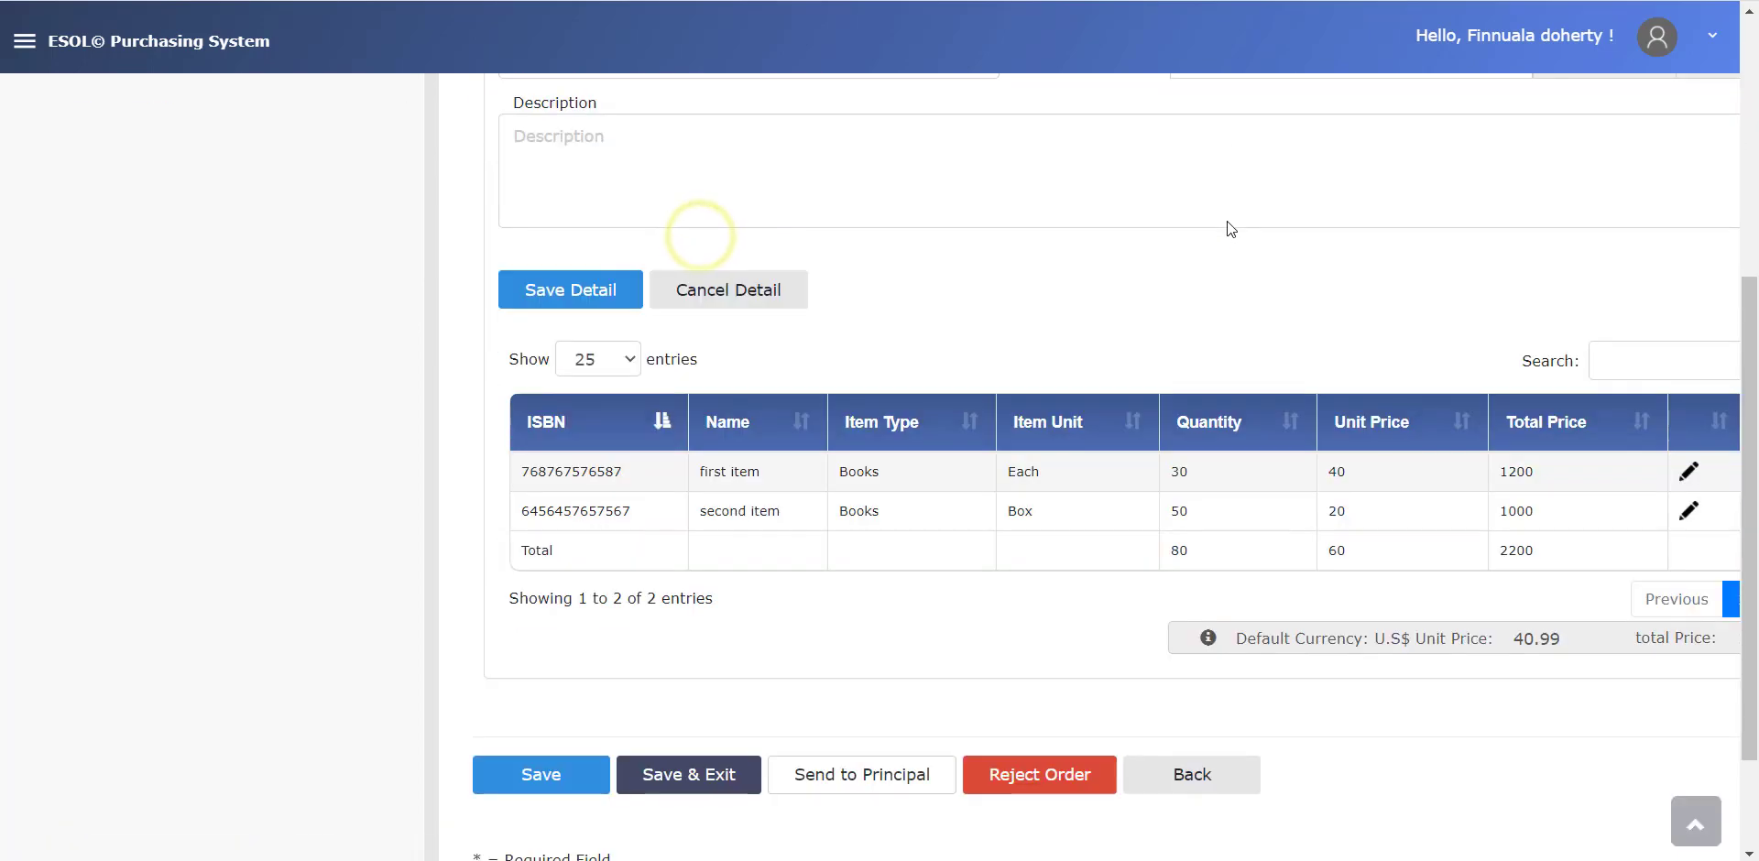
{"action": "scroll", "coordinate": [1419, 421], "scroll_direction": "down", "scroll_amount": 2}
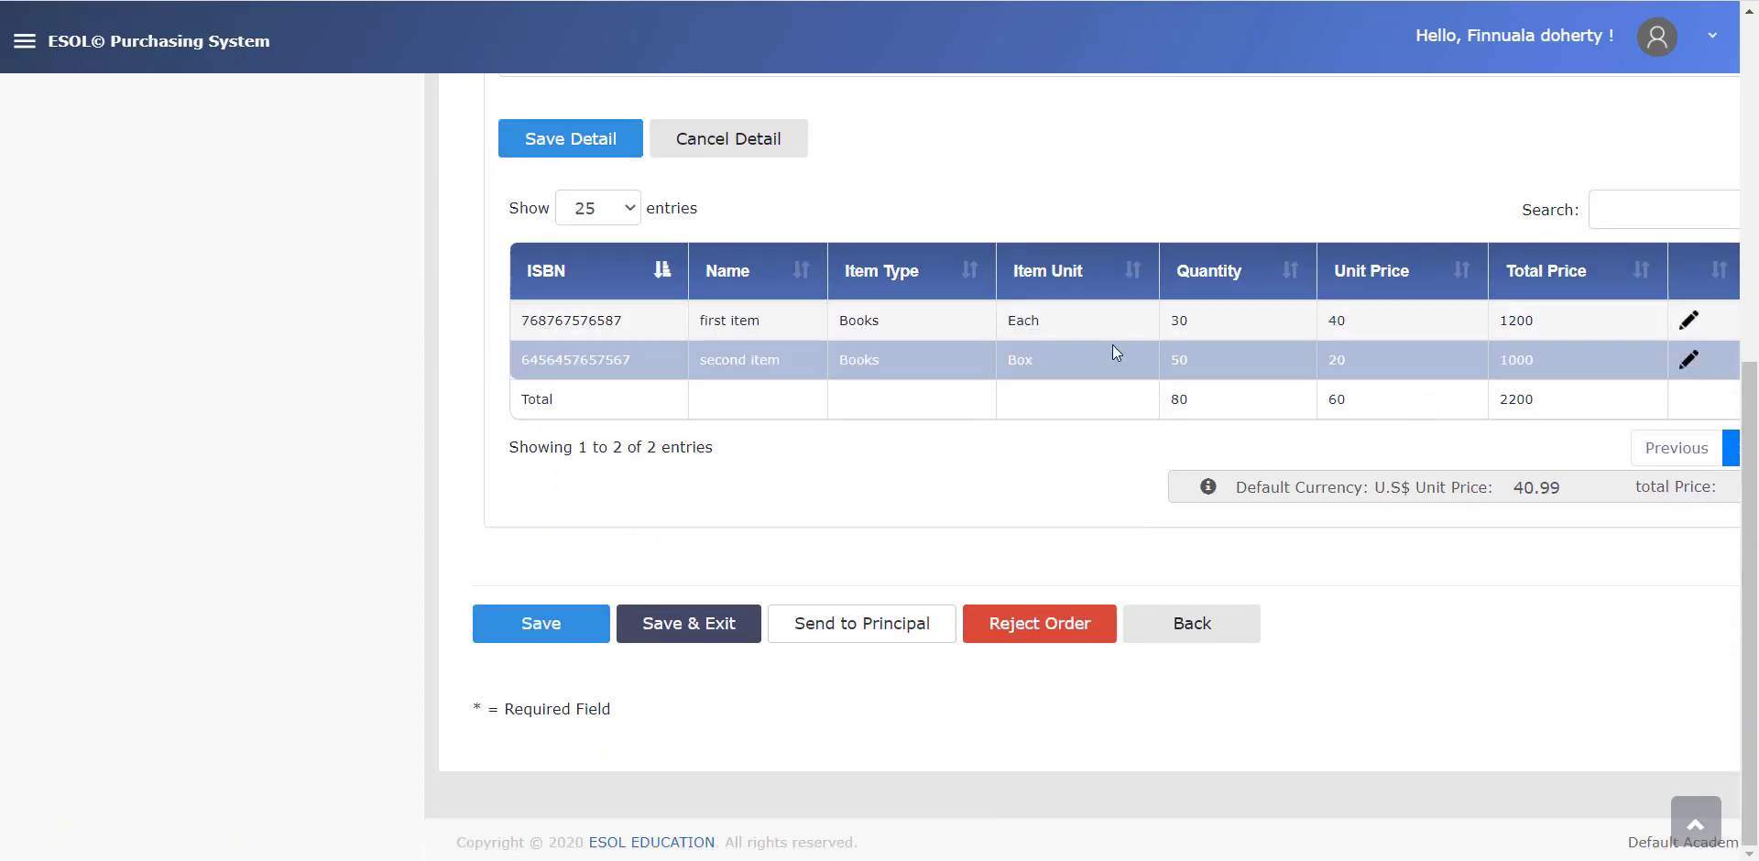
{"action": "key", "text": "ctrl+minus"}
{"action": "scroll", "coordinate": [1283, 362], "scroll_direction": "up", "scroll_amount": 5}
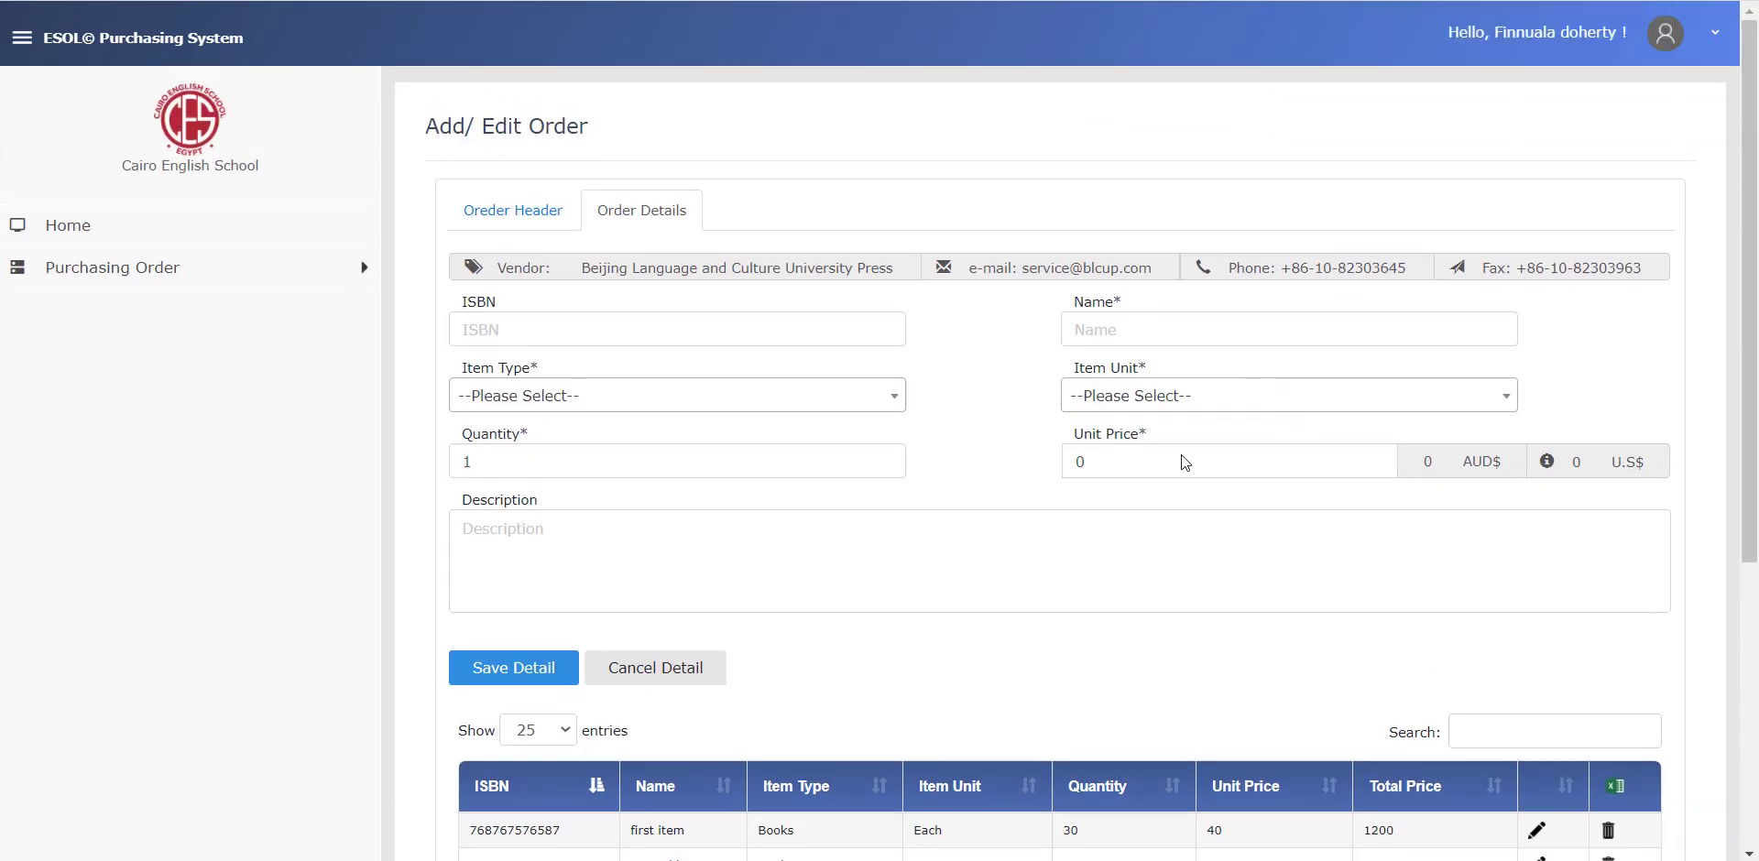
{"action": "scroll", "coordinate": [855, 703], "scroll_direction": "down", "scroll_amount": 5}
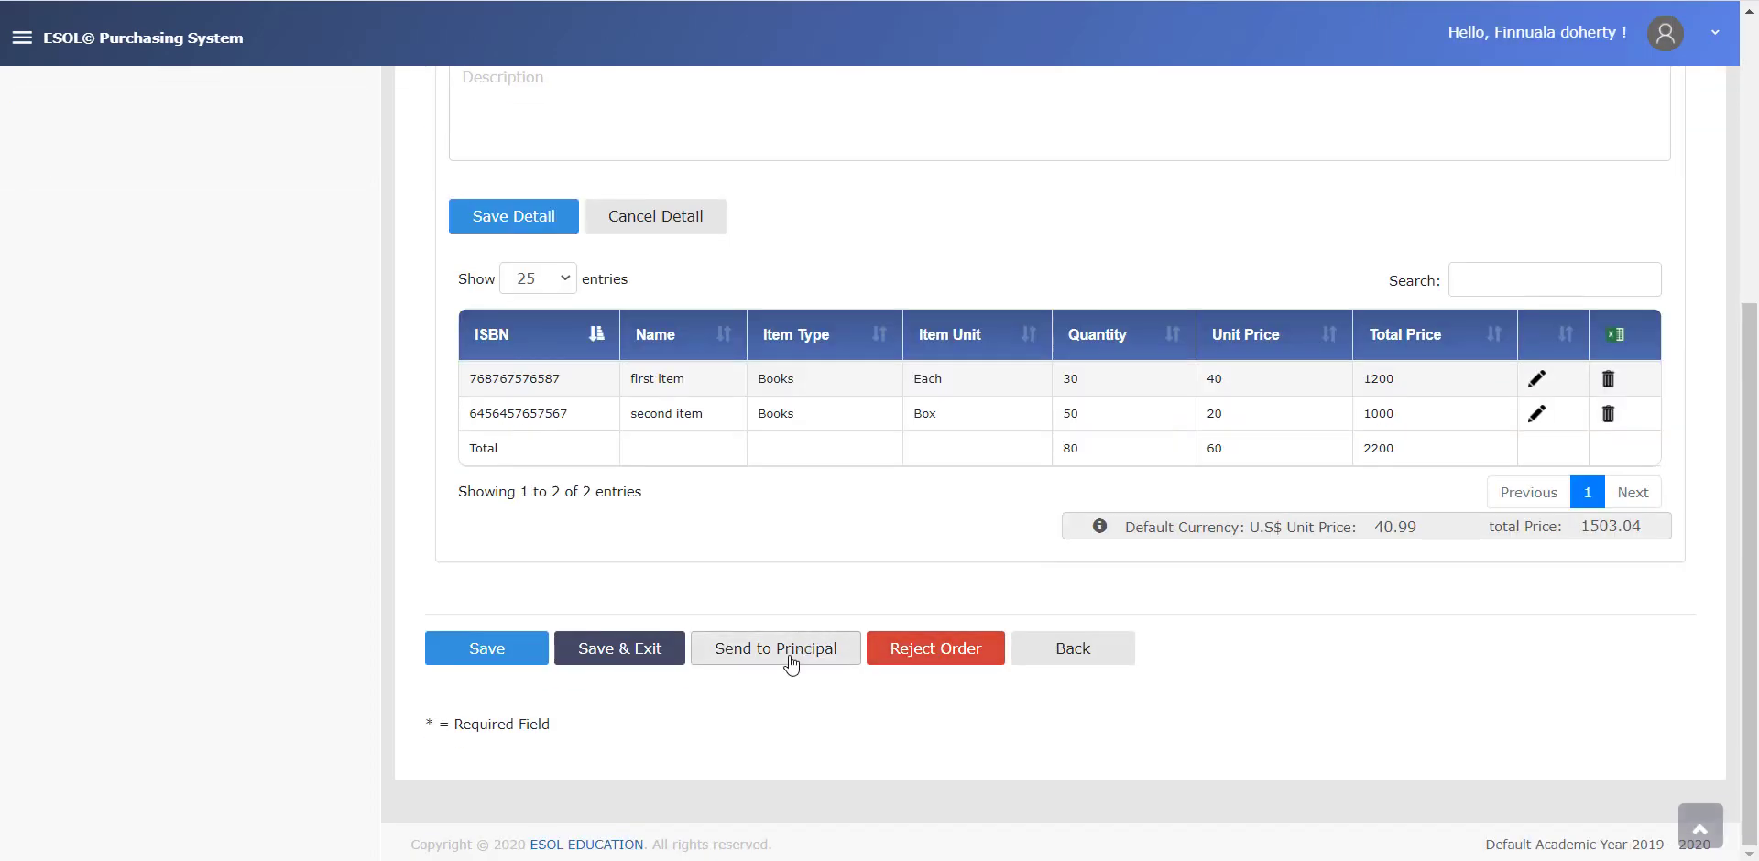
Switch to the Principal's window and try to open the order while the Deputy Head has it open.
{"action": "mouse_move", "coordinate": [604, 852]}
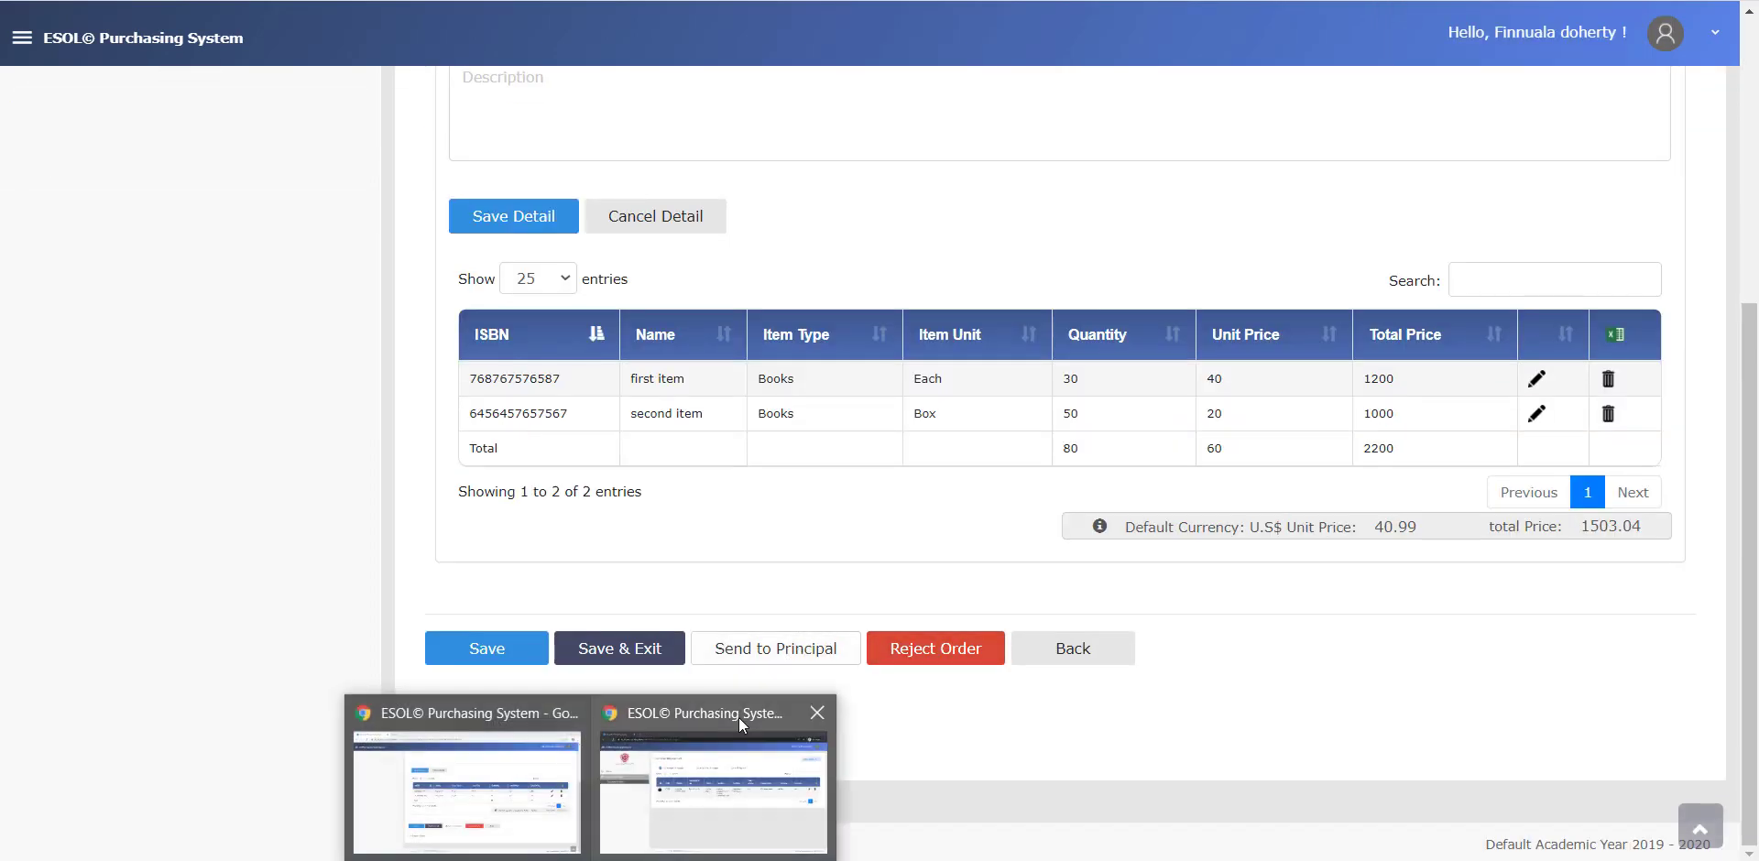
{"action": "left_click", "coordinate": [699, 803]}
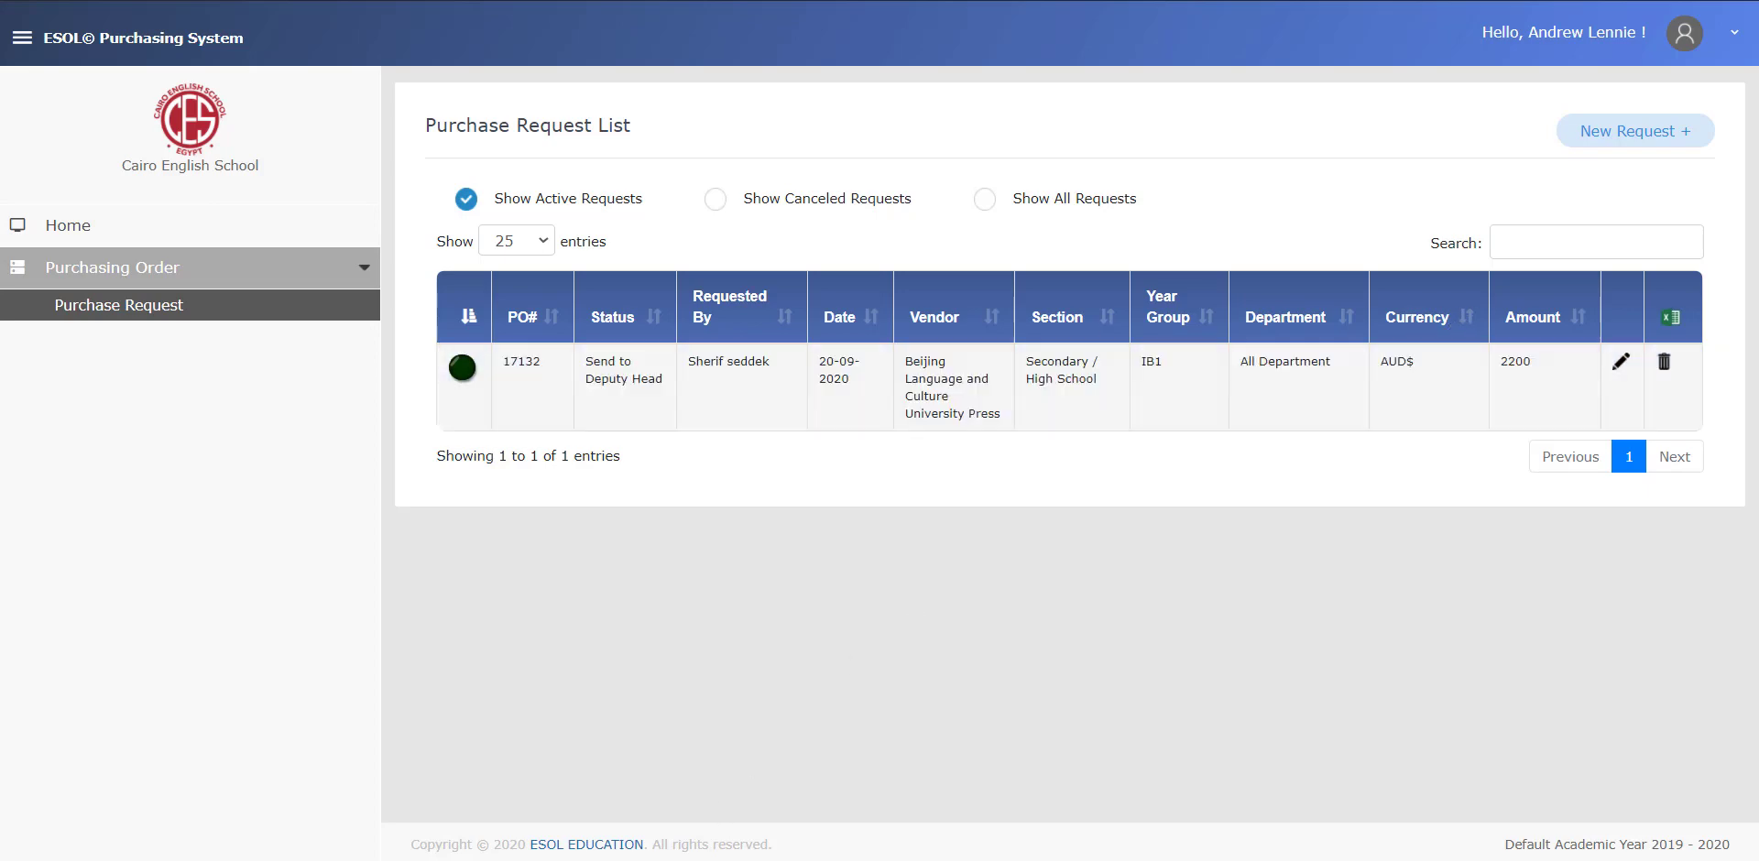
{"action": "mouse_move", "coordinate": [508, 781]}
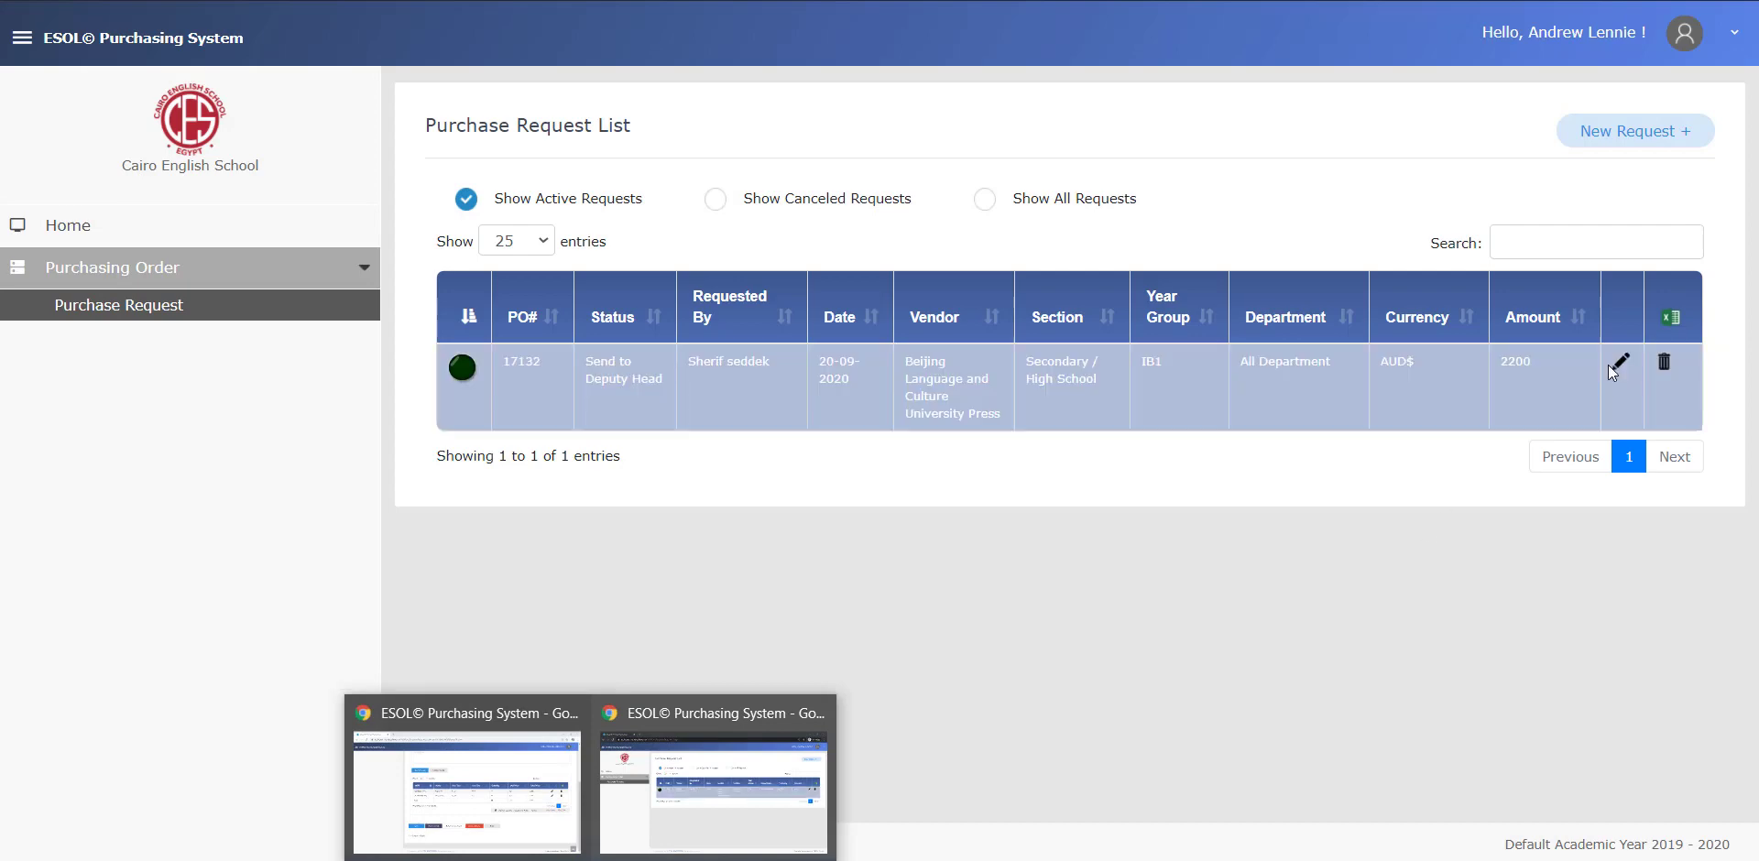
{"action": "left_click", "coordinate": [1621, 363]}
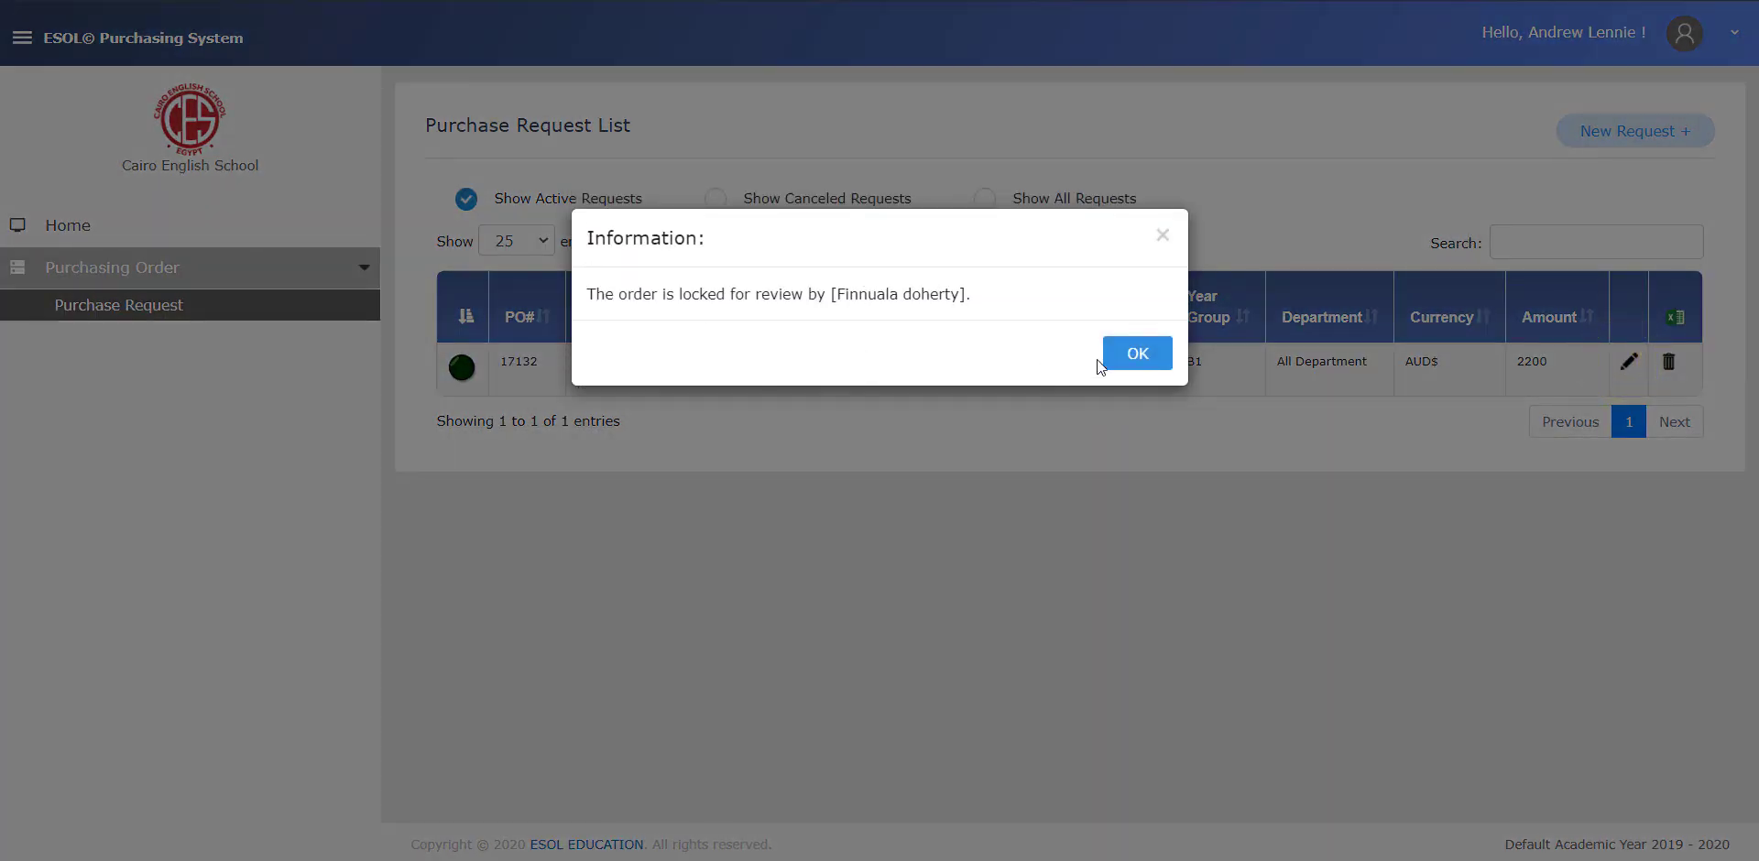
{"action": "left_click", "coordinate": [1132, 362]}
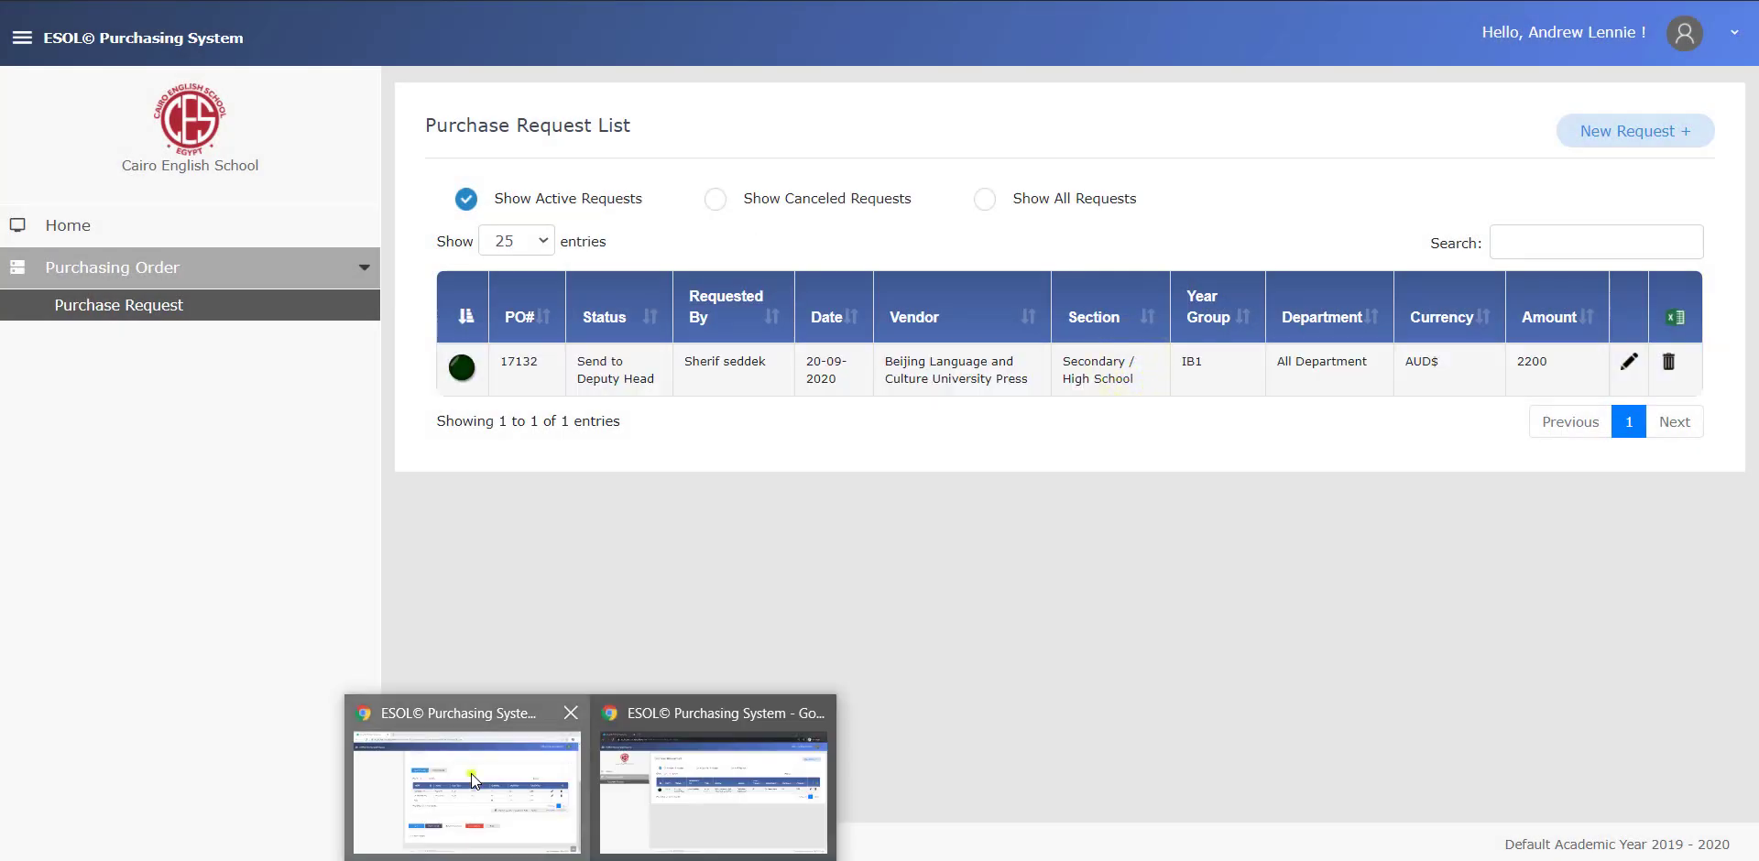
Close the order in the Deputy Head's window without saving and open it in the Principal's window.
{"action": "left_click", "coordinate": [470, 773]}
{"action": "left_click", "coordinate": [1073, 647]}
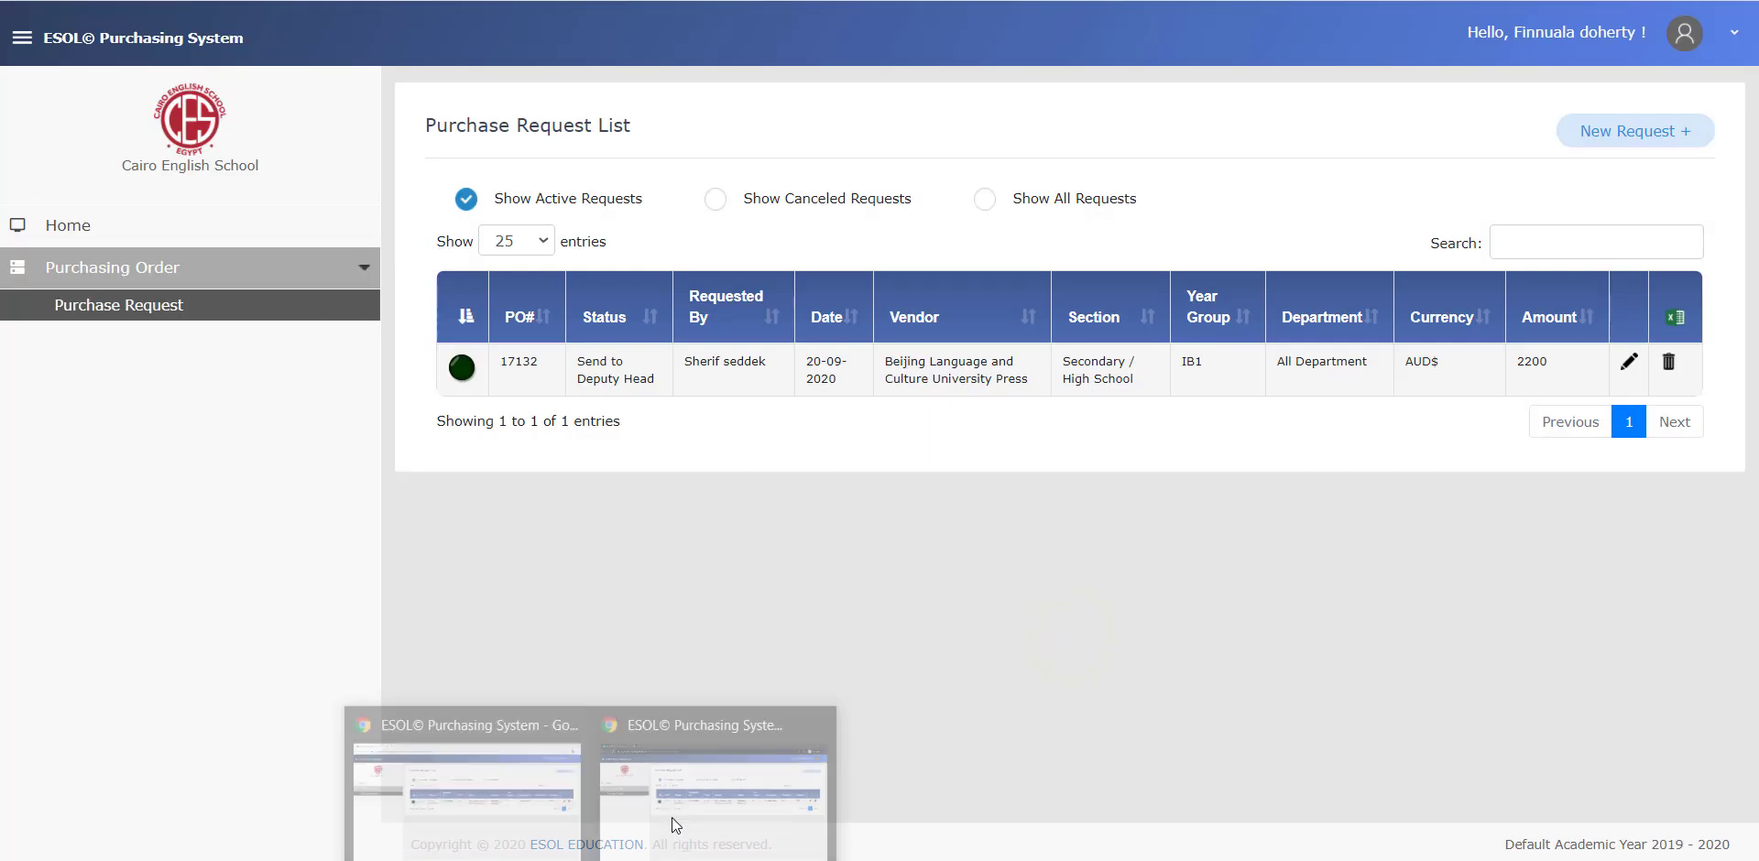
{"action": "left_click", "coordinate": [673, 799]}
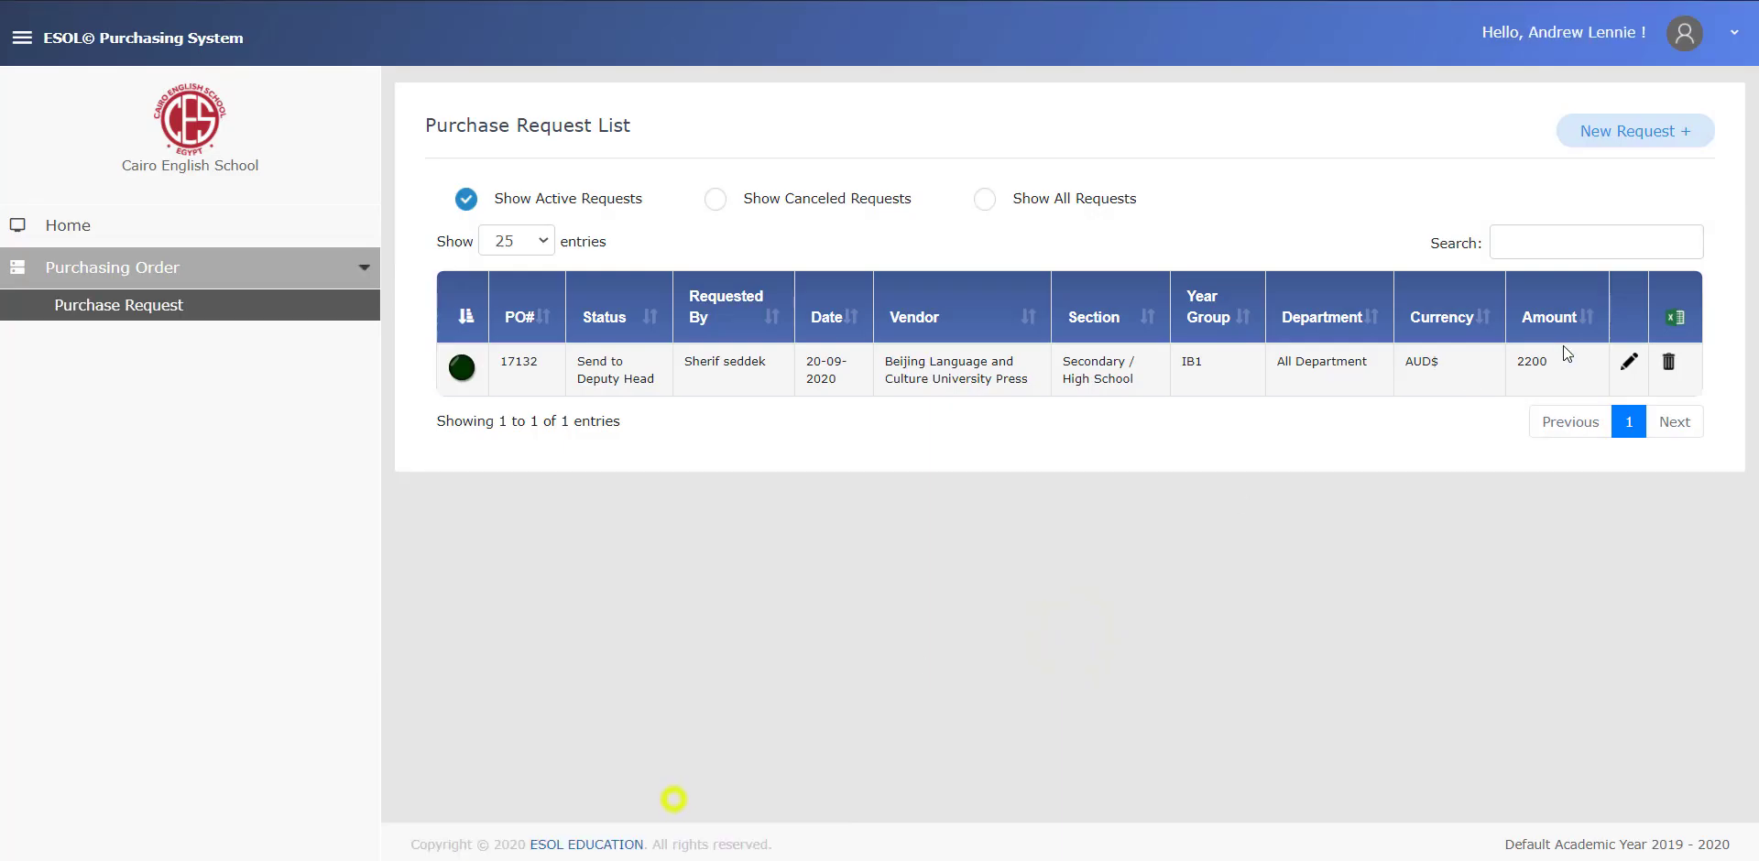
{"action": "left_click", "coordinate": [1627, 363]}
Return to the Deputy Head's window and try to open the order while the Principal has it open.
{"action": "mouse_move", "coordinate": [499, 852]}
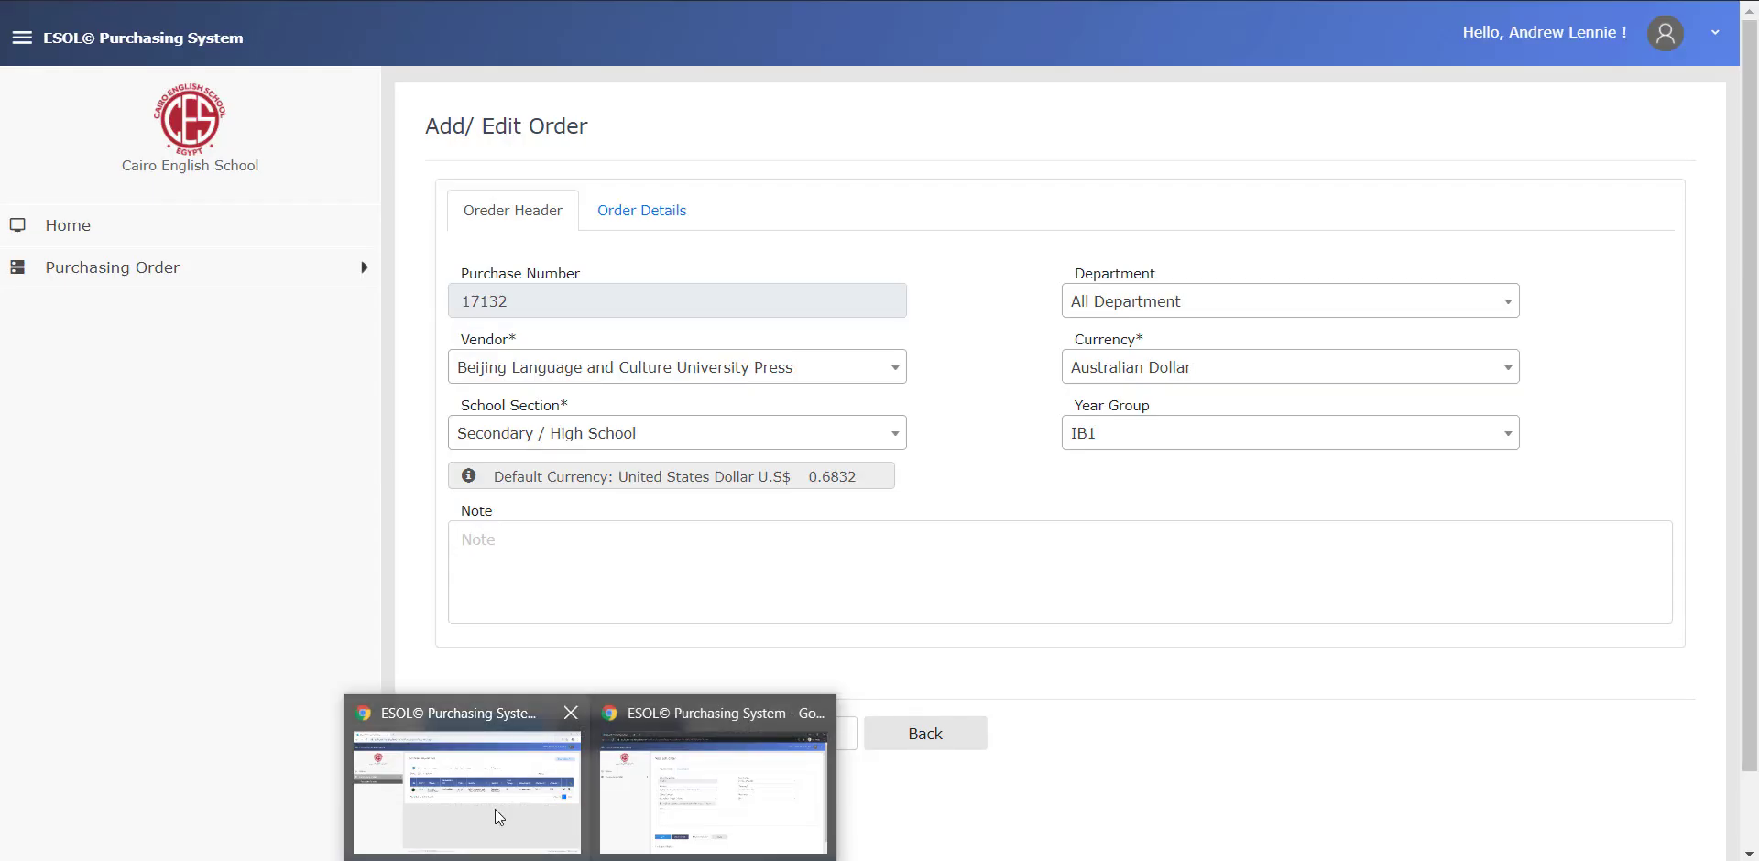
{"action": "left_click", "coordinate": [499, 817]}
{"action": "left_click", "coordinate": [1627, 363]}
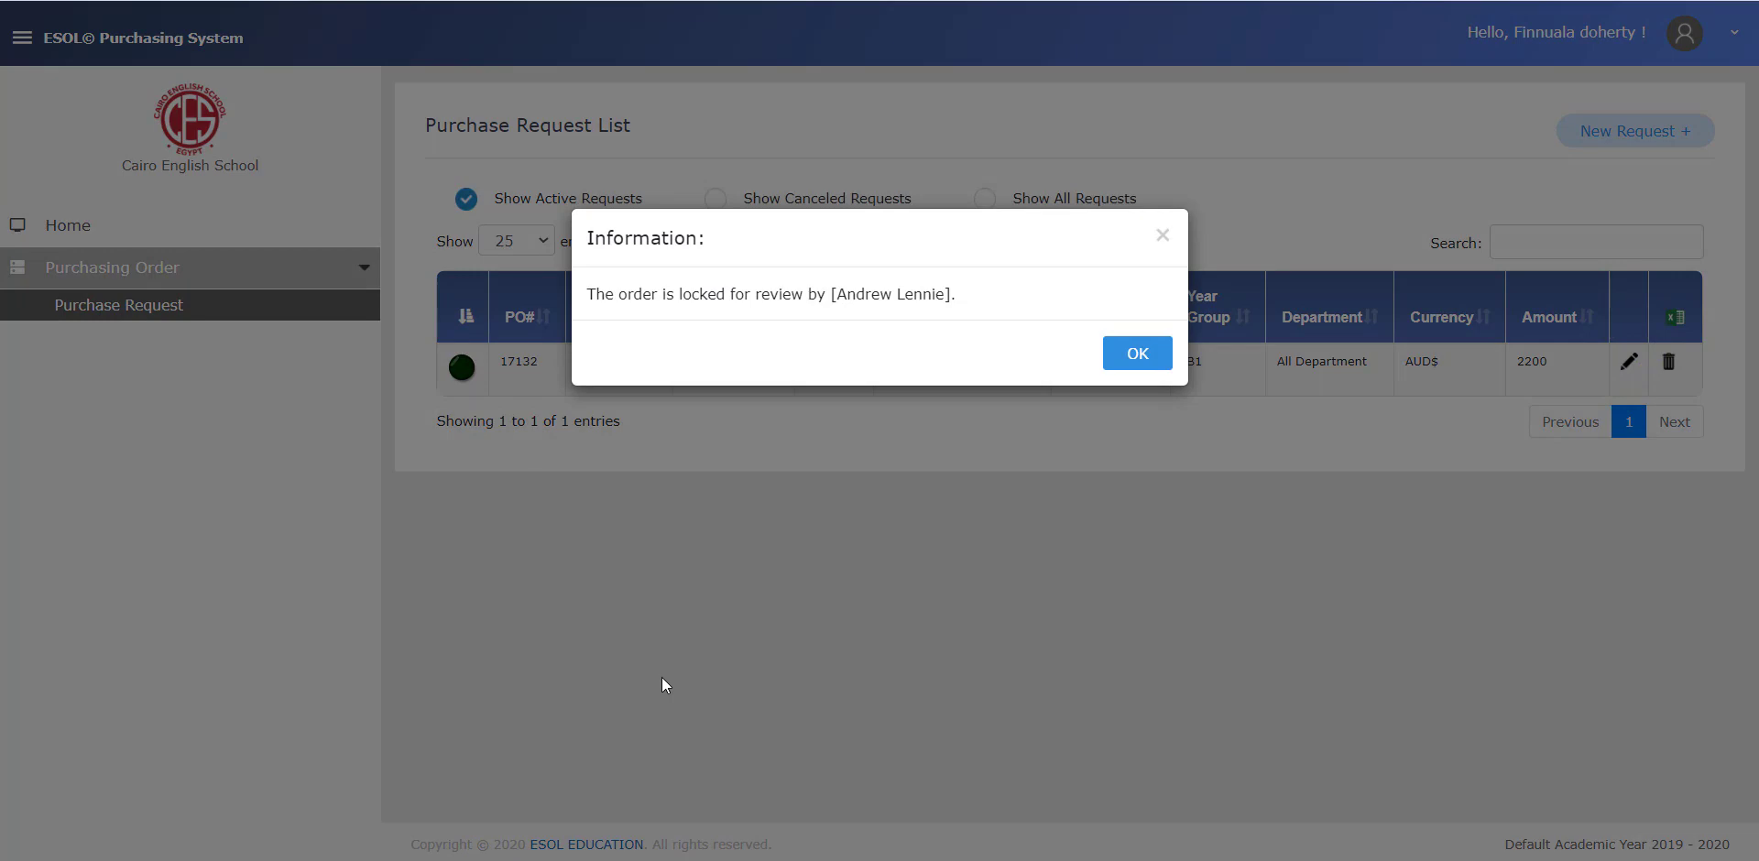
{"action": "left_click", "coordinate": [1138, 362]}
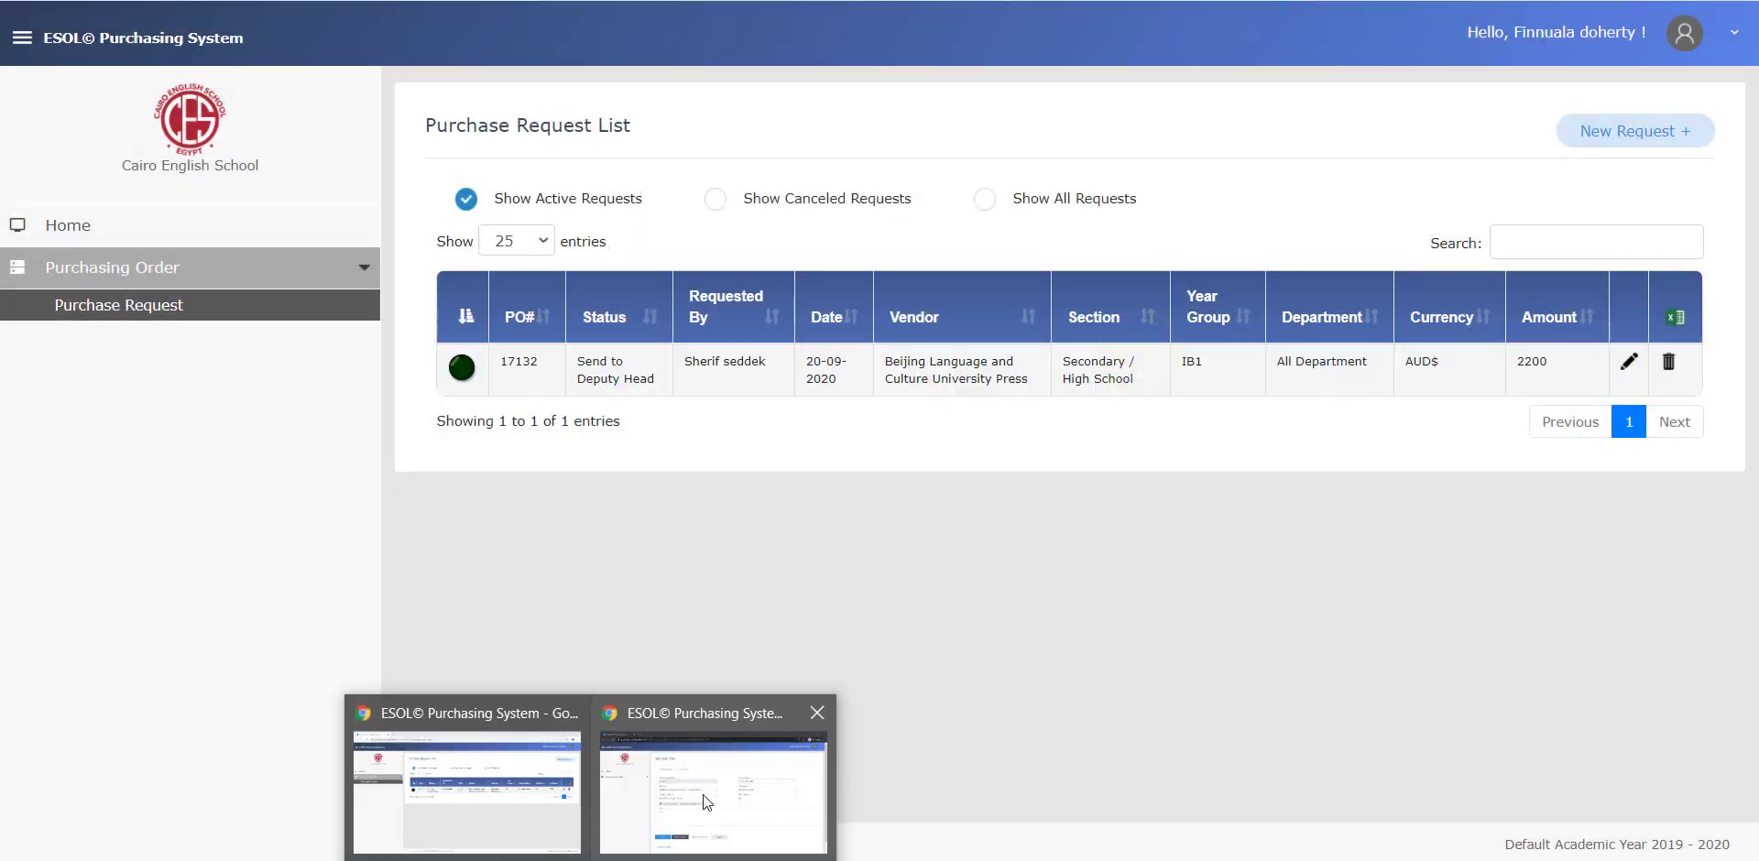
Close the order in the Principal's window and reopen it in the Deputy Head's window.
{"action": "left_click", "coordinate": [701, 794]}
{"action": "left_click", "coordinate": [936, 726]}
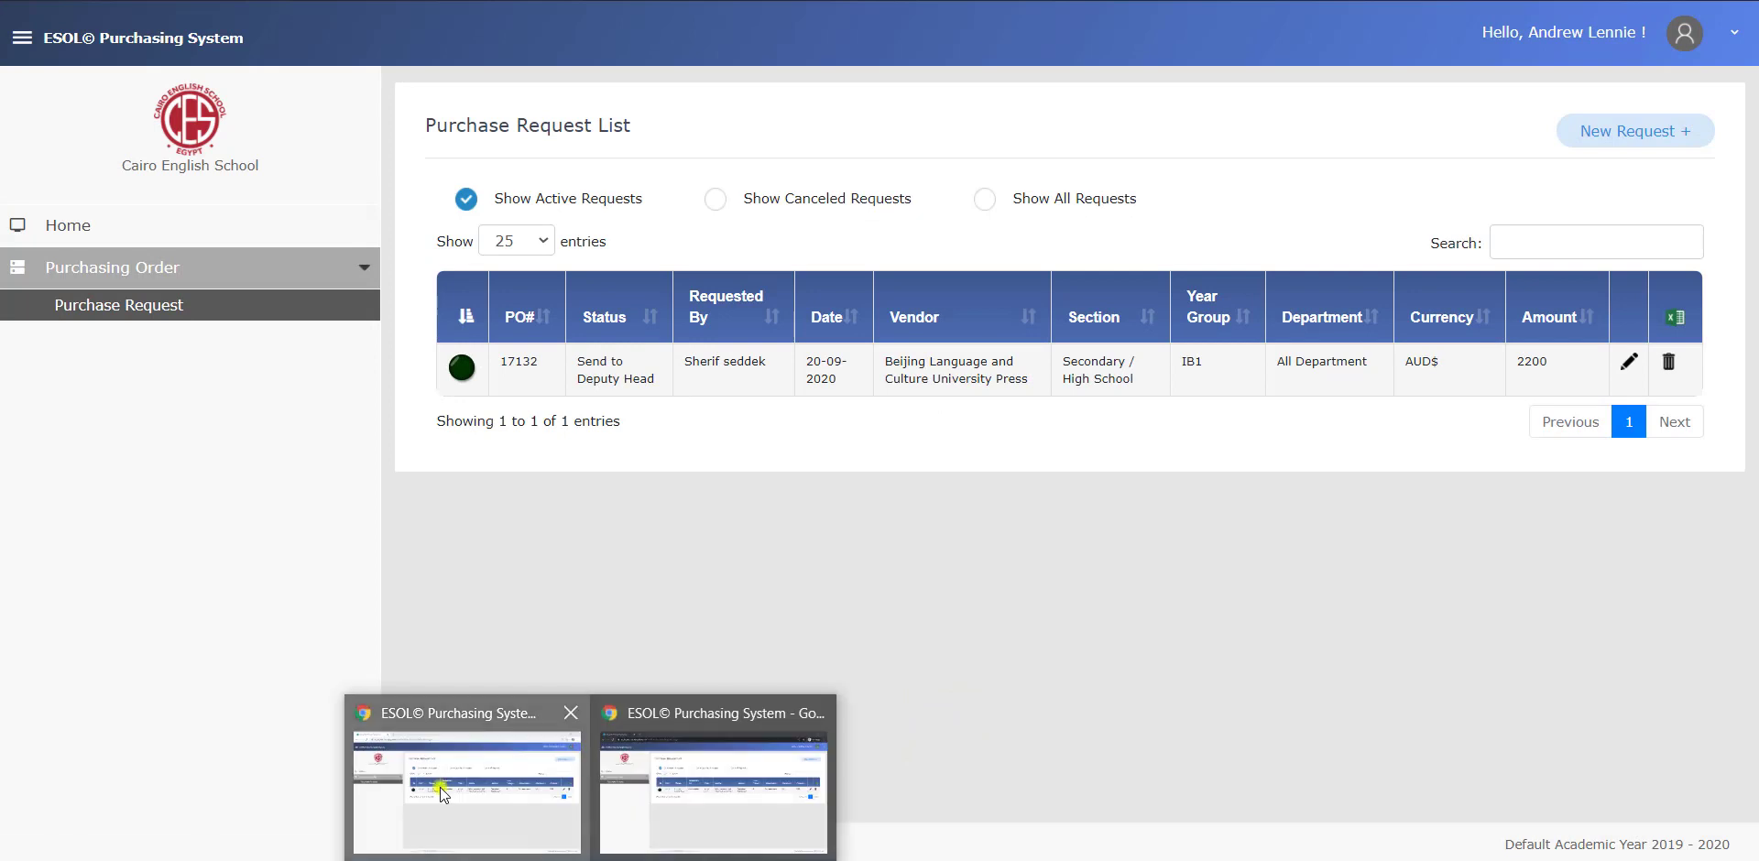
{"action": "left_click", "coordinate": [440, 793]}
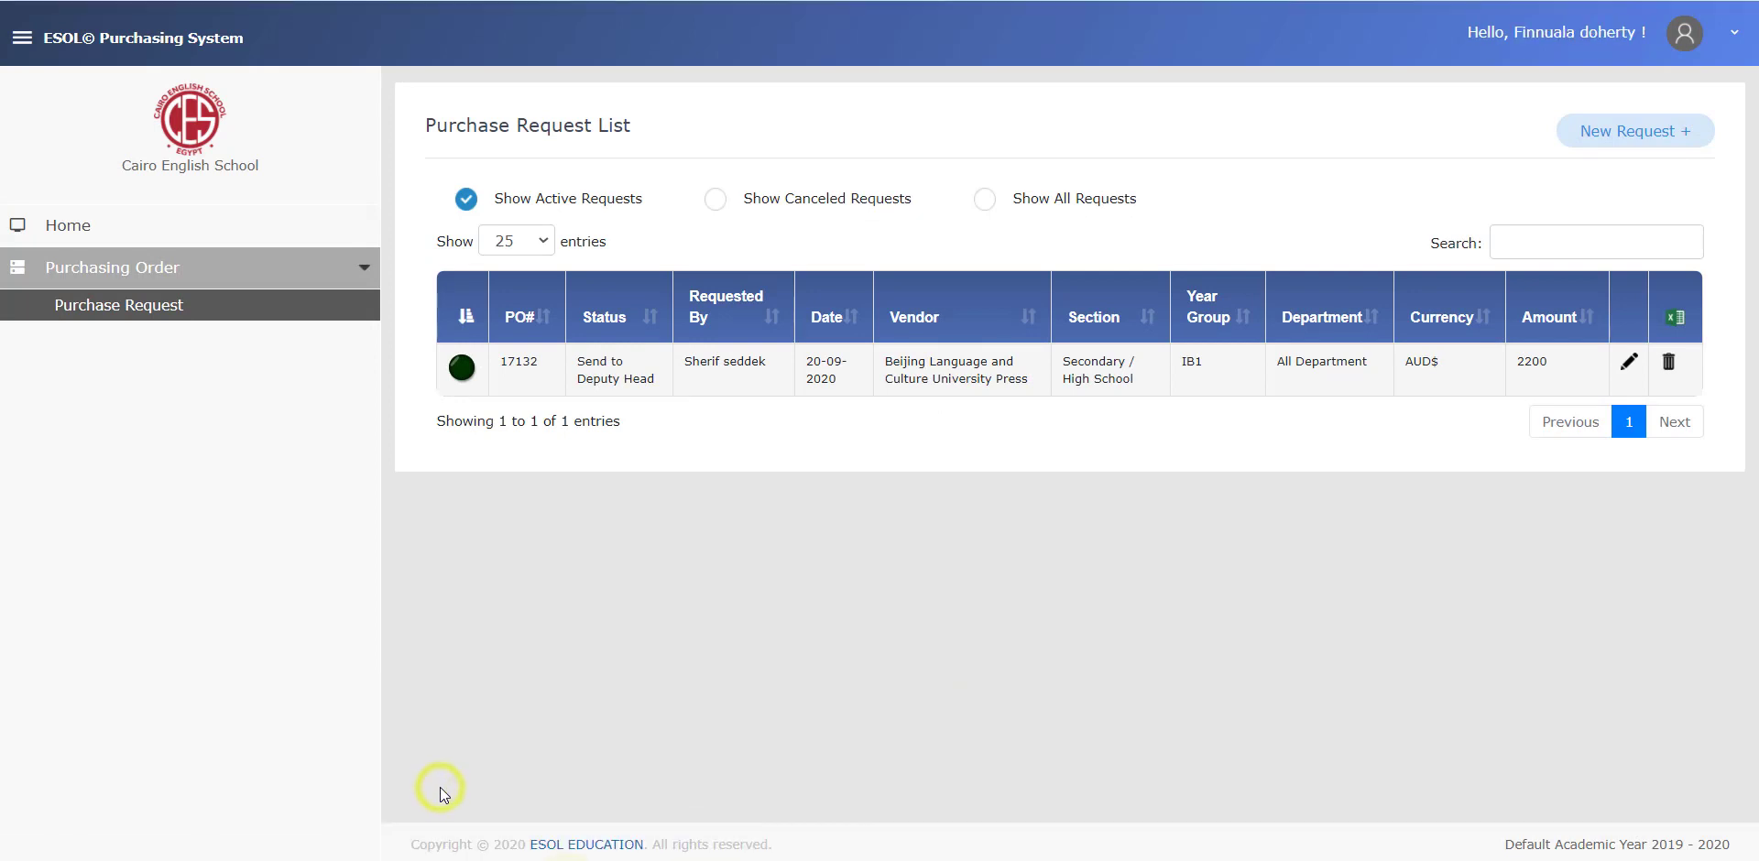
{"action": "left_click", "coordinate": [1628, 366]}
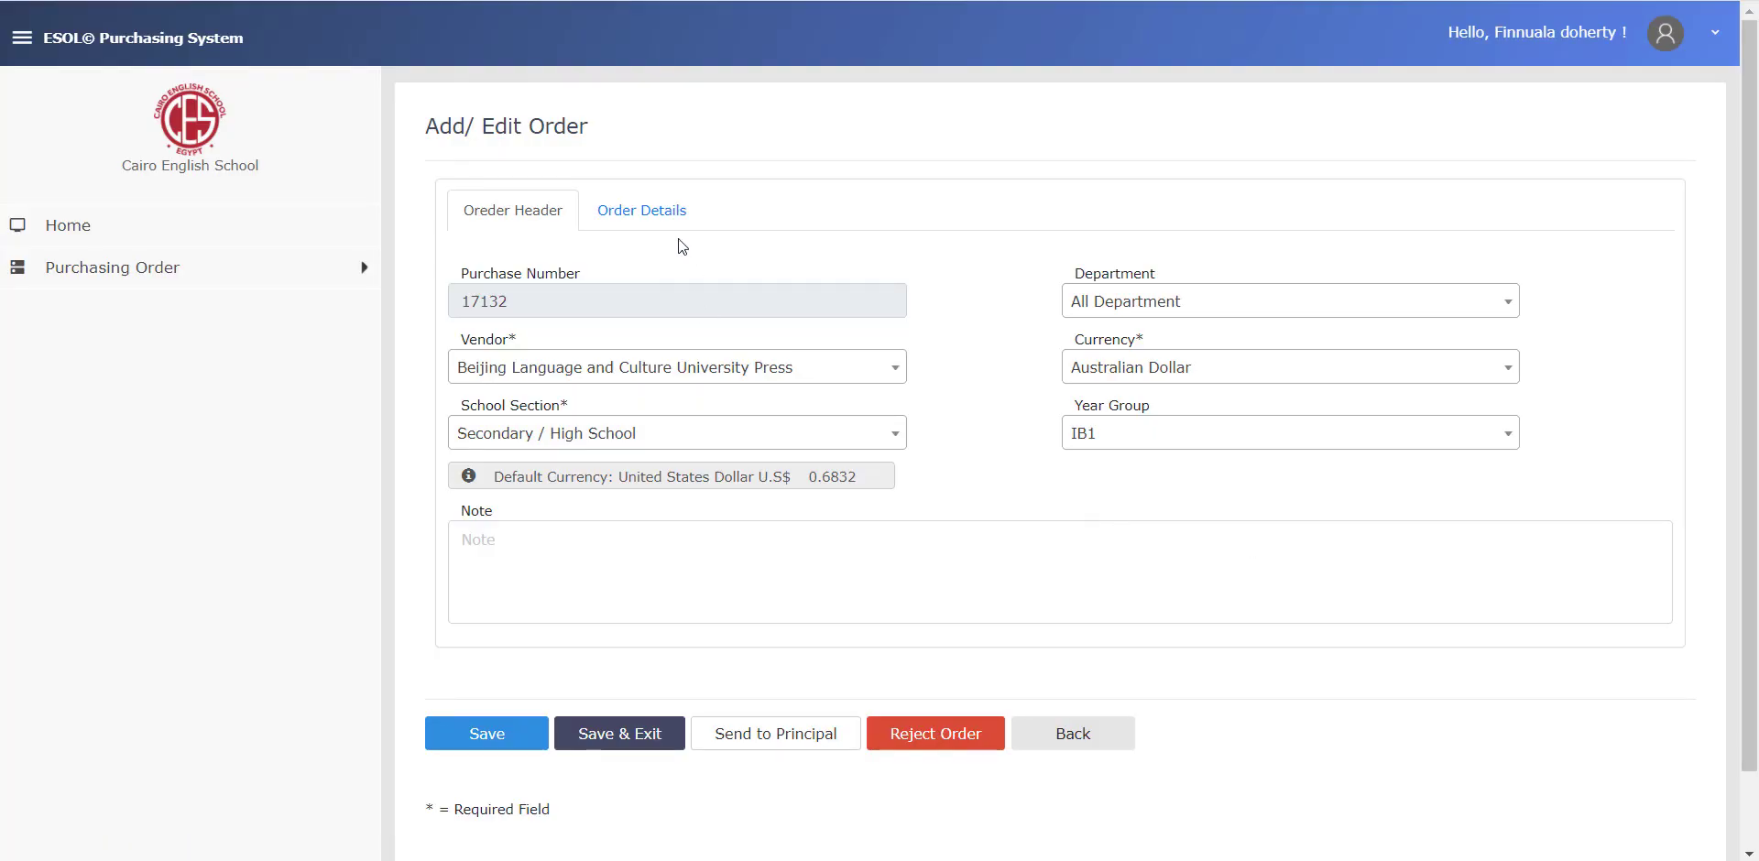
Check the order's details and header as Deputy Head and send the order to the Principal for approval.
{"action": "left_click", "coordinate": [641, 210]}
{"action": "left_click", "coordinate": [506, 212]}
{"action": "scroll", "coordinate": [871, 601], "scroll_direction": "down", "scroll_amount": 2}
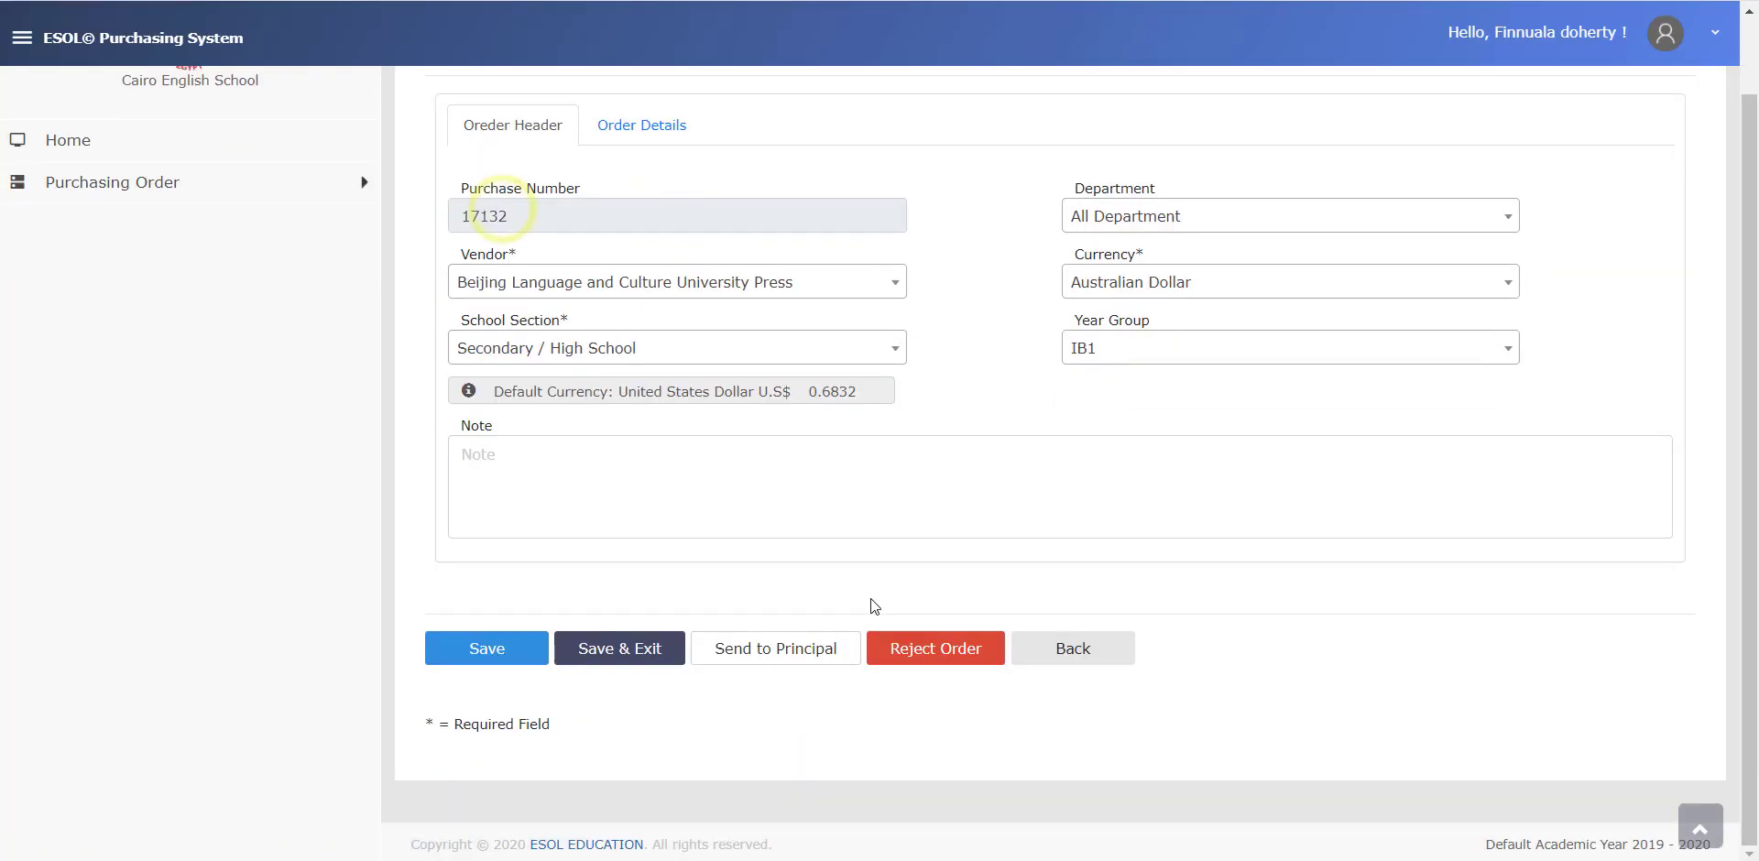
{"action": "left_click", "coordinate": [793, 648]}
{"action": "left_click", "coordinate": [1136, 356]}
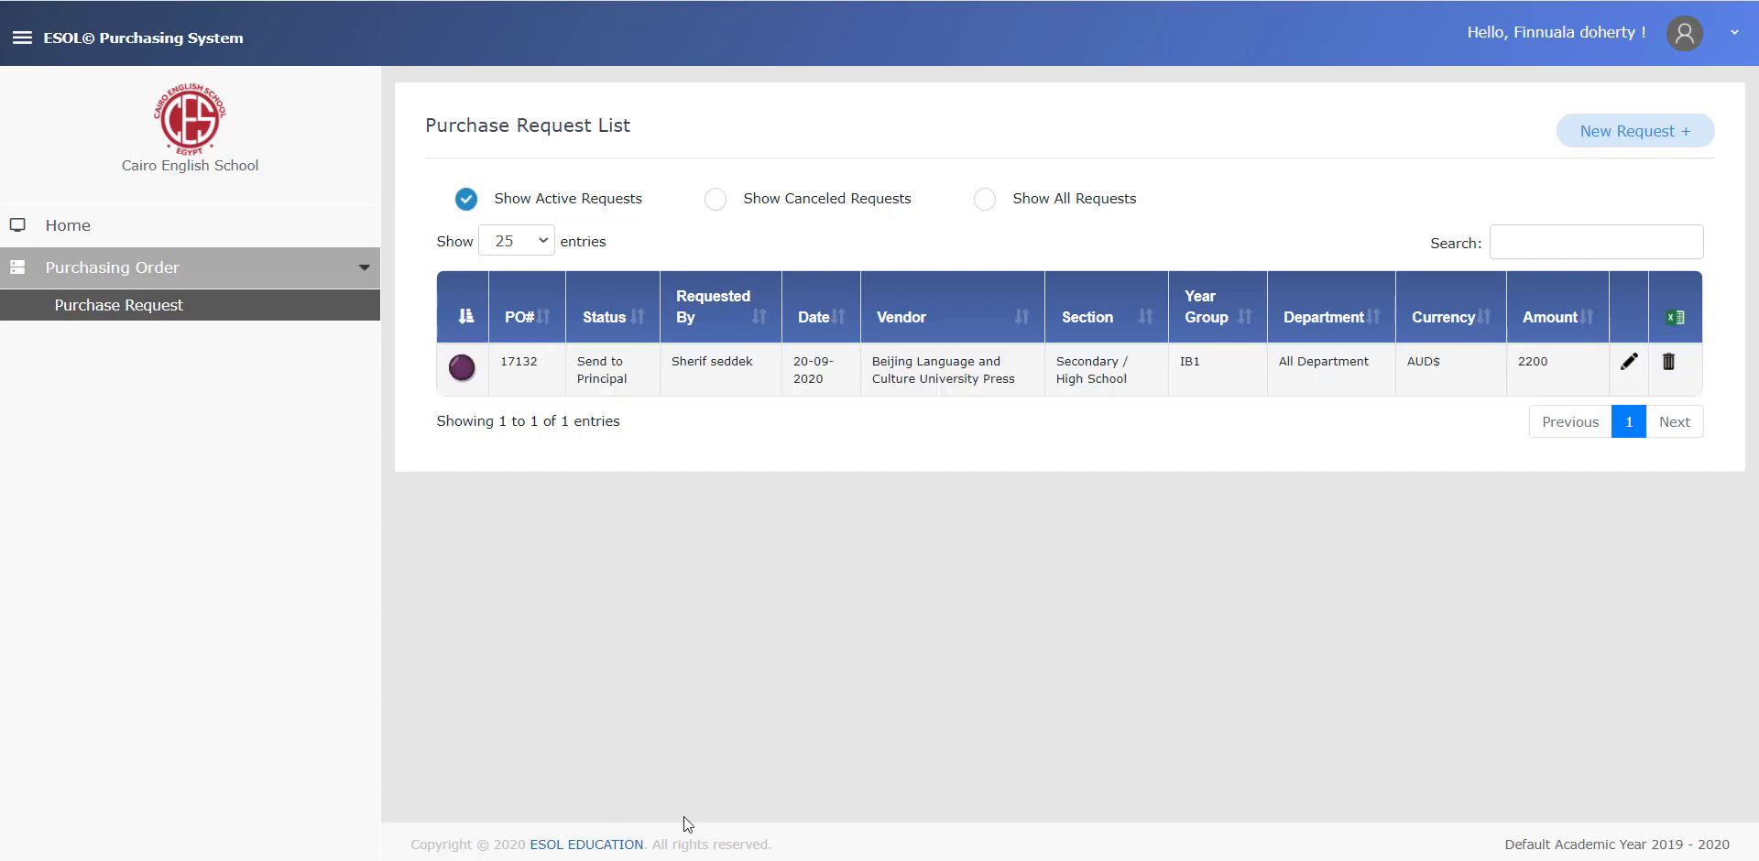
Switch to the Principal's window, reload the purchase request list, and open the order sent for approval.
{"action": "left_click", "coordinate": [725, 775]}
{"action": "left_click", "coordinate": [146, 305]}
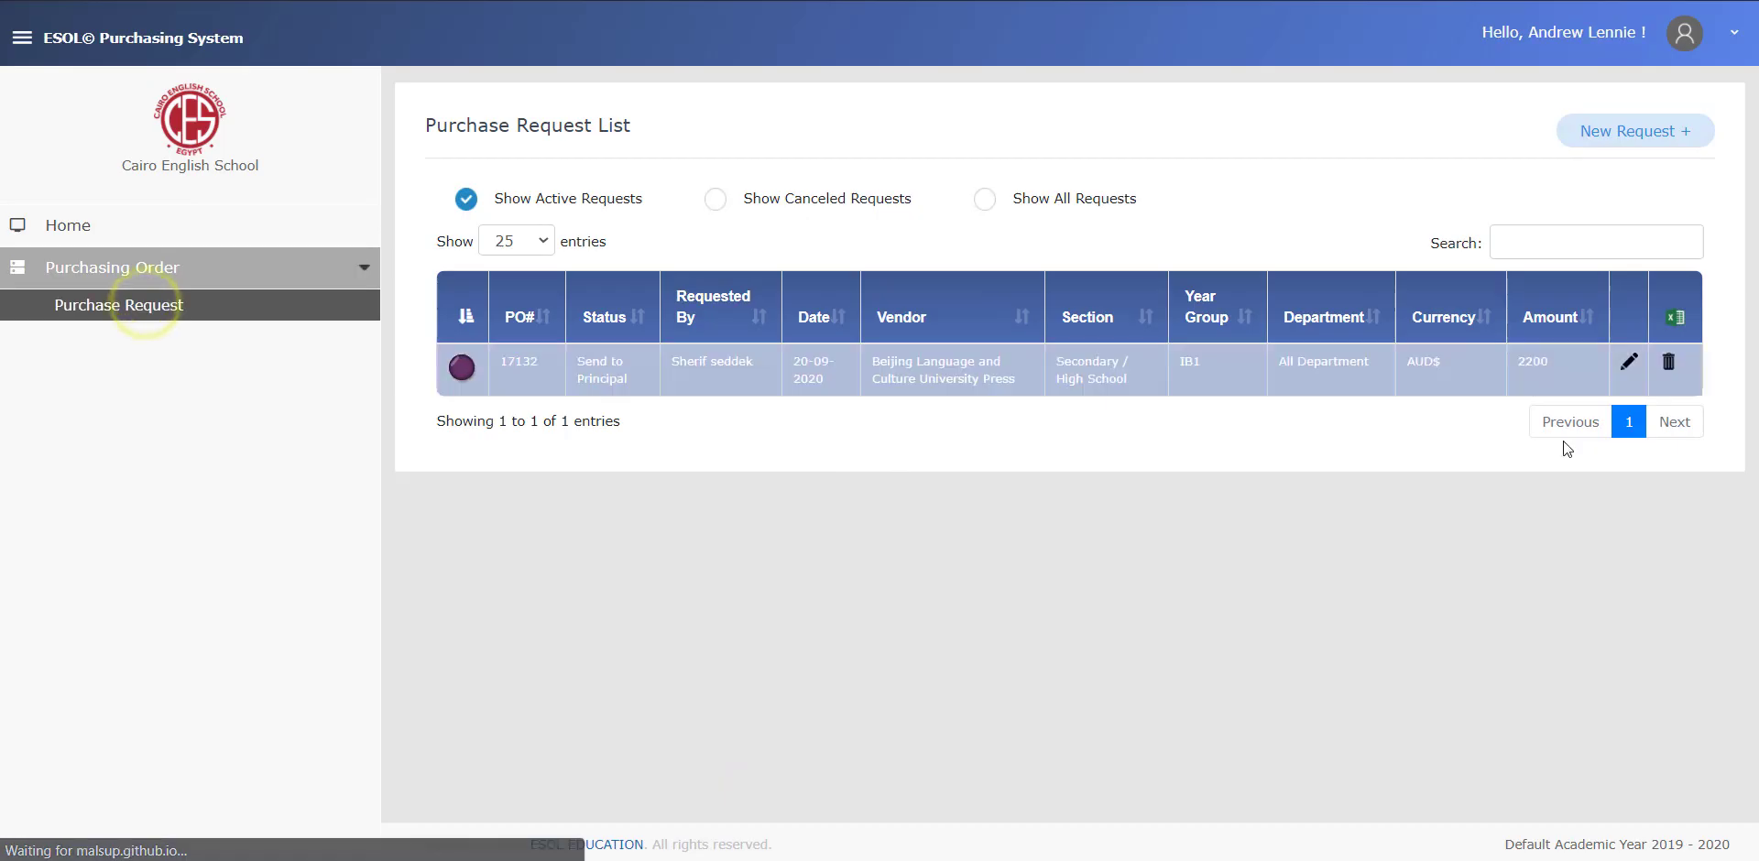
{"action": "left_click", "coordinate": [1624, 367]}
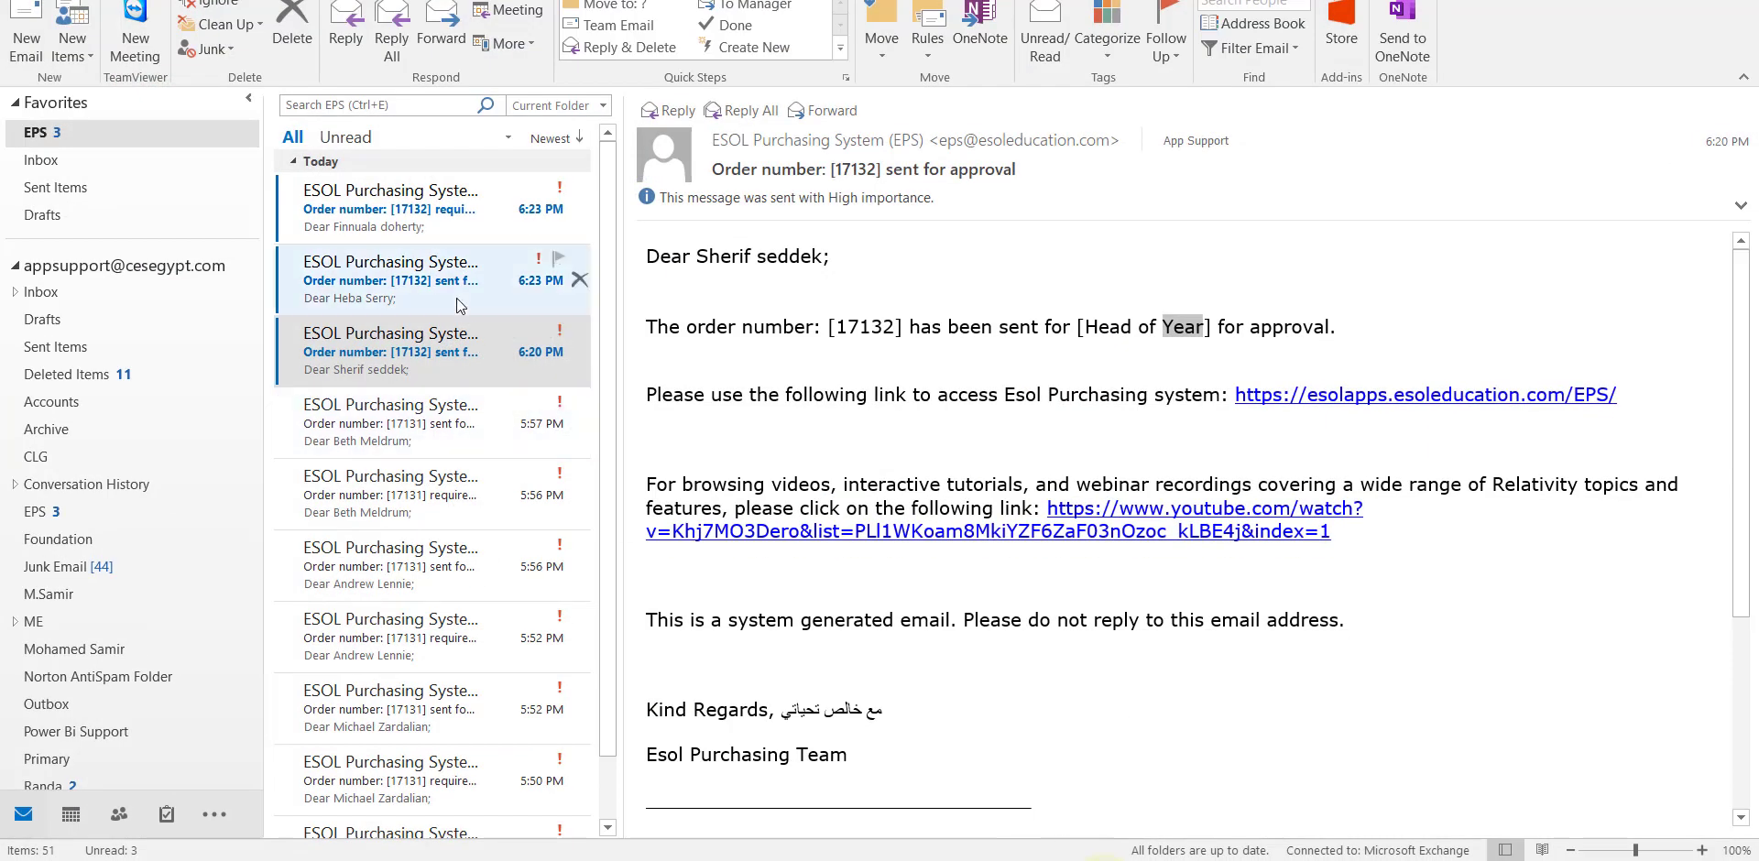
In Outlook, read the notification emails about the order being sent to the Deputy Head and Principal and the Principal's approval request.
{"action": "left_click", "coordinate": [438, 344]}
{"action": "left_click", "coordinate": [461, 286]}
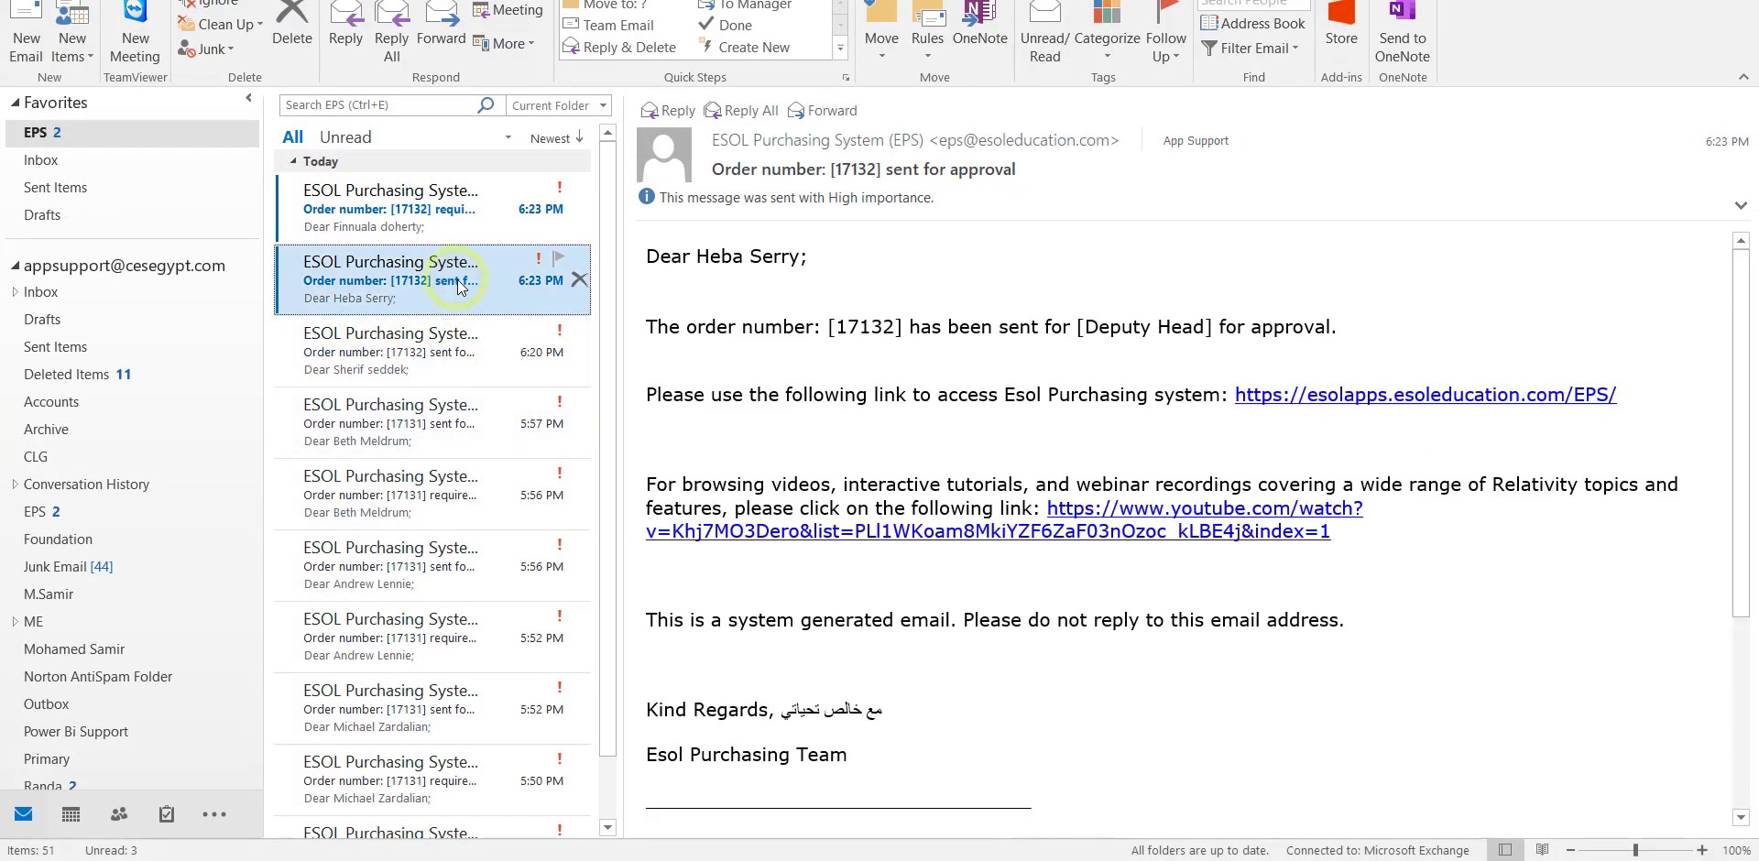
{"action": "left_click", "coordinate": [458, 280]}
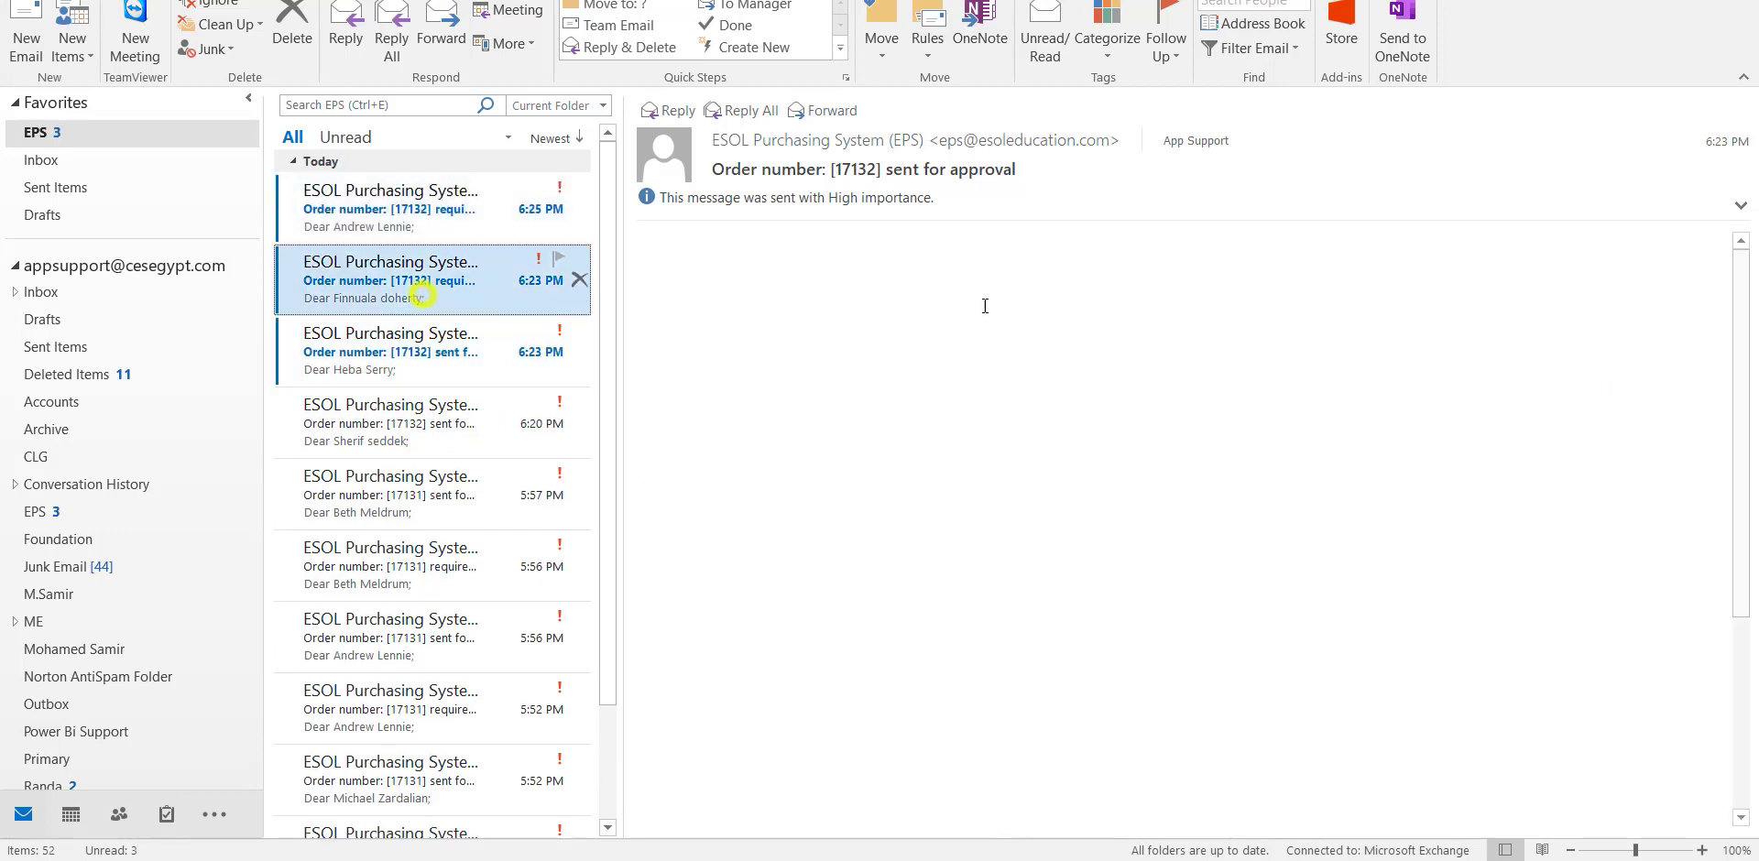
{"action": "left_click", "coordinate": [416, 293]}
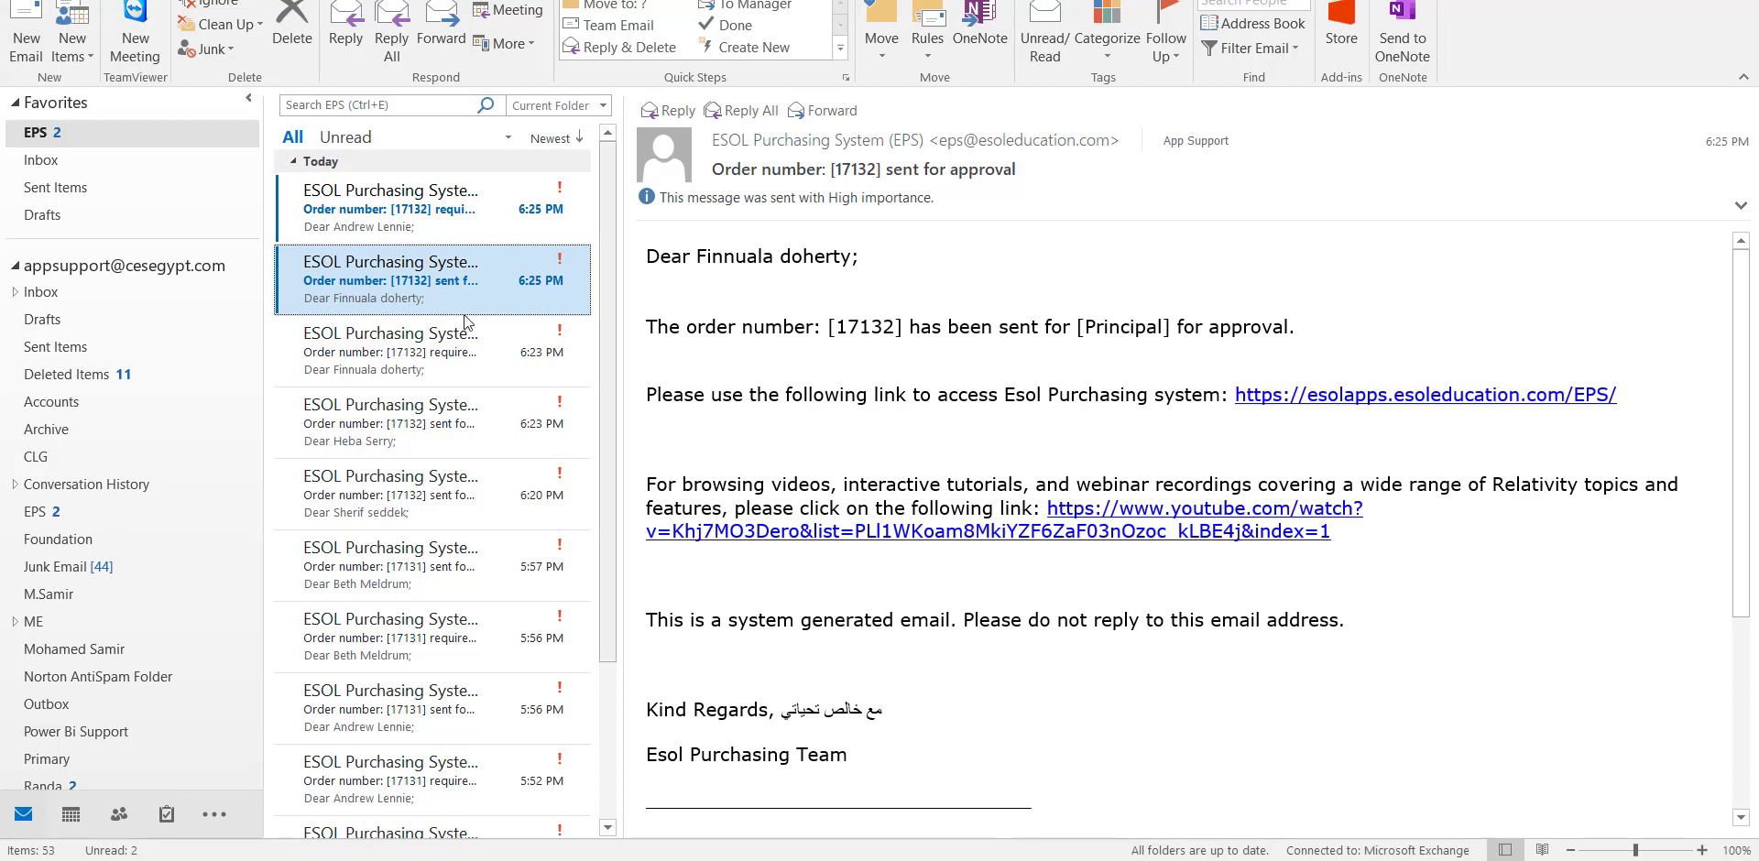
{"action": "left_click", "coordinate": [443, 210]}
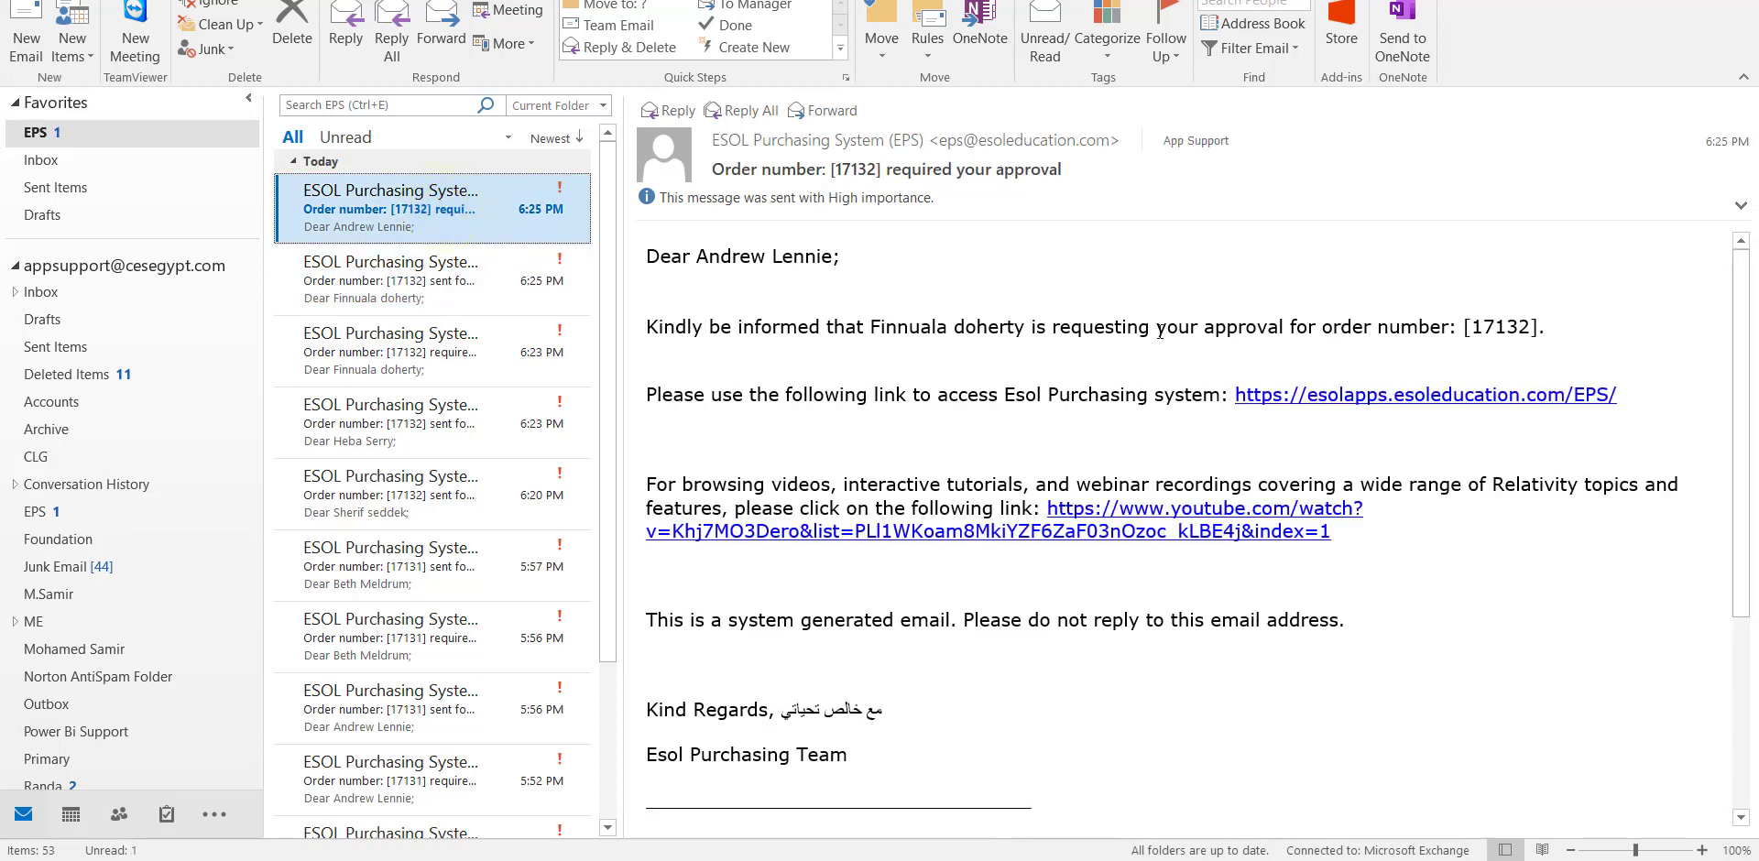
{"action": "left_click", "coordinate": [471, 266]}
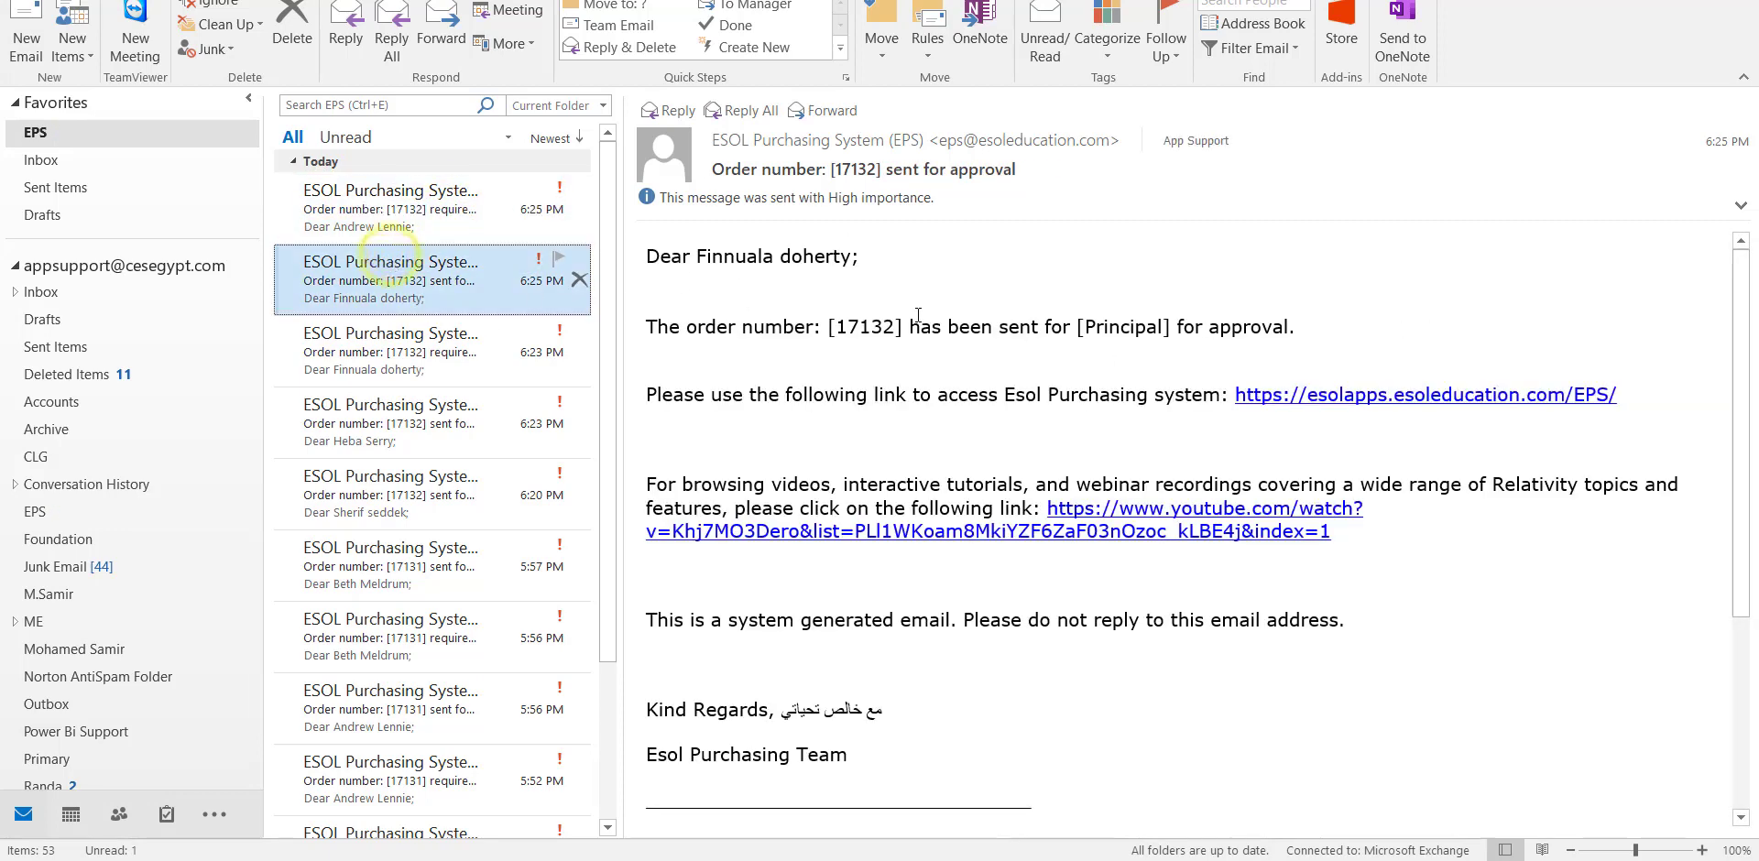
{"action": "double_click", "coordinate": [714, 257]}
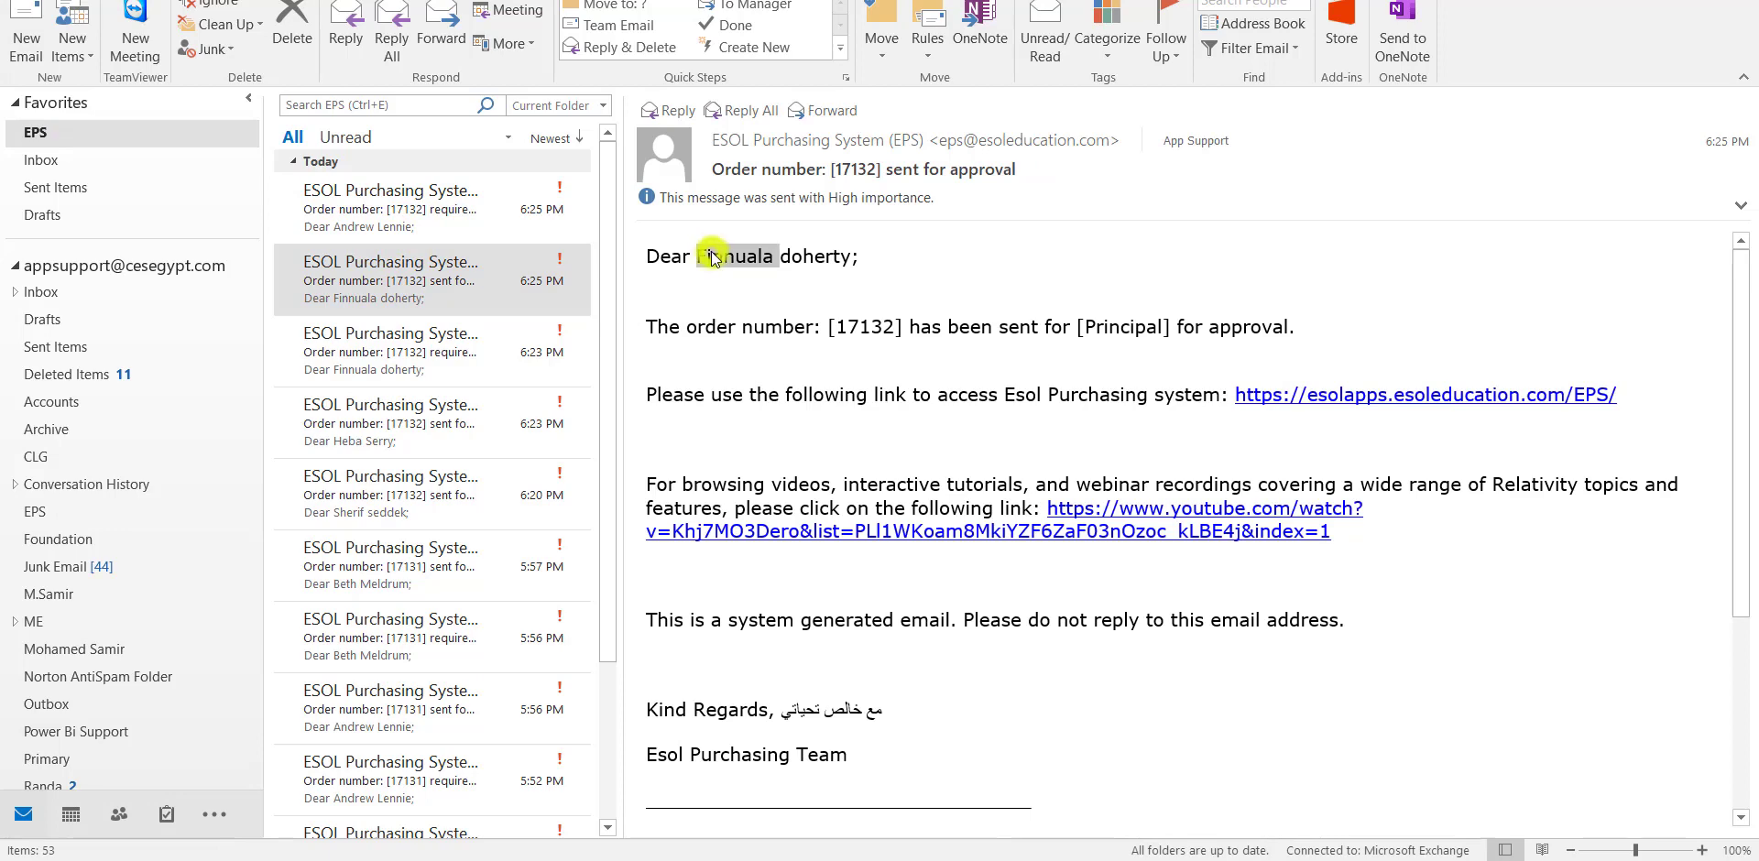
{"action": "left_click", "coordinate": [1184, 328]}
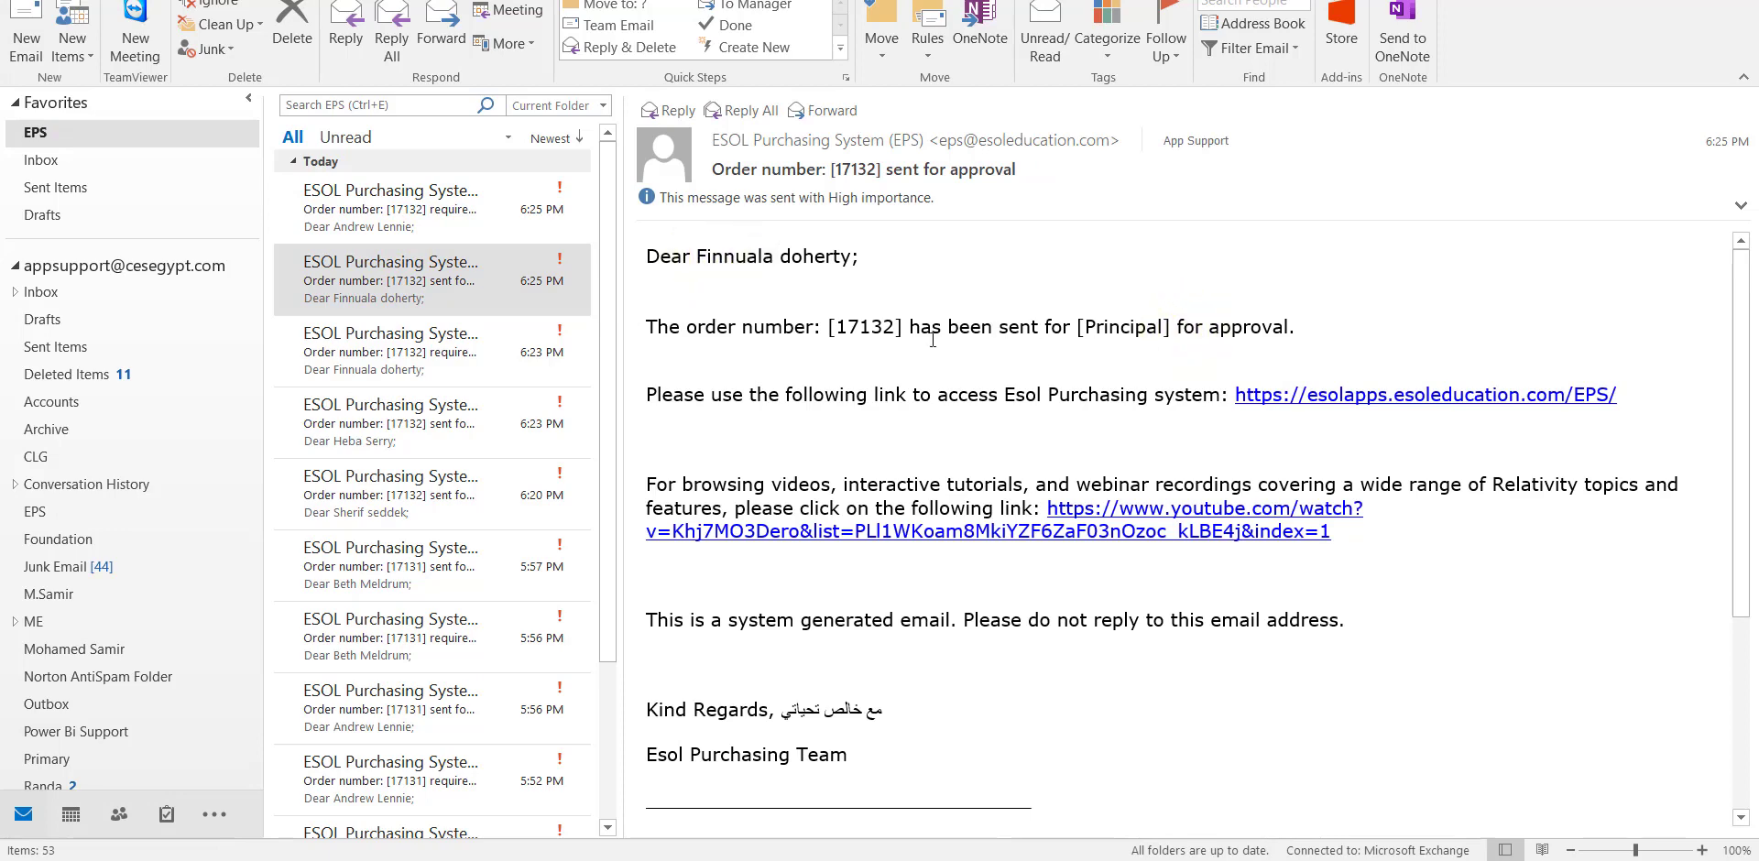
{"action": "left_click", "coordinate": [383, 225]}
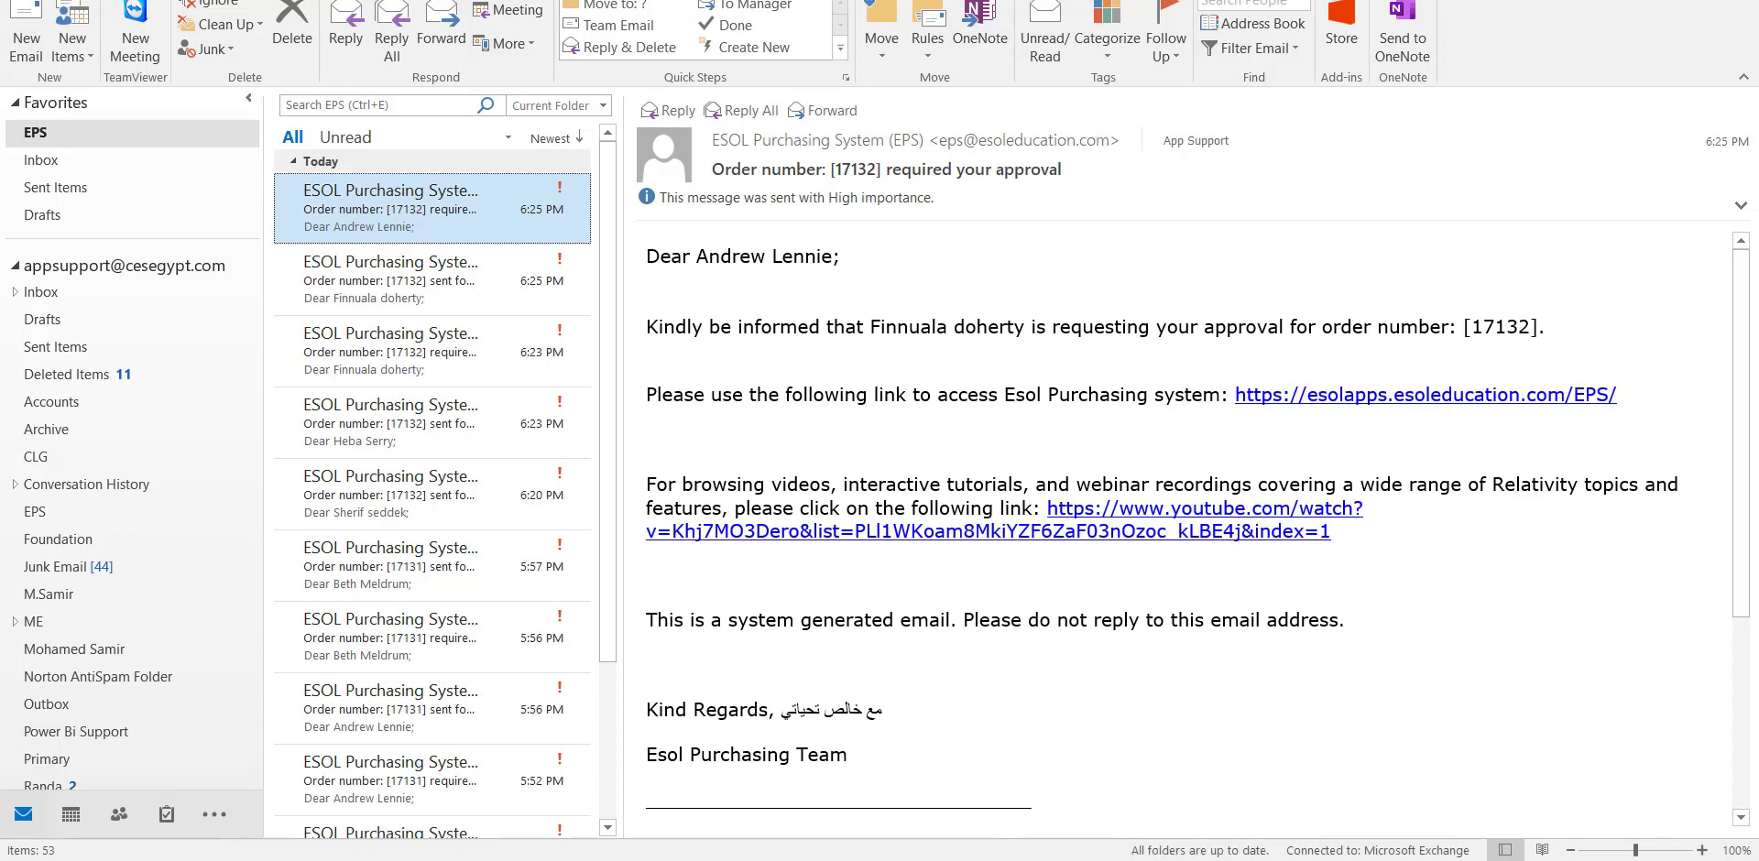
Return to the Principal's open order, set the second item's quantity to 20, and save the item detail.
{"action": "left_click", "coordinate": [694, 800]}
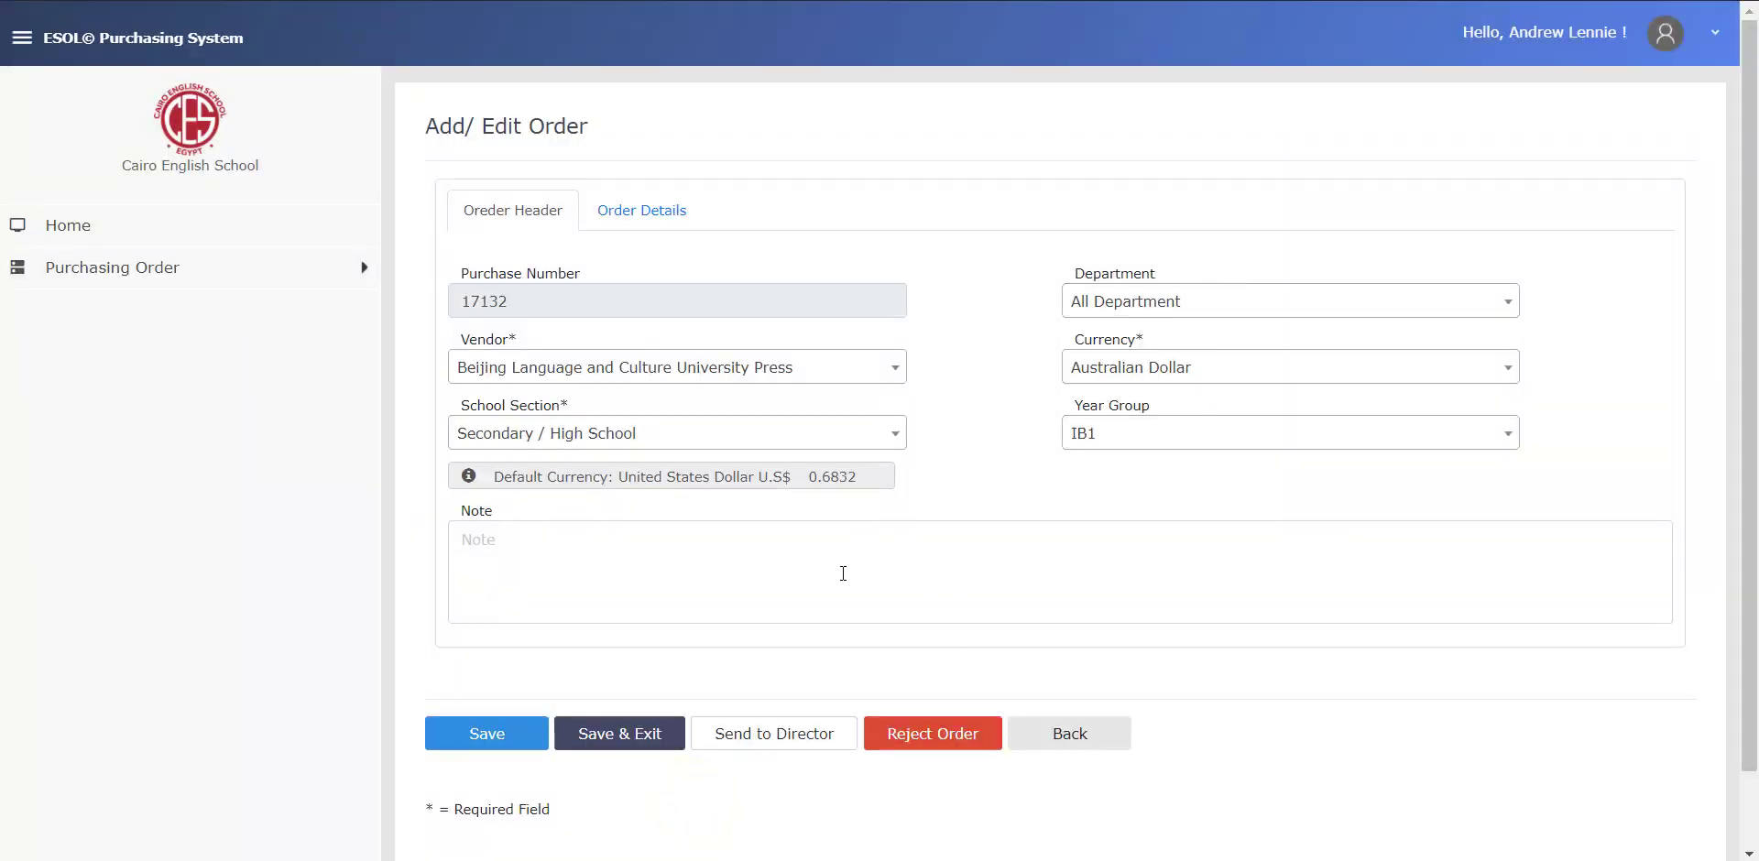
{"action": "left_click", "coordinate": [641, 210]}
{"action": "scroll", "coordinate": [628, 217], "scroll_direction": "down", "scroll_amount": 5}
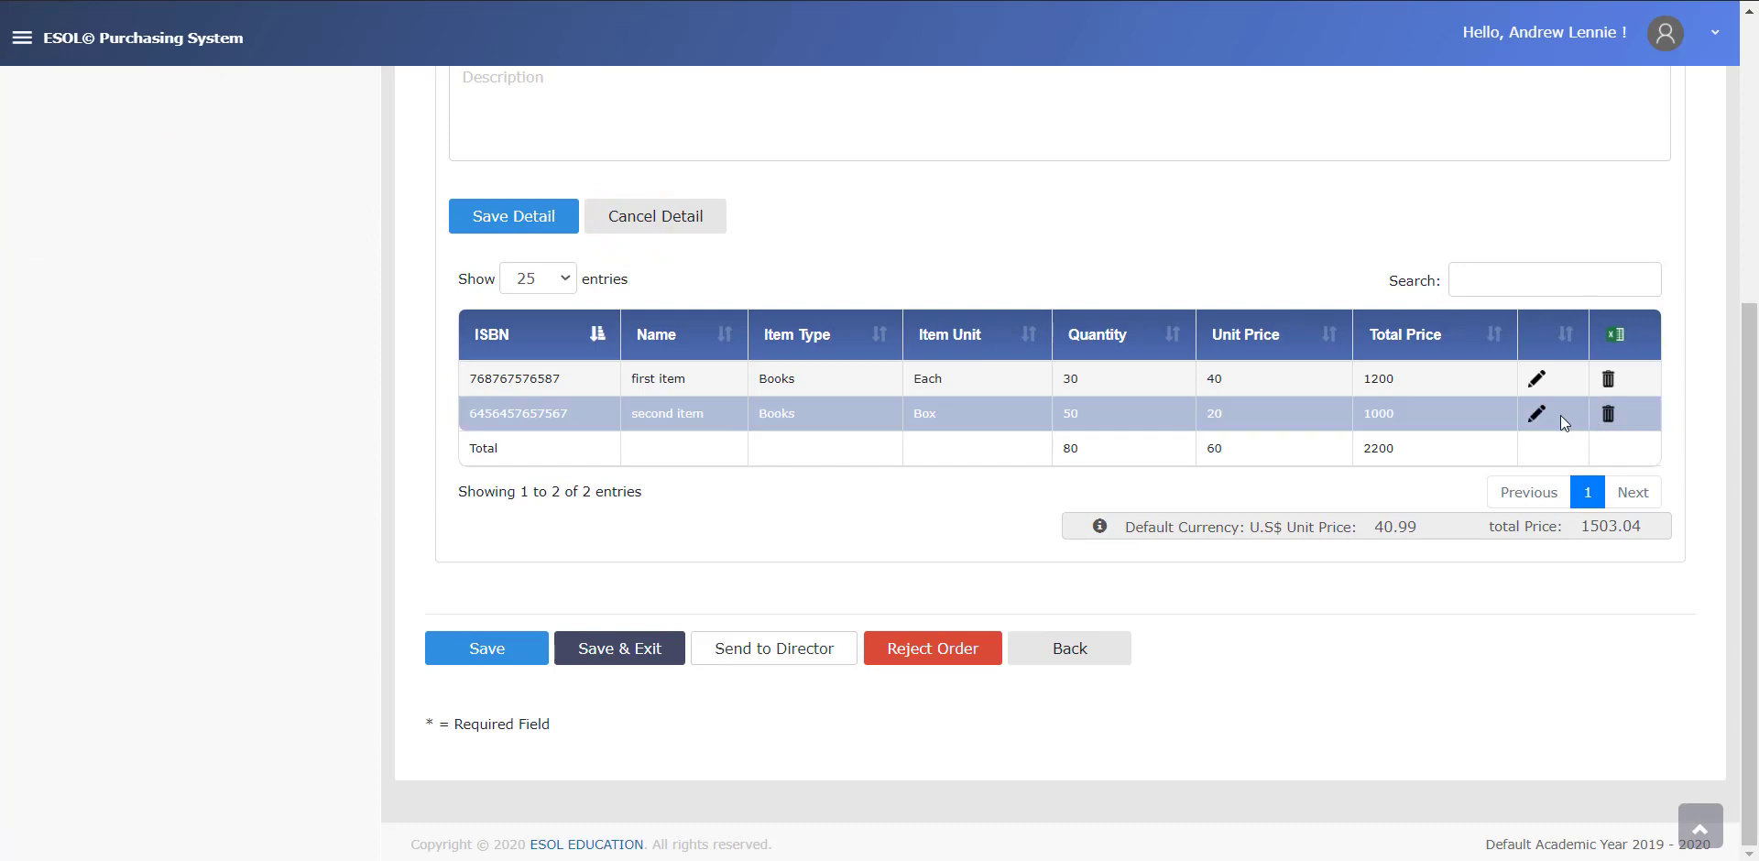
{"action": "left_click", "coordinate": [1537, 416]}
{"action": "double_click", "coordinate": [493, 468]}
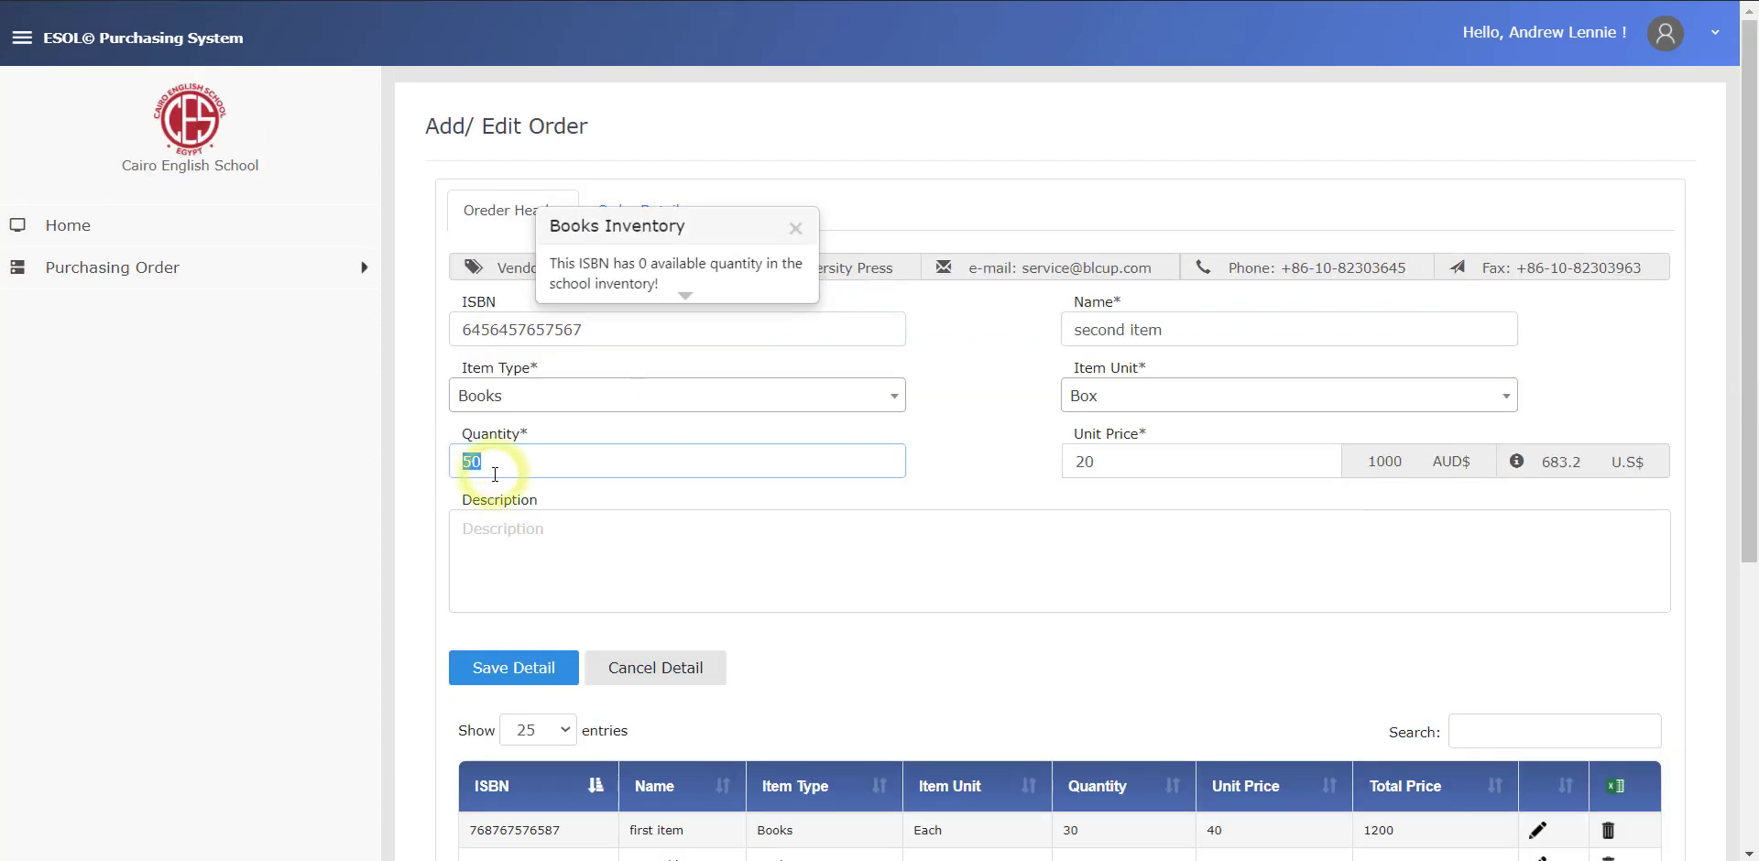
{"action": "type", "text": "20"}
{"action": "left_click", "coordinate": [533, 674]}
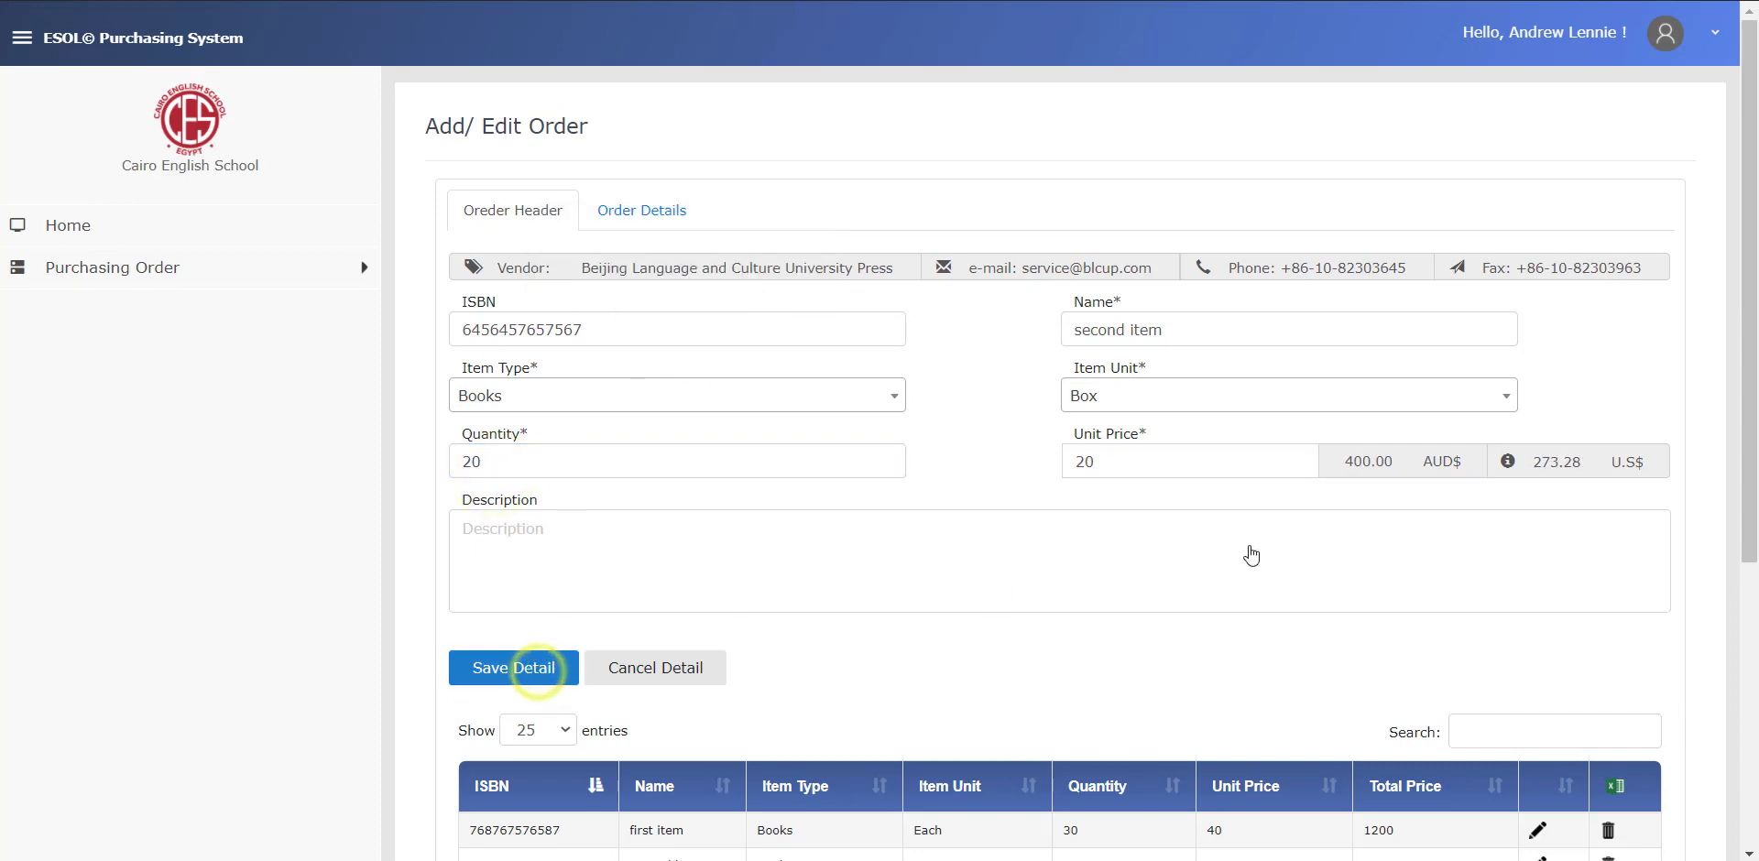
Send the revised order from the Principal to the Director for approval.
{"action": "scroll", "coordinate": [1257, 555], "scroll_direction": "down", "scroll_amount": 5}
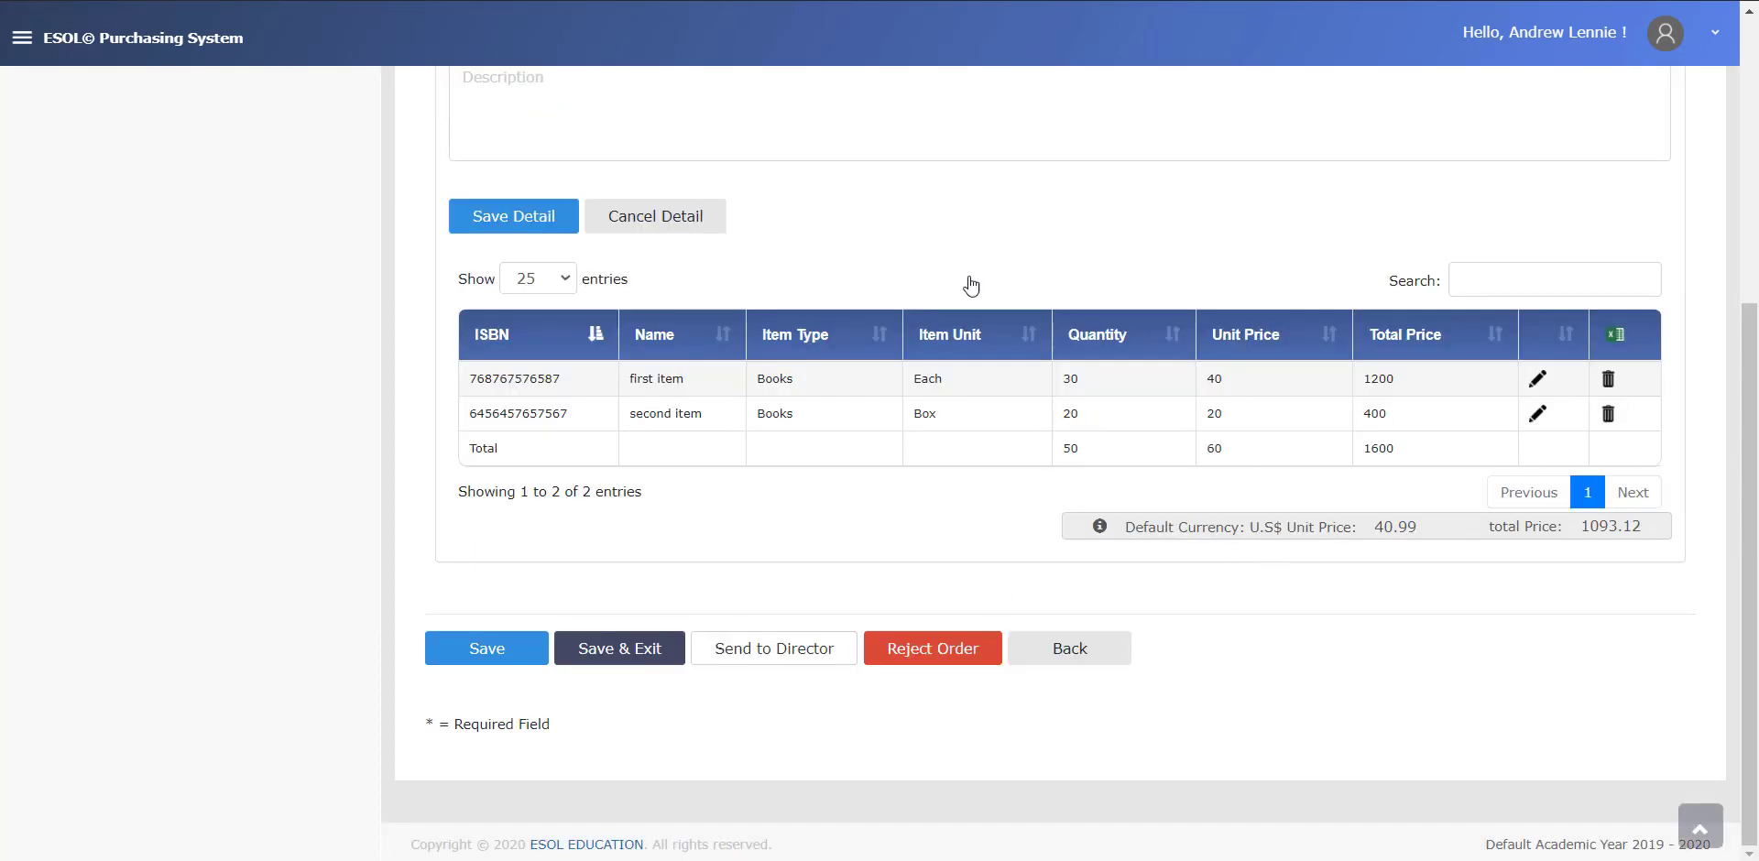
{"action": "left_click", "coordinate": [820, 650]}
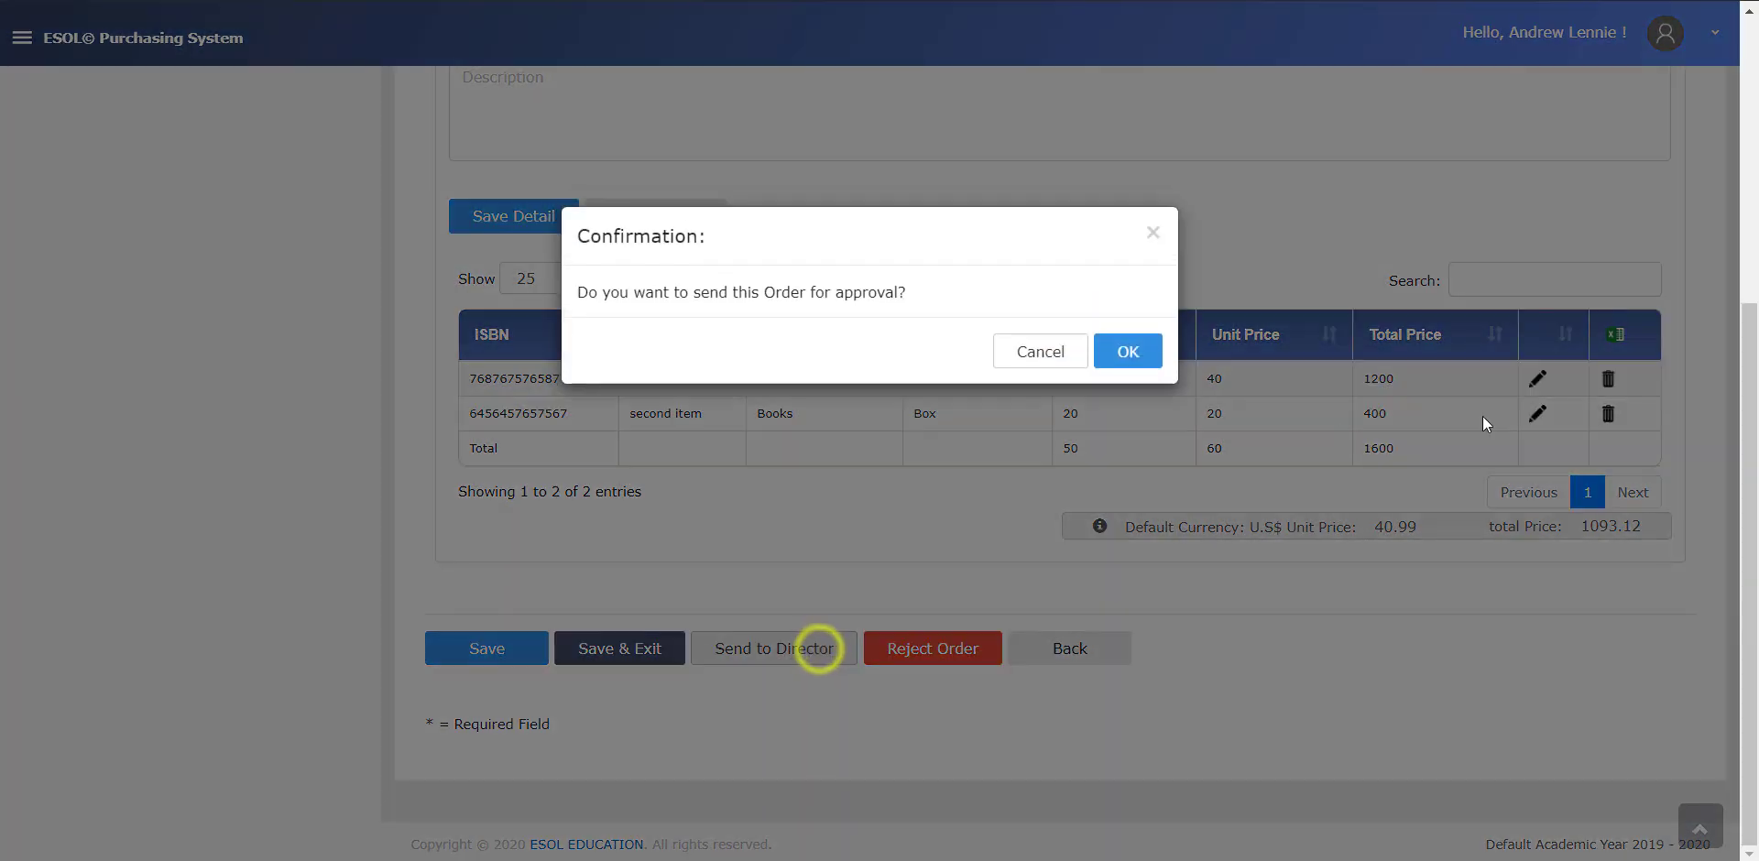
{"action": "left_click", "coordinate": [1129, 354]}
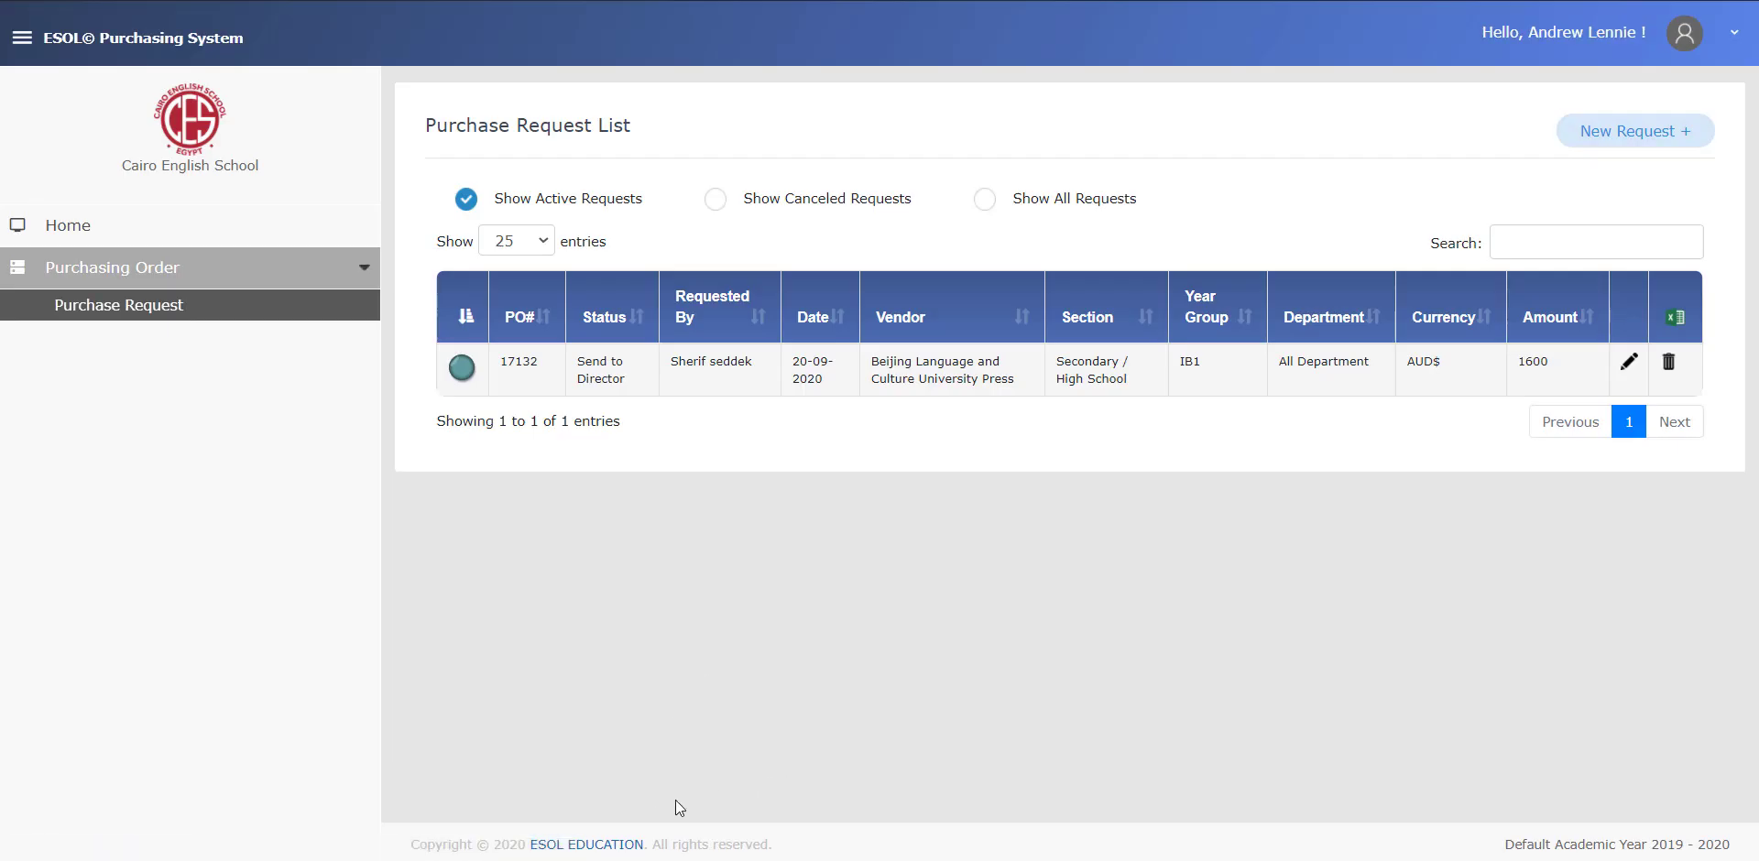
{"action": "left_click", "coordinate": [503, 790]}
{"action": "left_click", "coordinate": [1684, 34]}
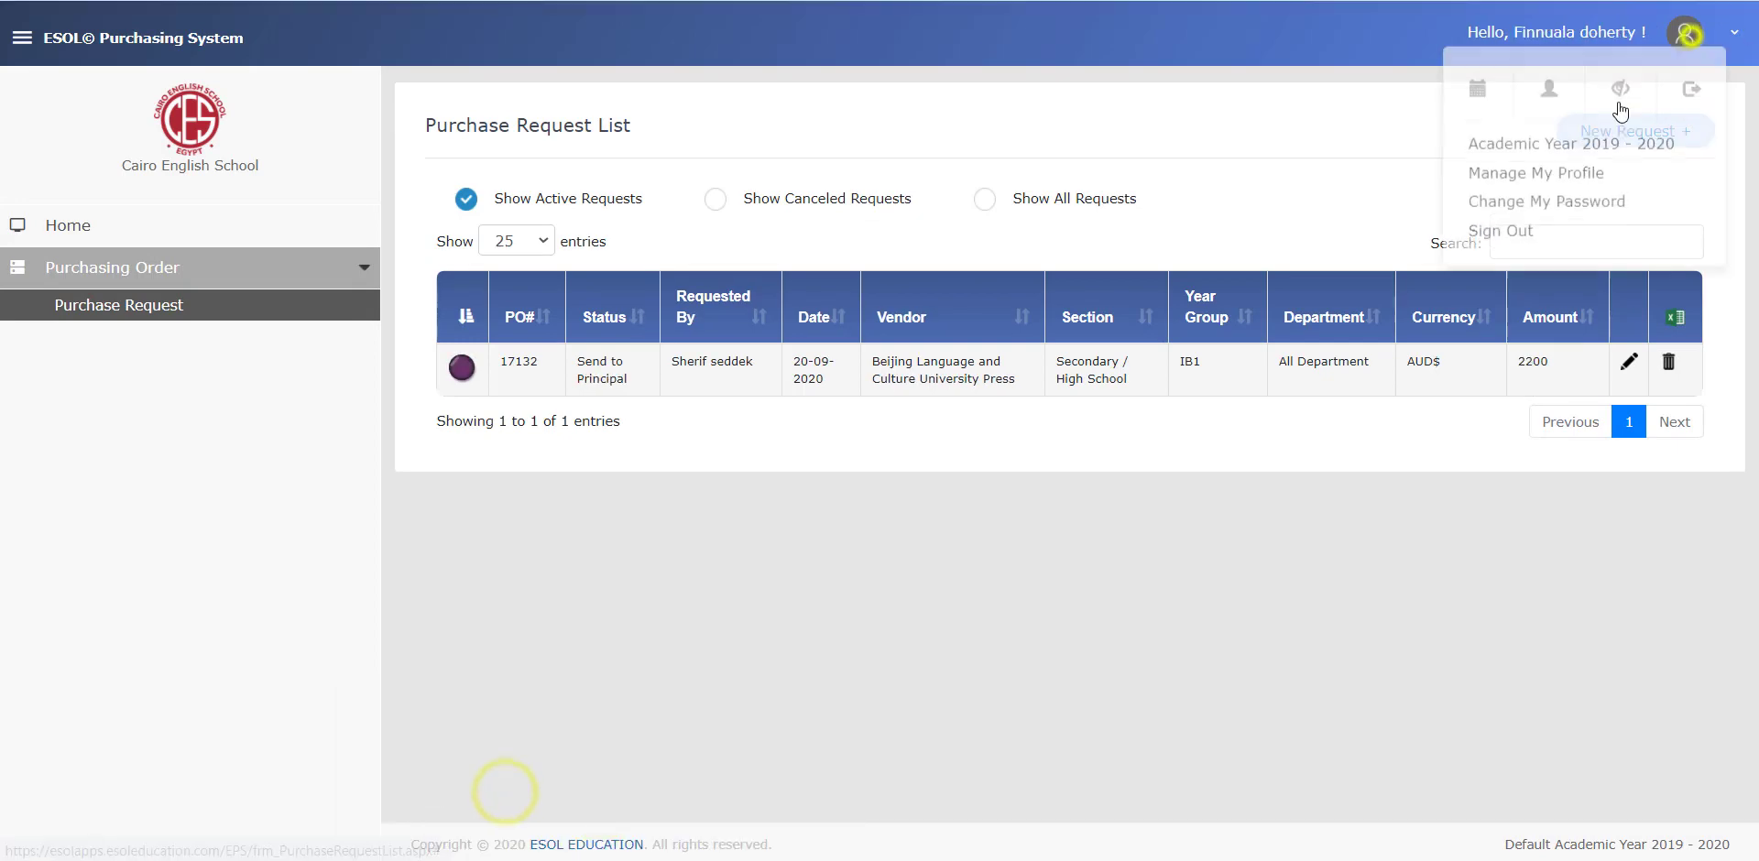
{"action": "left_click", "coordinate": [1523, 245]}
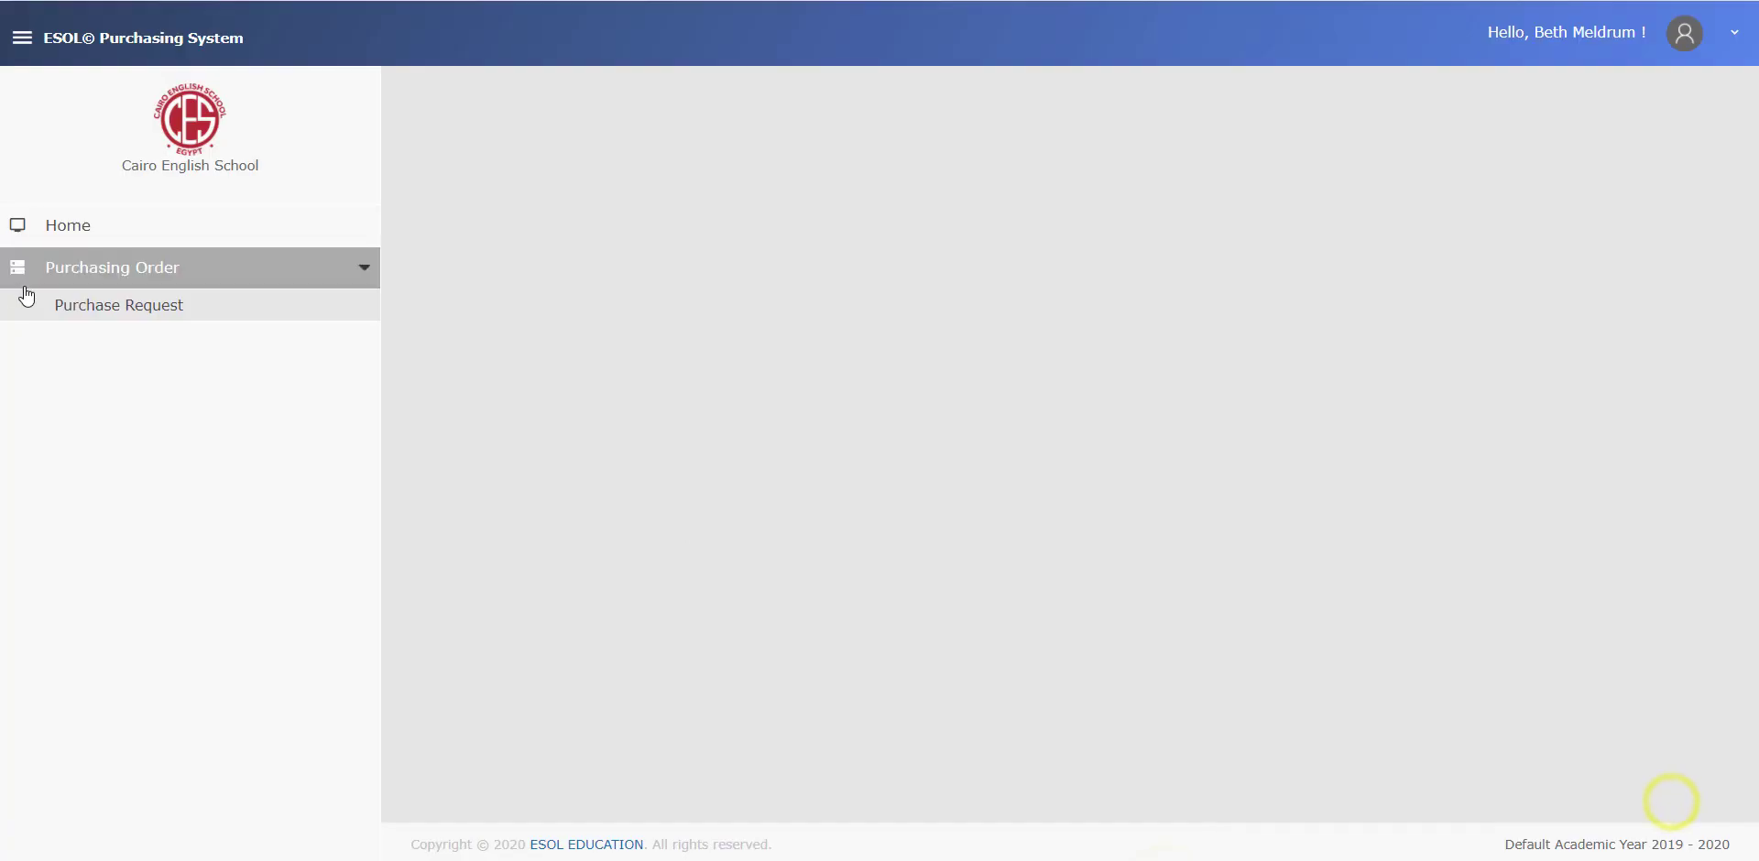
{"action": "left_click", "coordinate": [30, 305]}
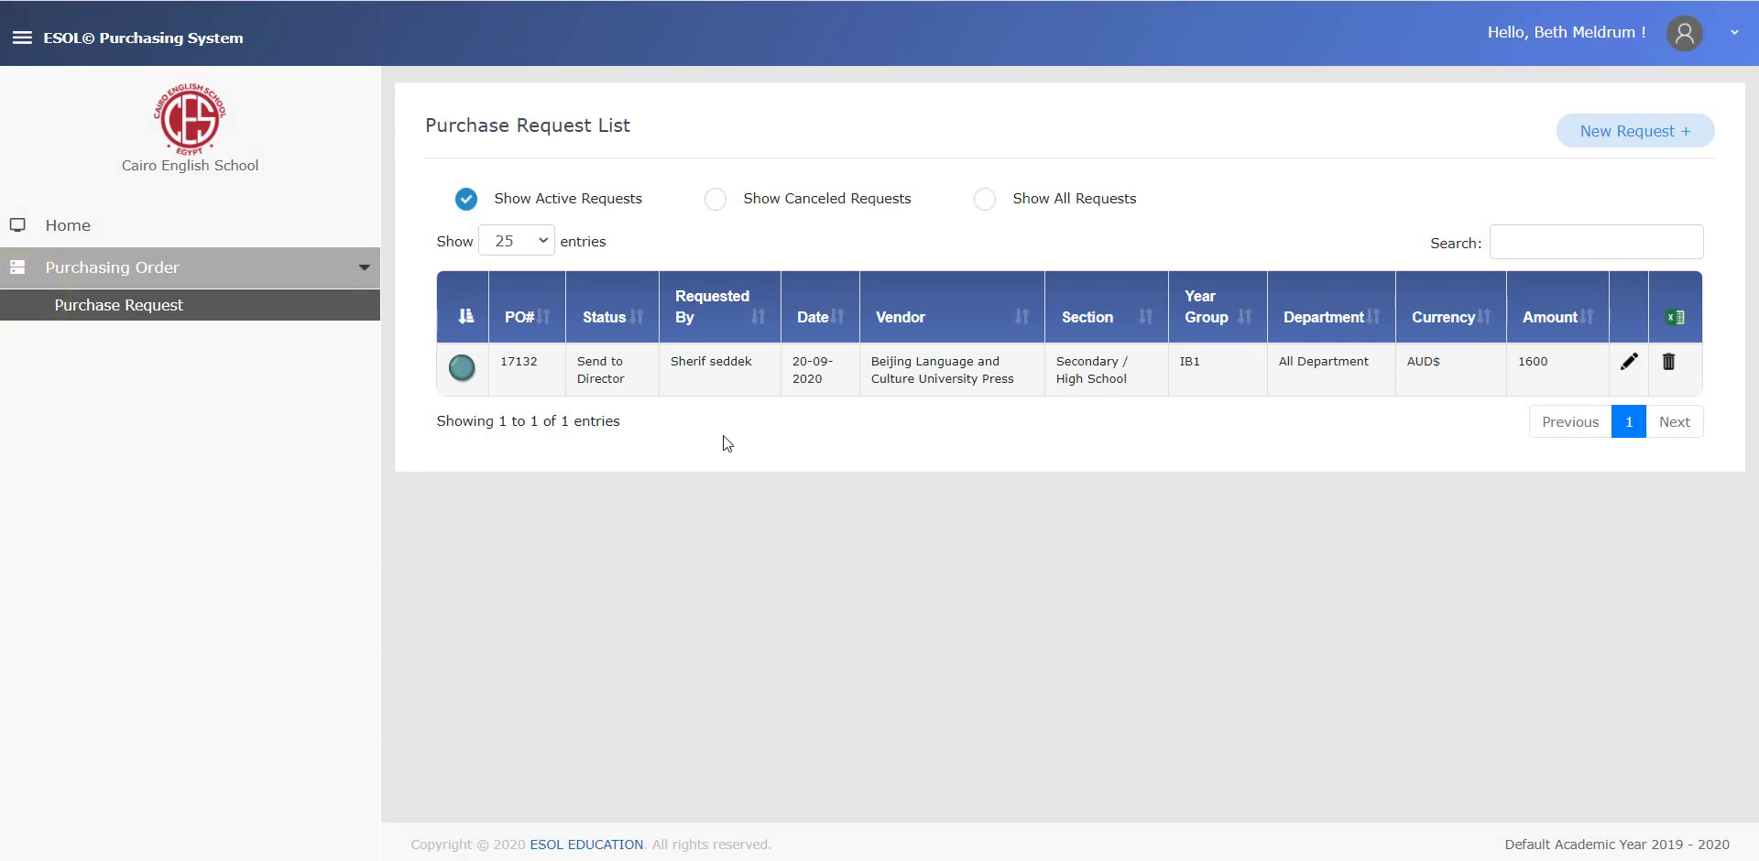
Open purchase request 17132 in the Director's session and delete the second item from its order details.
{"action": "left_click", "coordinate": [1624, 367]}
{"action": "left_click", "coordinate": [1627, 367]}
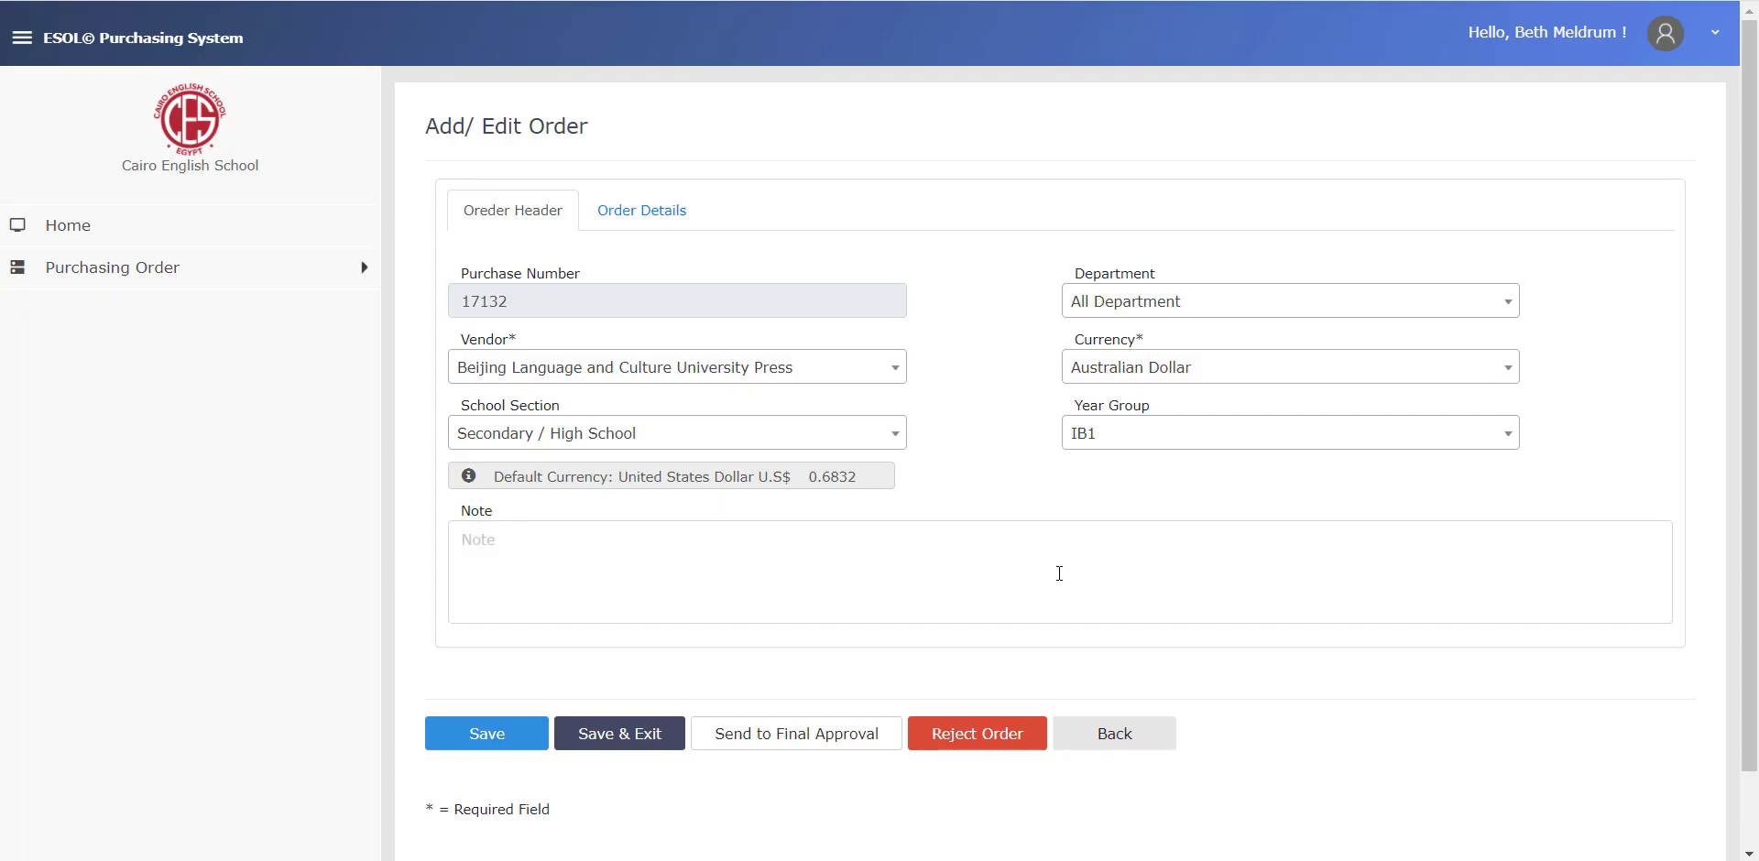
{"action": "left_click", "coordinate": [640, 209]}
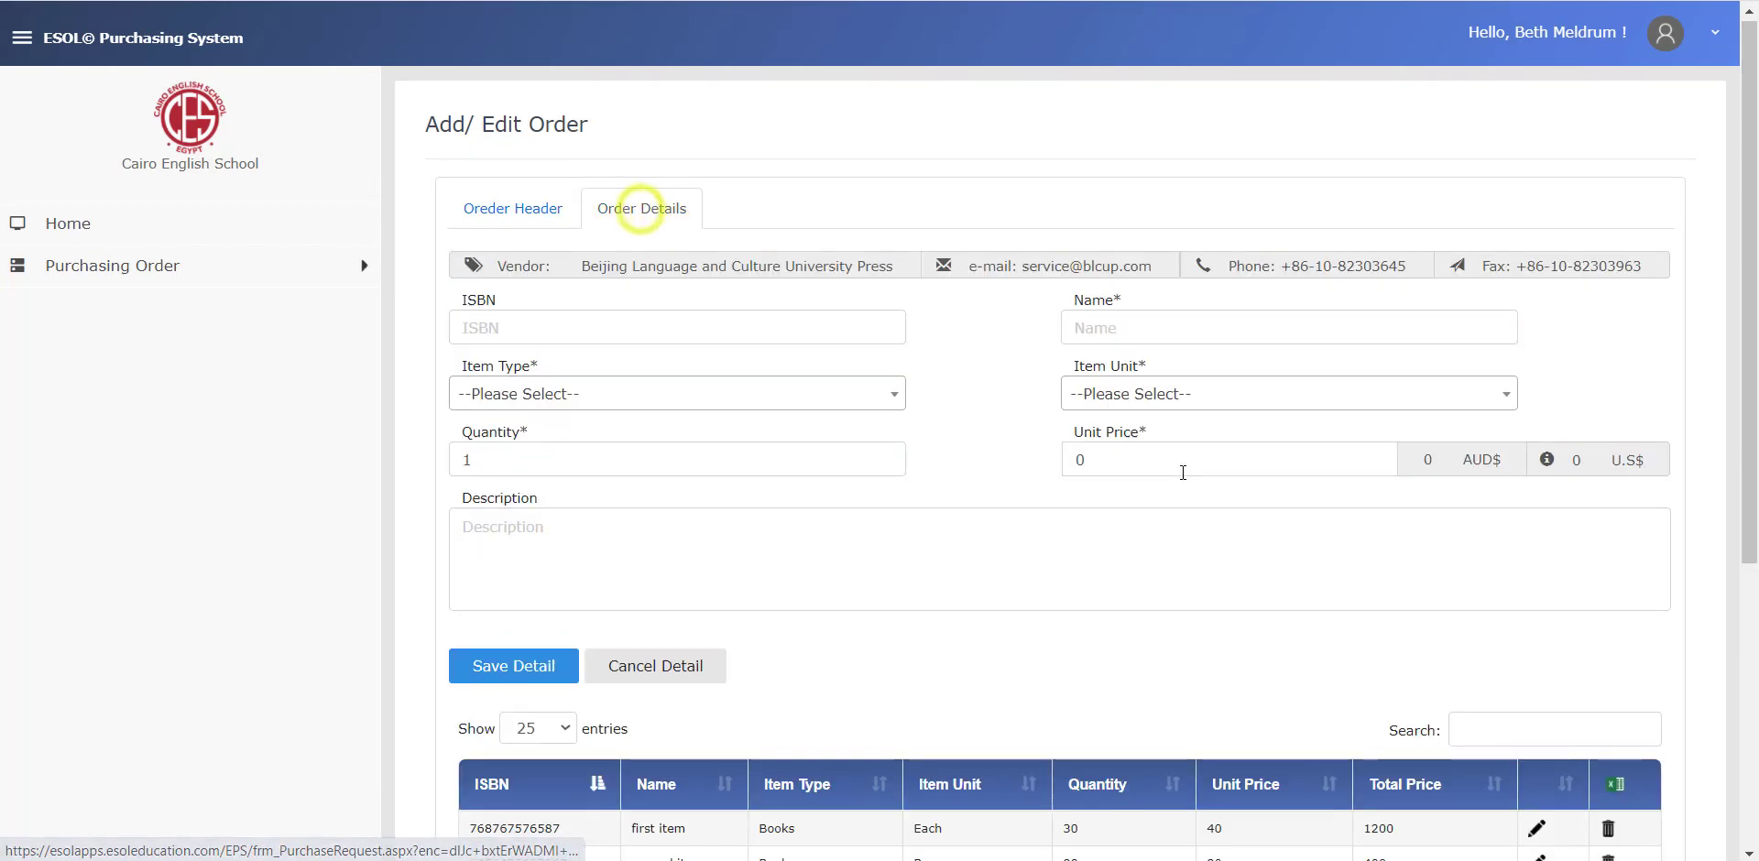
{"action": "scroll", "coordinate": [1182, 472], "scroll_direction": "down", "scroll_amount": 4}
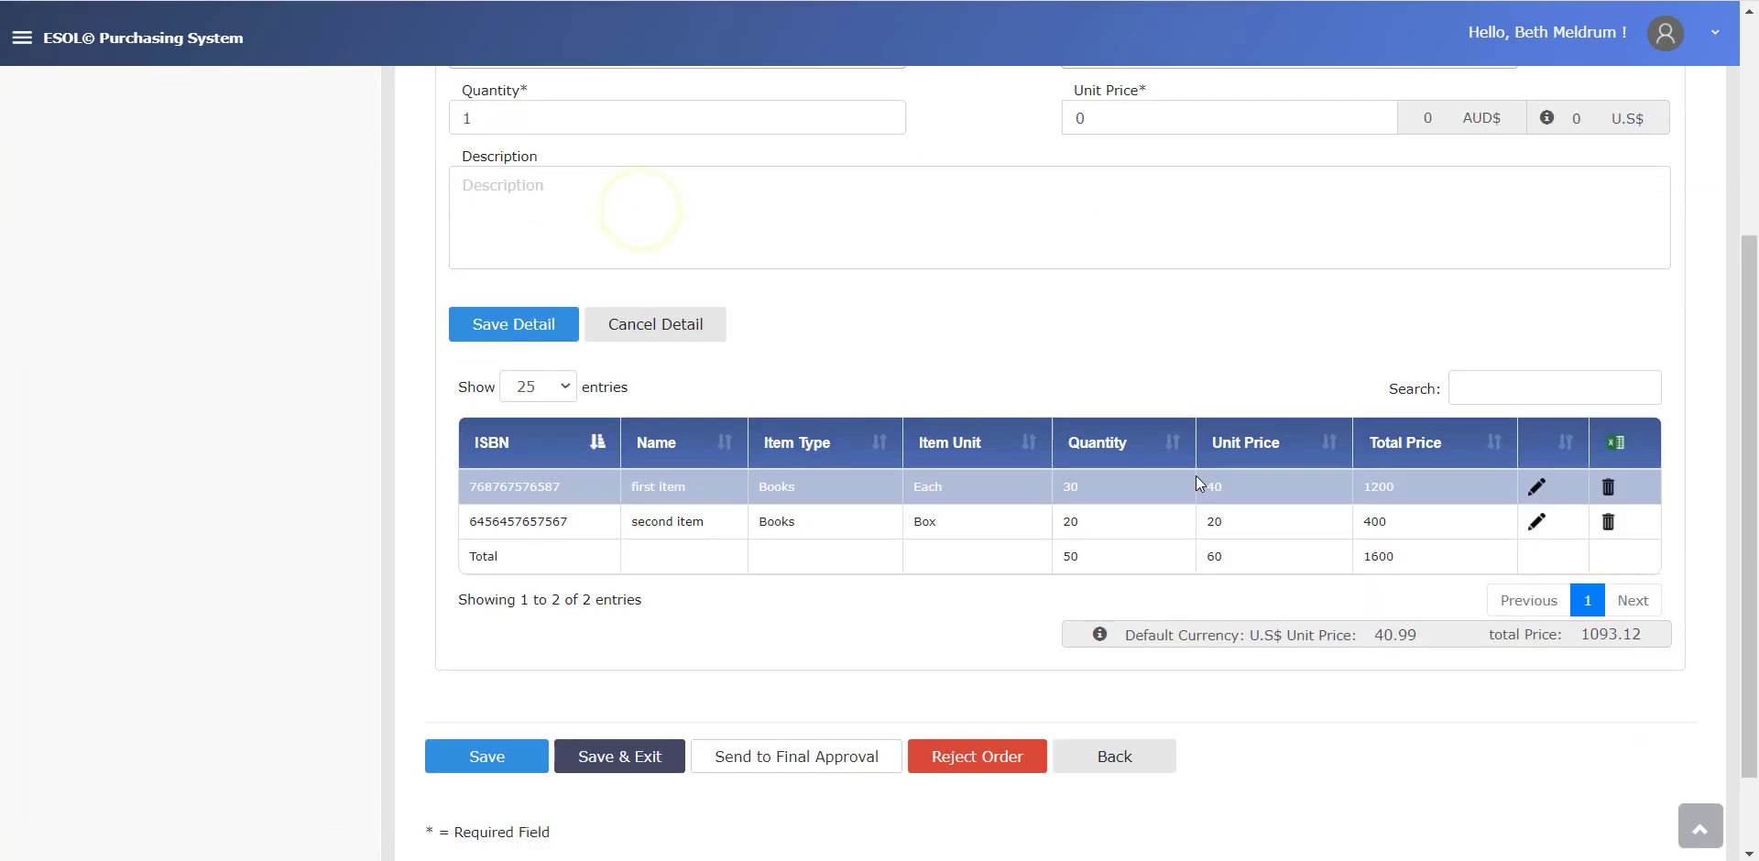
{"action": "left_click", "coordinate": [1607, 523]}
{"action": "left_click", "coordinate": [1130, 357]}
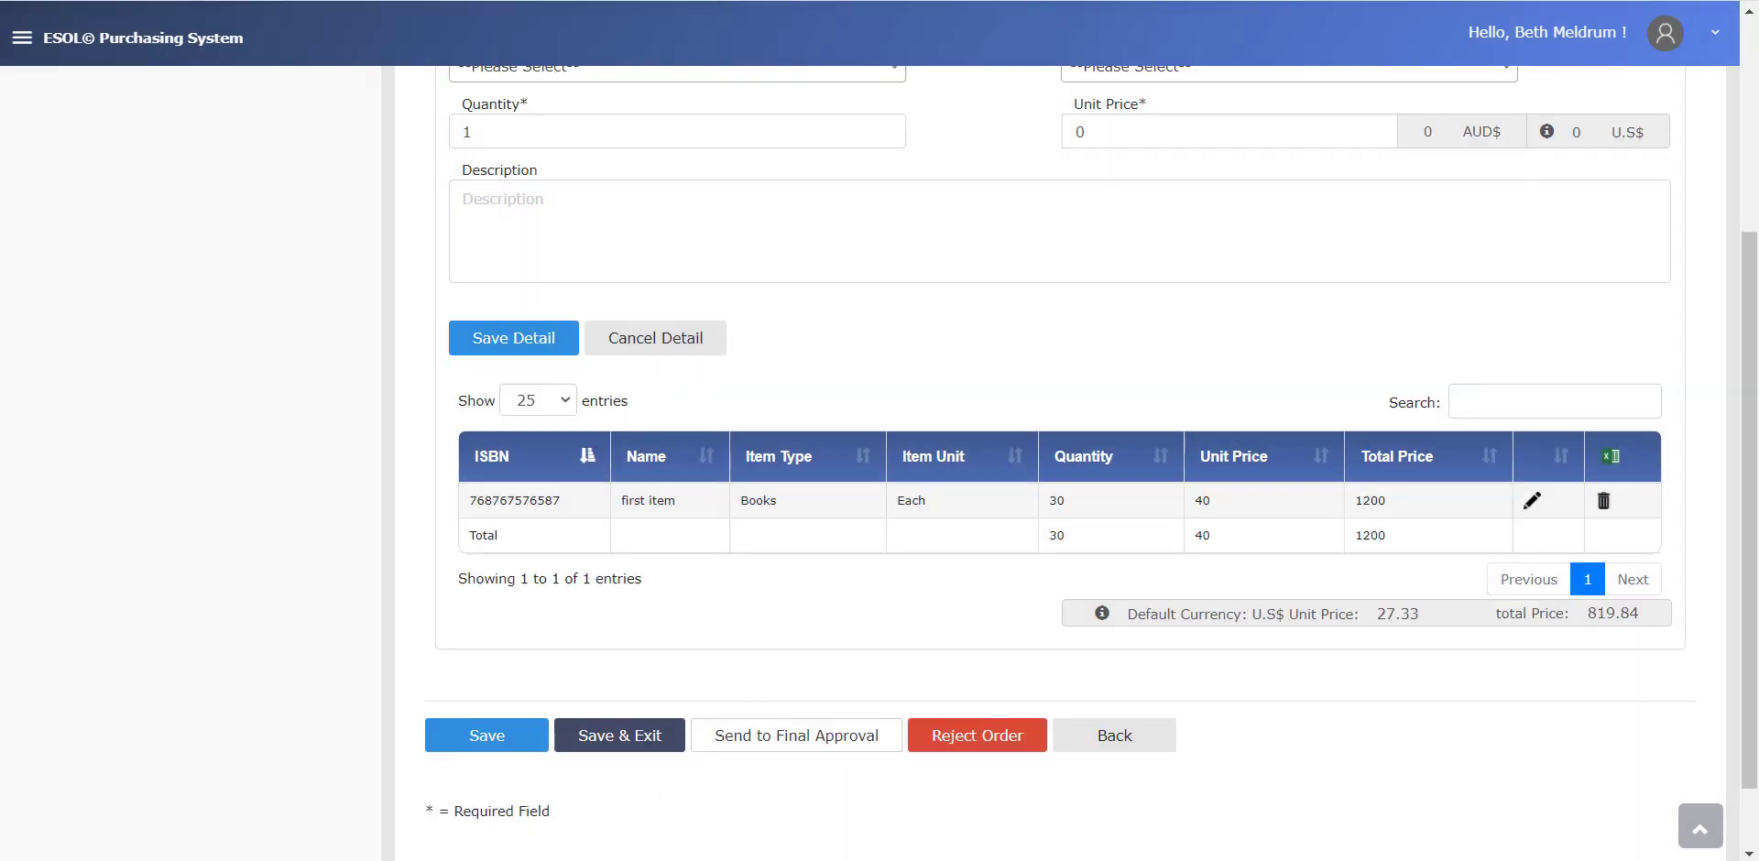
Try to open the same order from the Principal's browser window while the Director still has it open.
{"action": "left_click", "coordinate": [666, 805]}
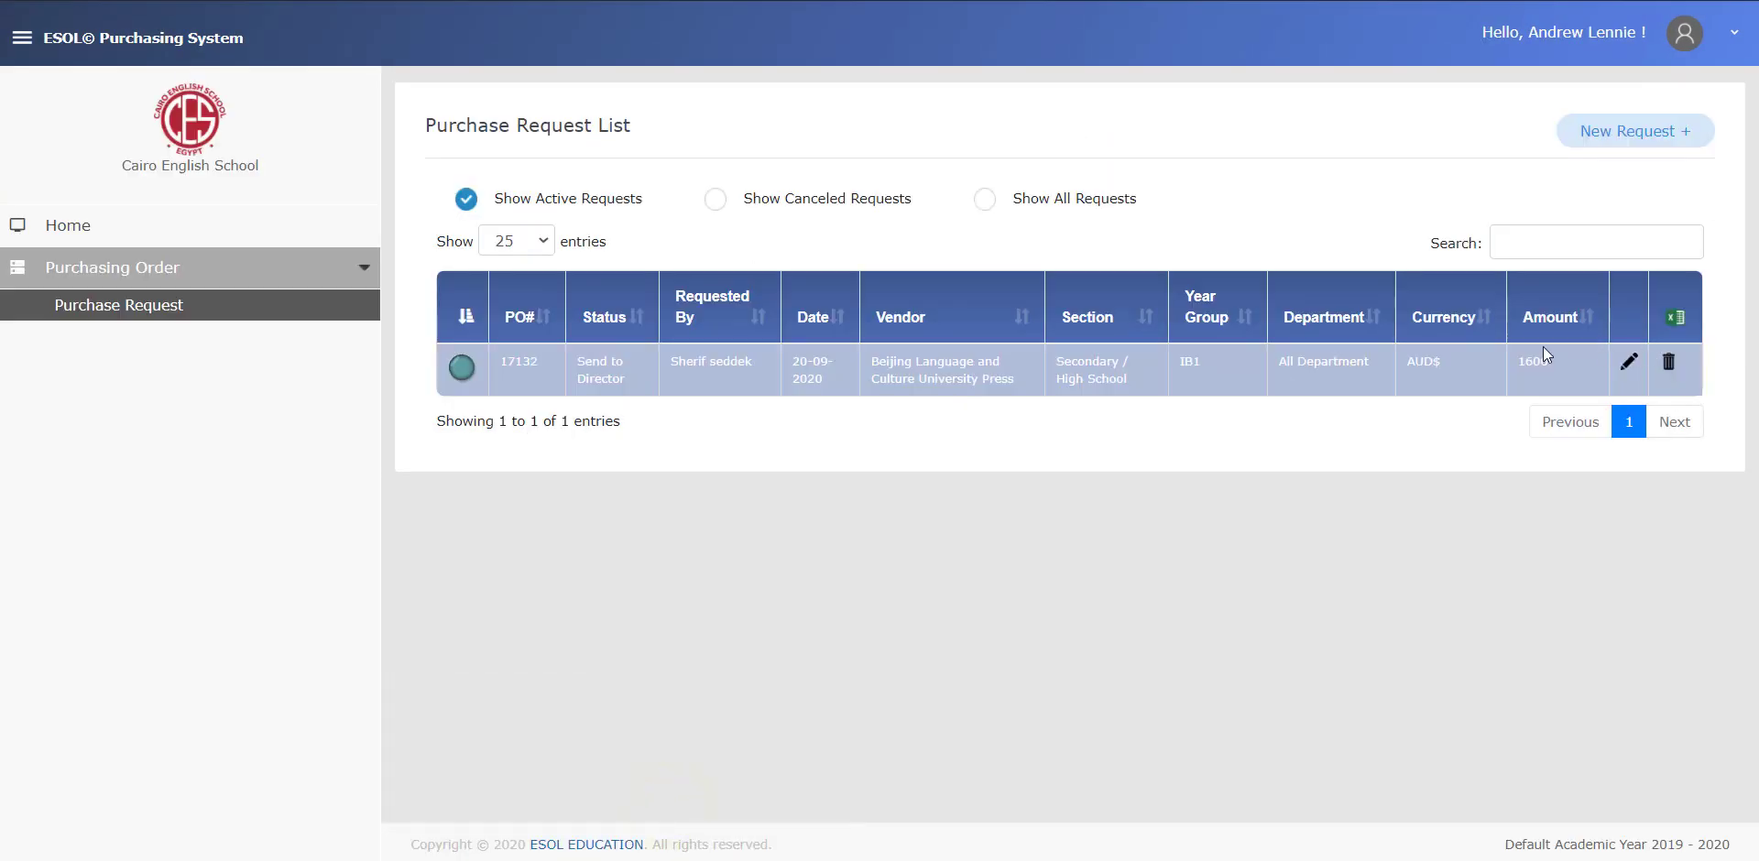
{"action": "left_click", "coordinate": [1630, 364]}
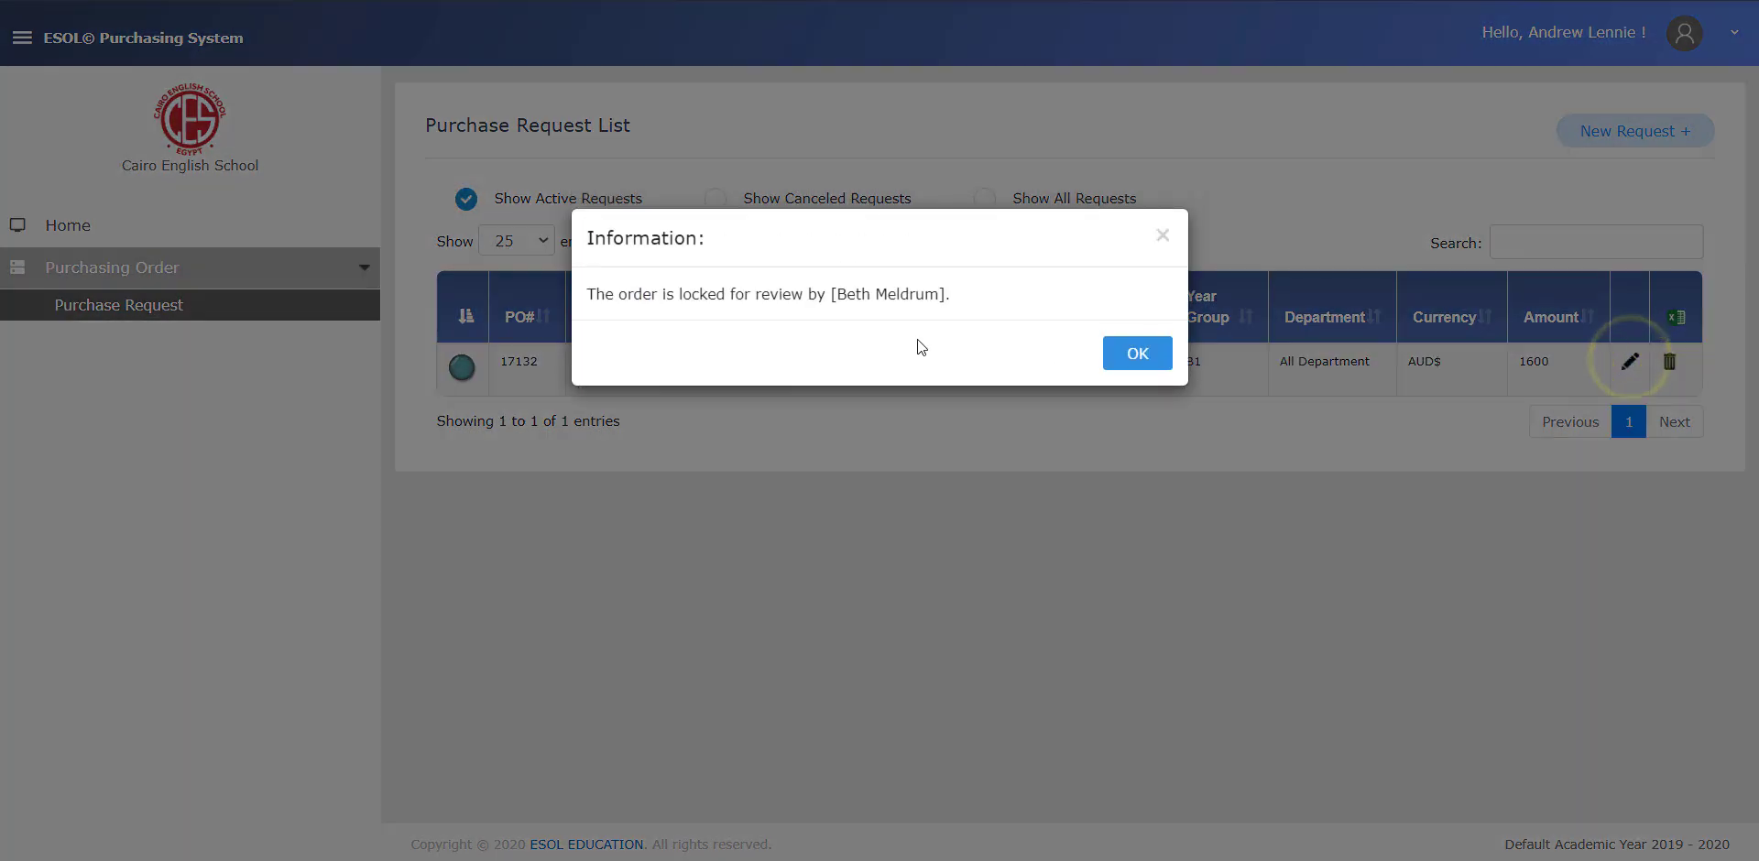
{"action": "left_click", "coordinate": [1159, 358]}
Leave the order in the Director's window without sending it and view its item details from the Principal's window.
{"action": "left_click", "coordinate": [519, 804]}
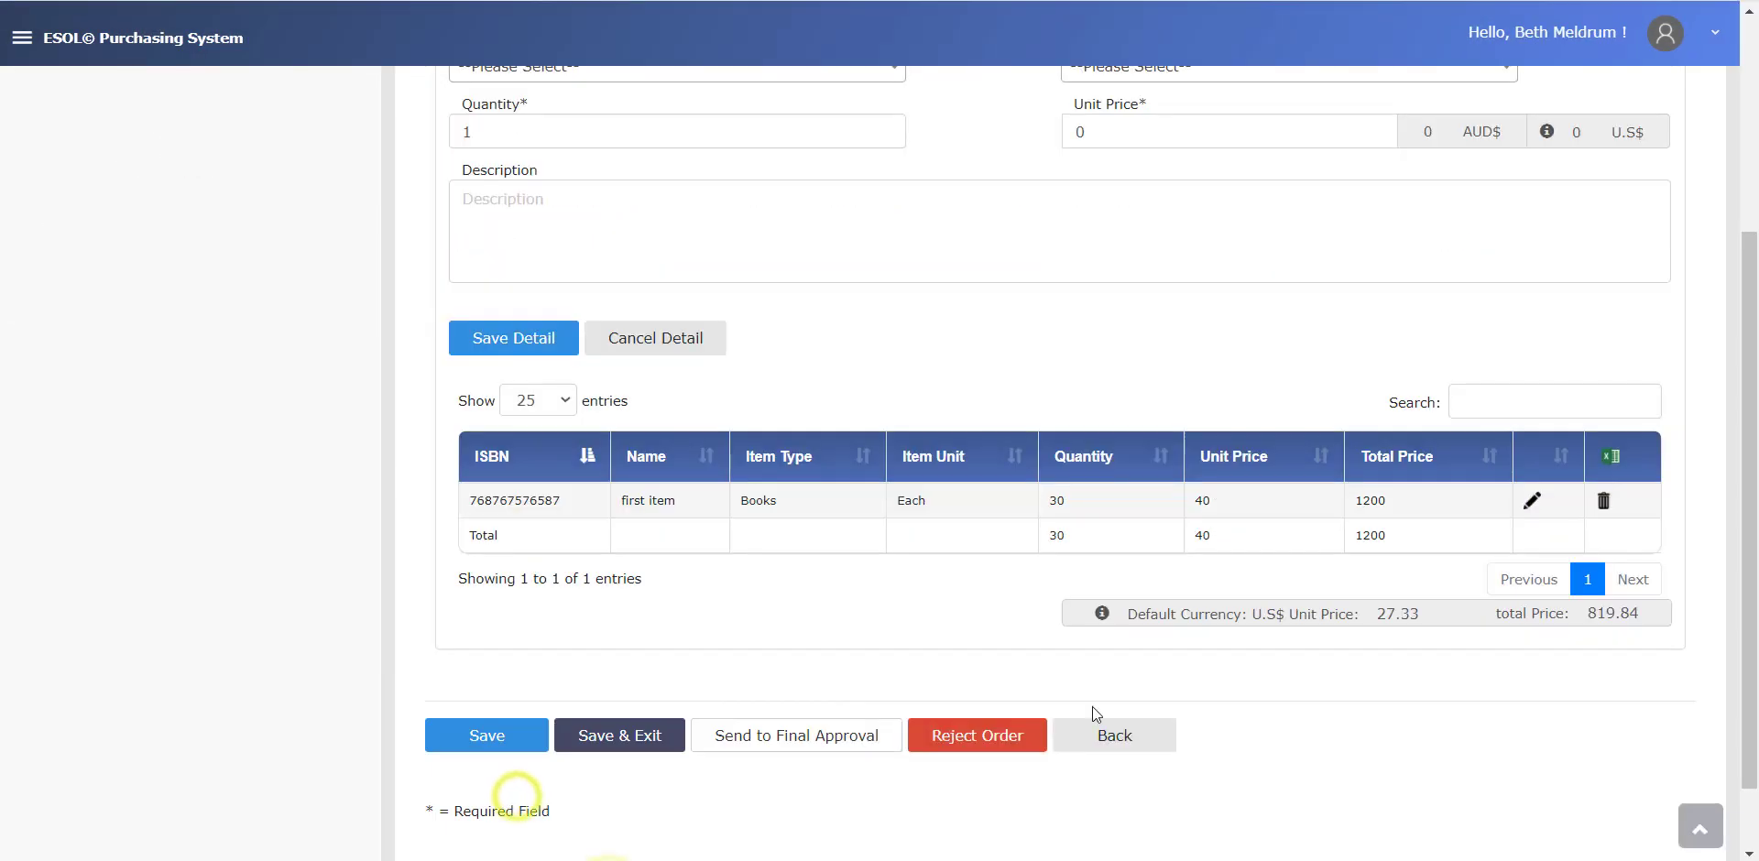
{"action": "left_click", "coordinate": [1131, 736]}
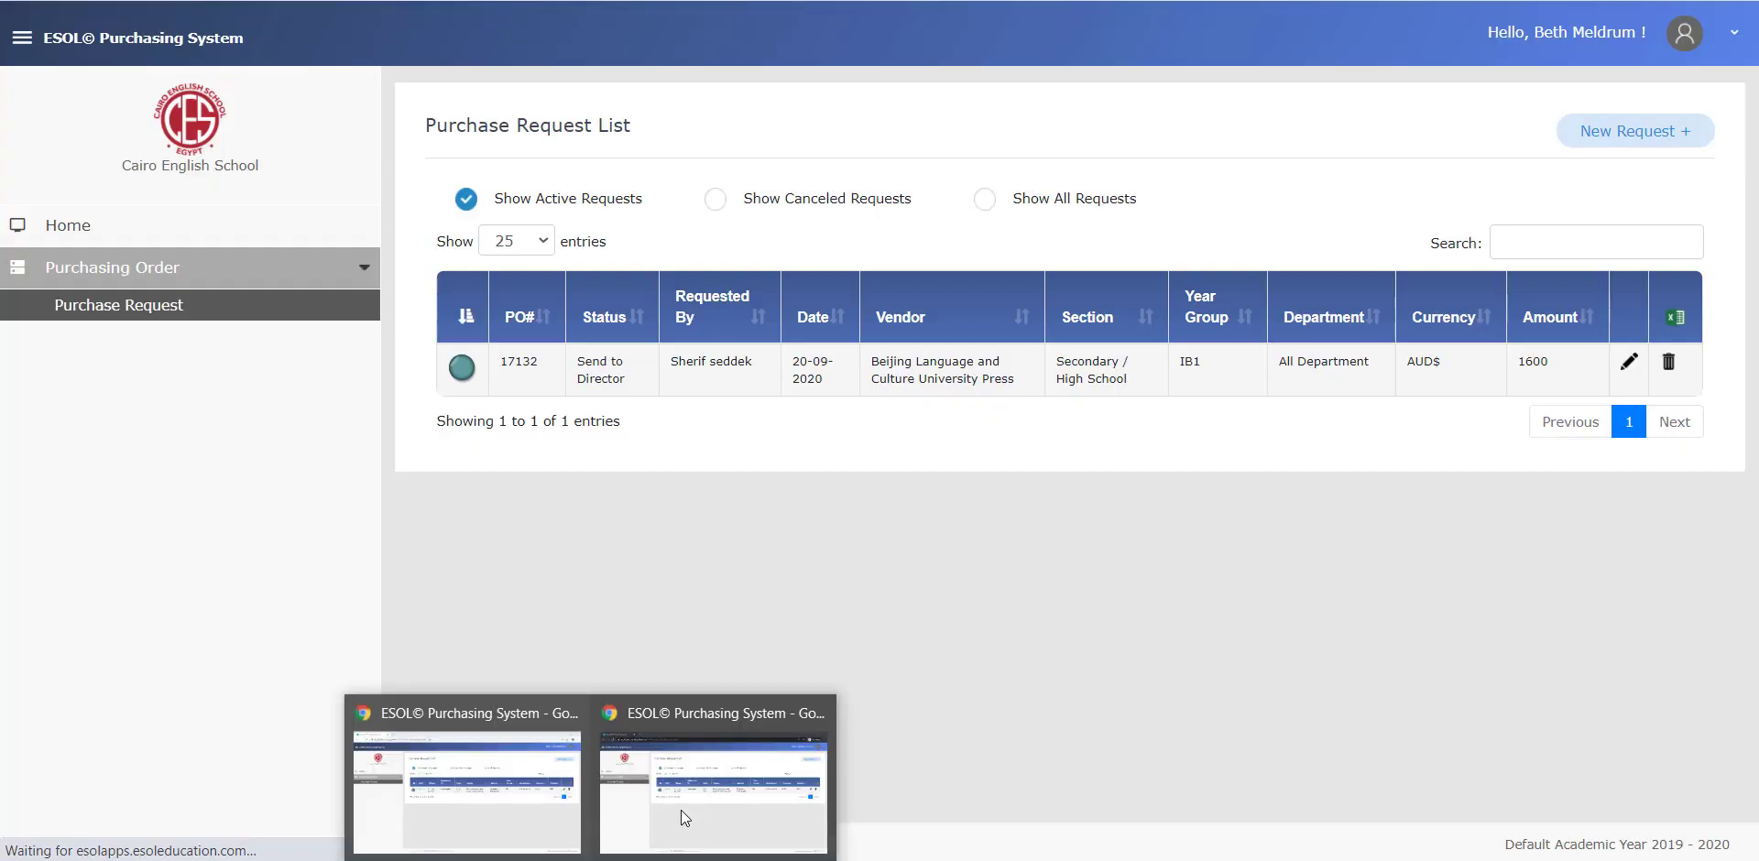
{"action": "left_click", "coordinate": [685, 807]}
{"action": "left_click", "coordinate": [1631, 364]}
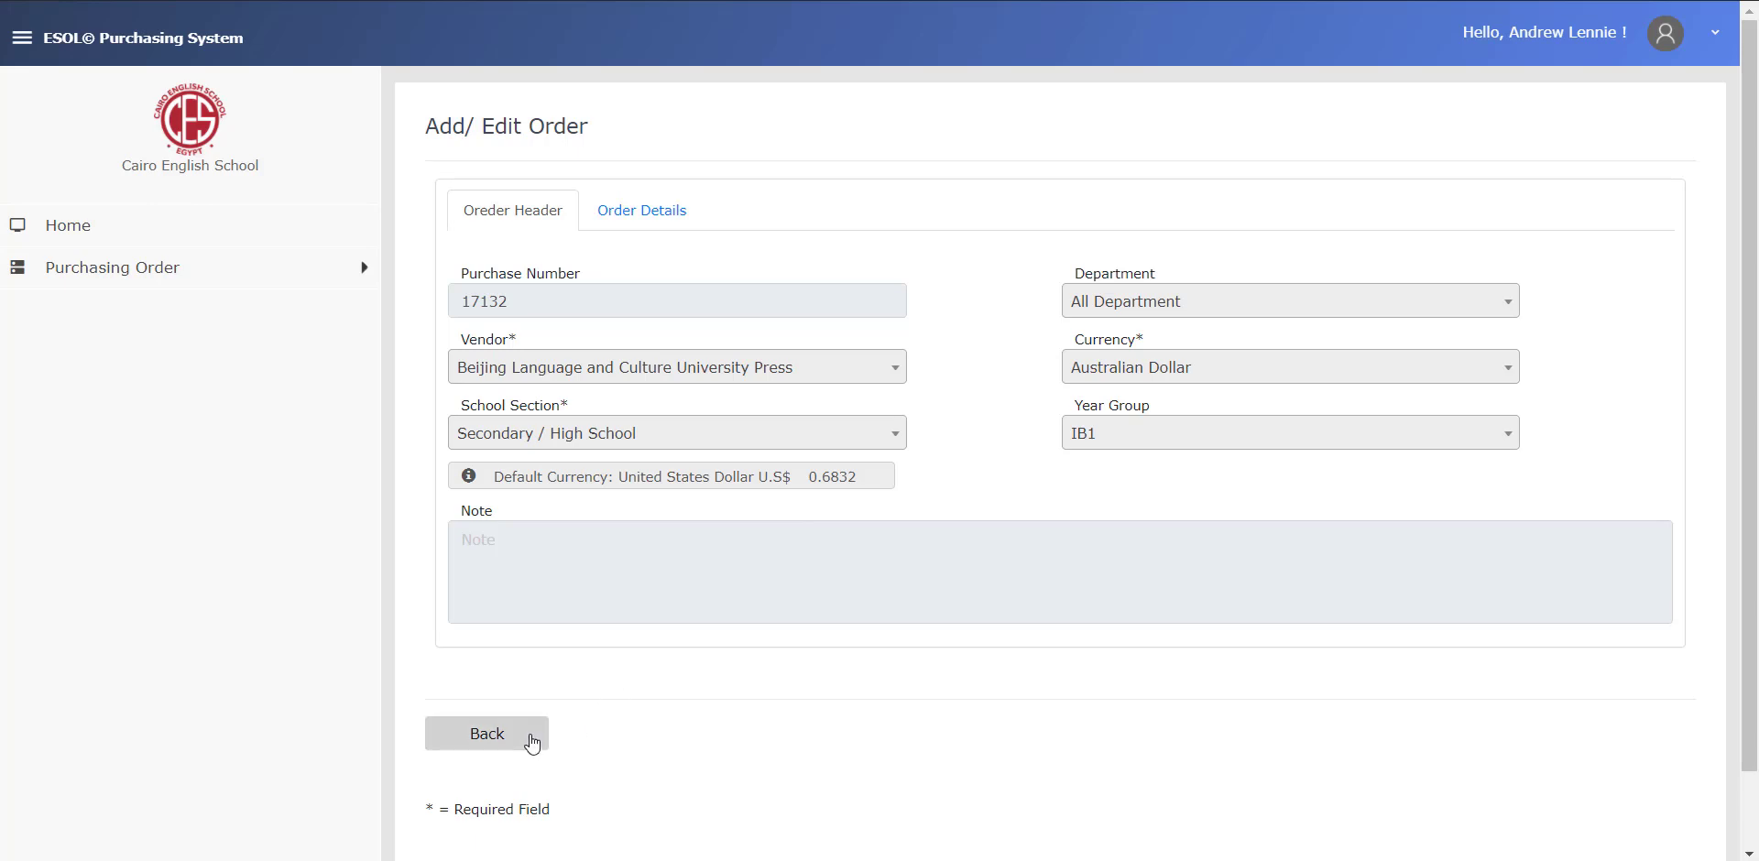
{"action": "left_click", "coordinate": [641, 209]}
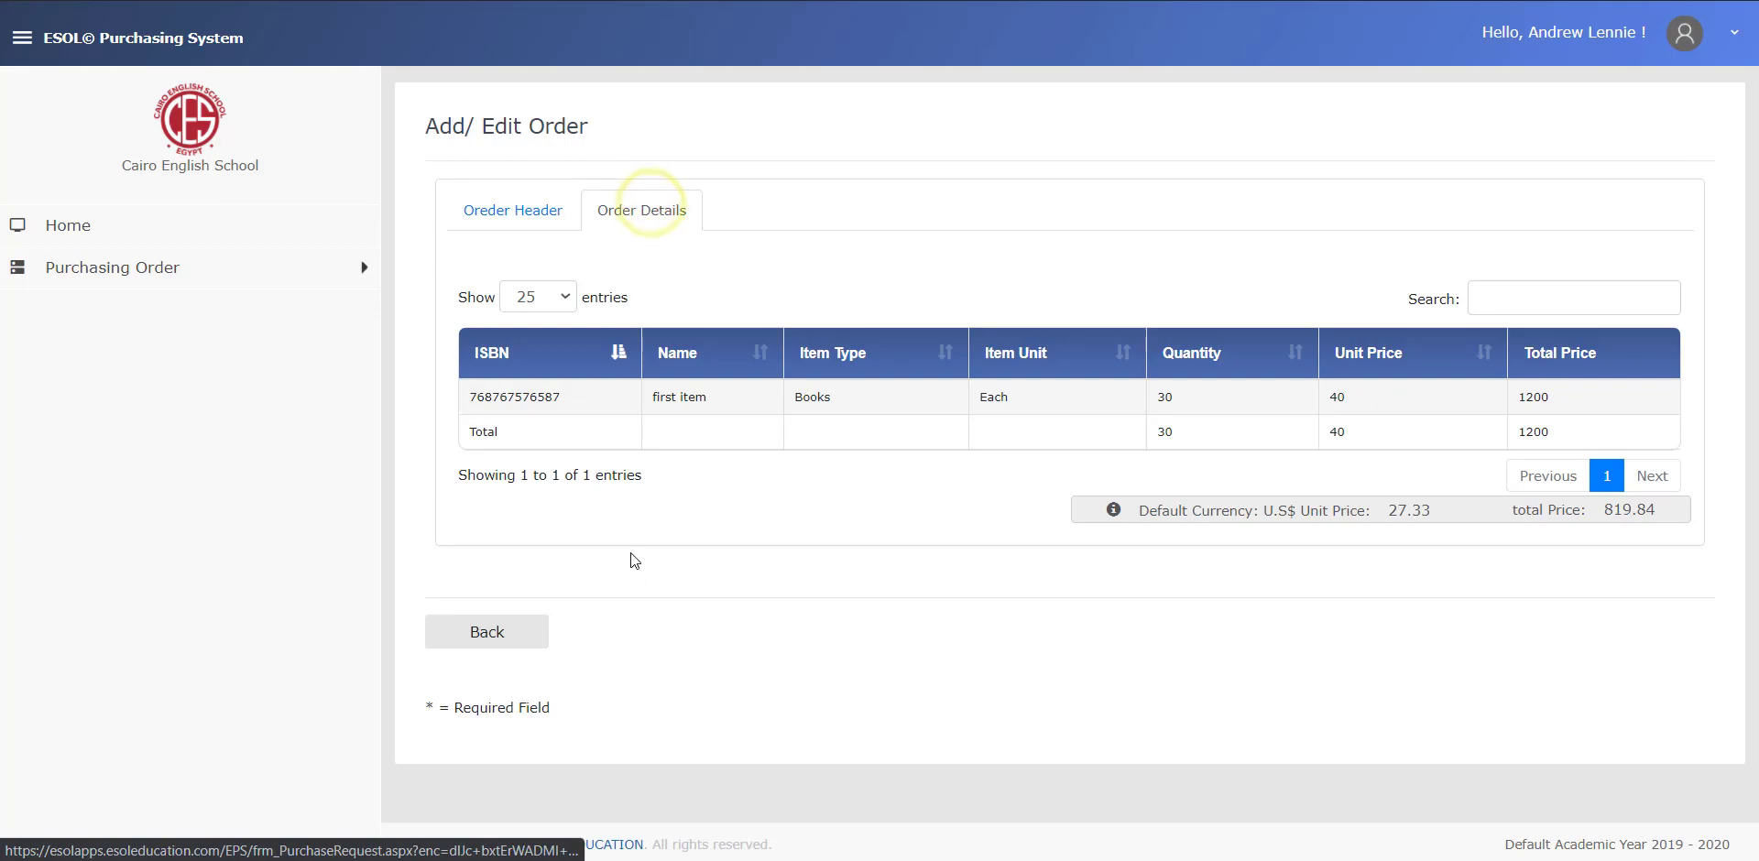
{"action": "left_click", "coordinate": [498, 623]}
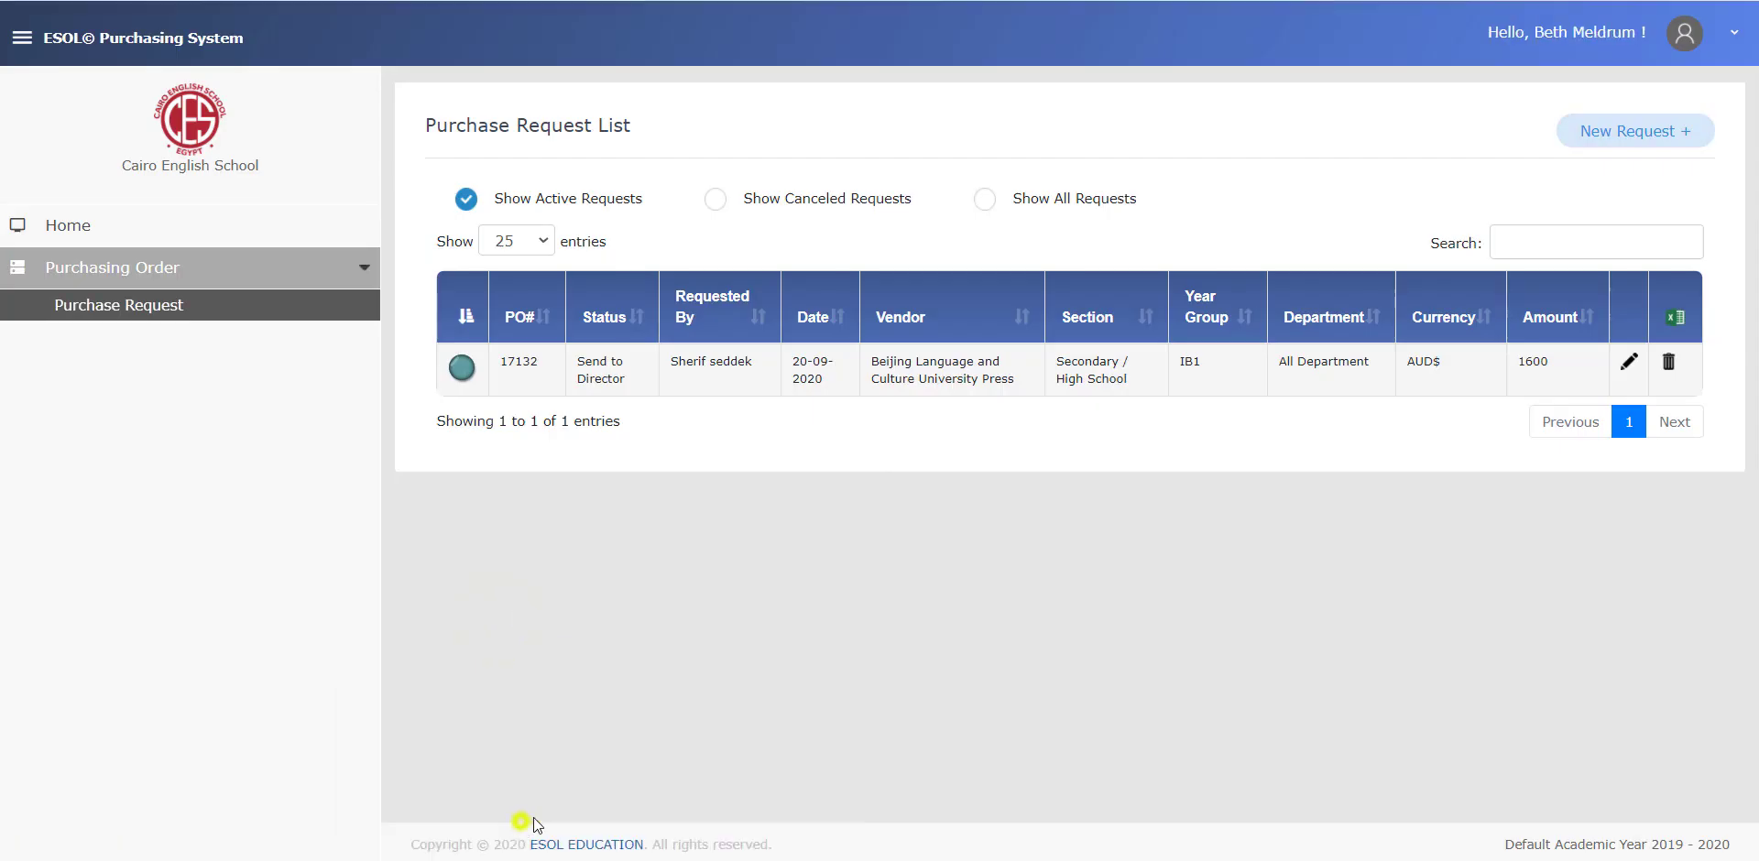
Reopen the order in the Director's session and send it to final approval.
{"action": "left_click", "coordinate": [1627, 365]}
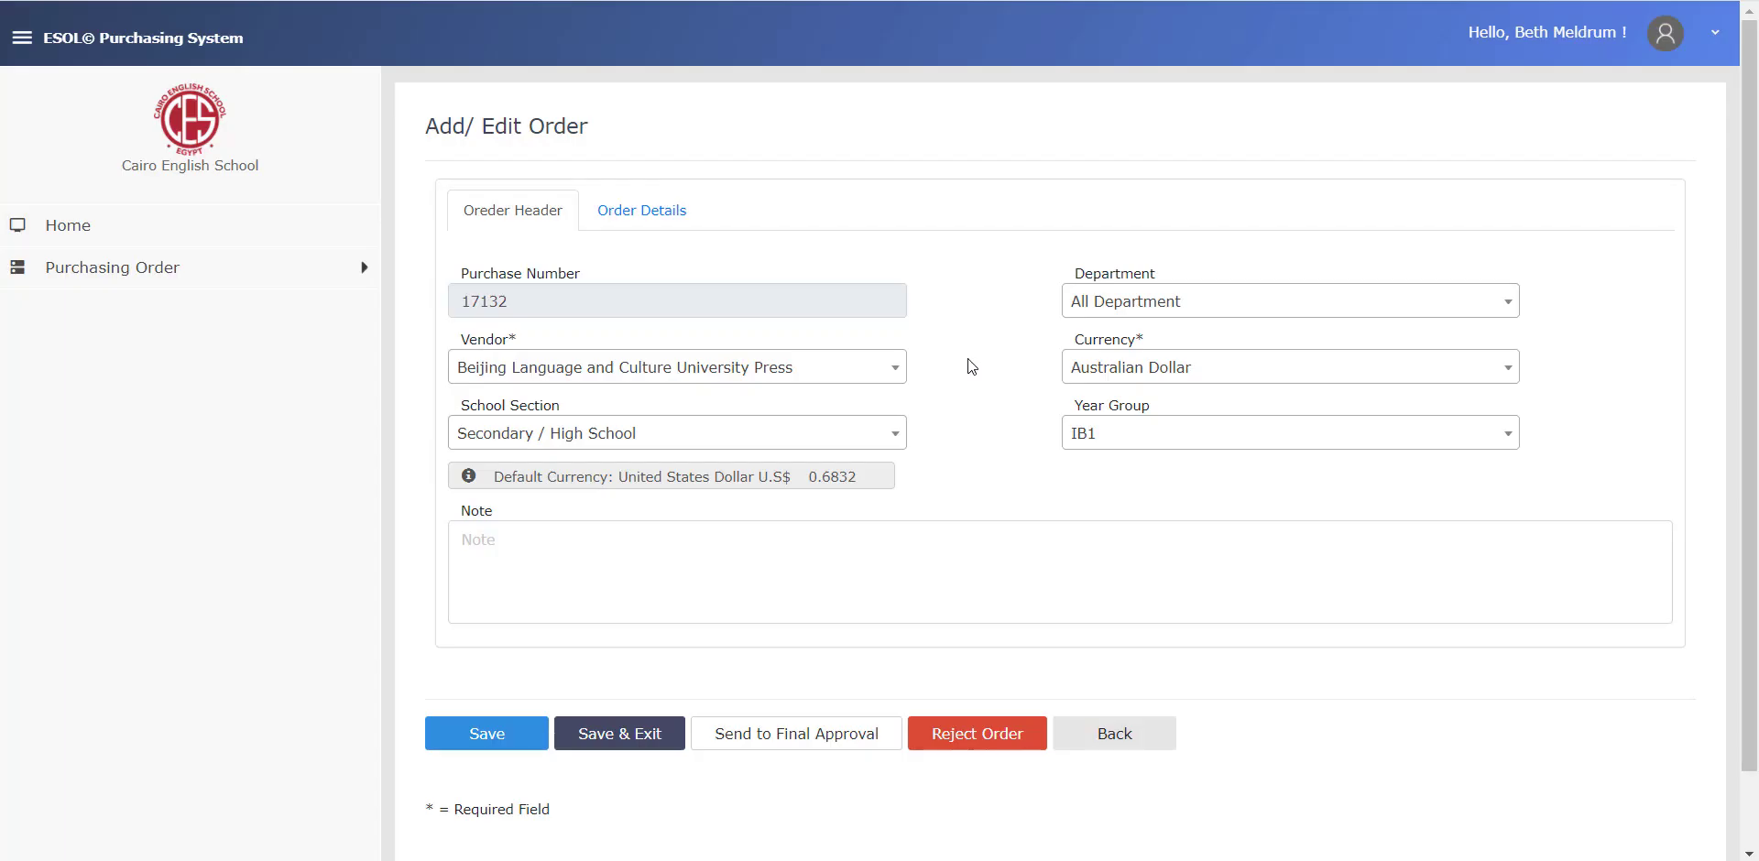
{"action": "scroll", "coordinate": [876, 498], "scroll_direction": "down", "scroll_amount": 1}
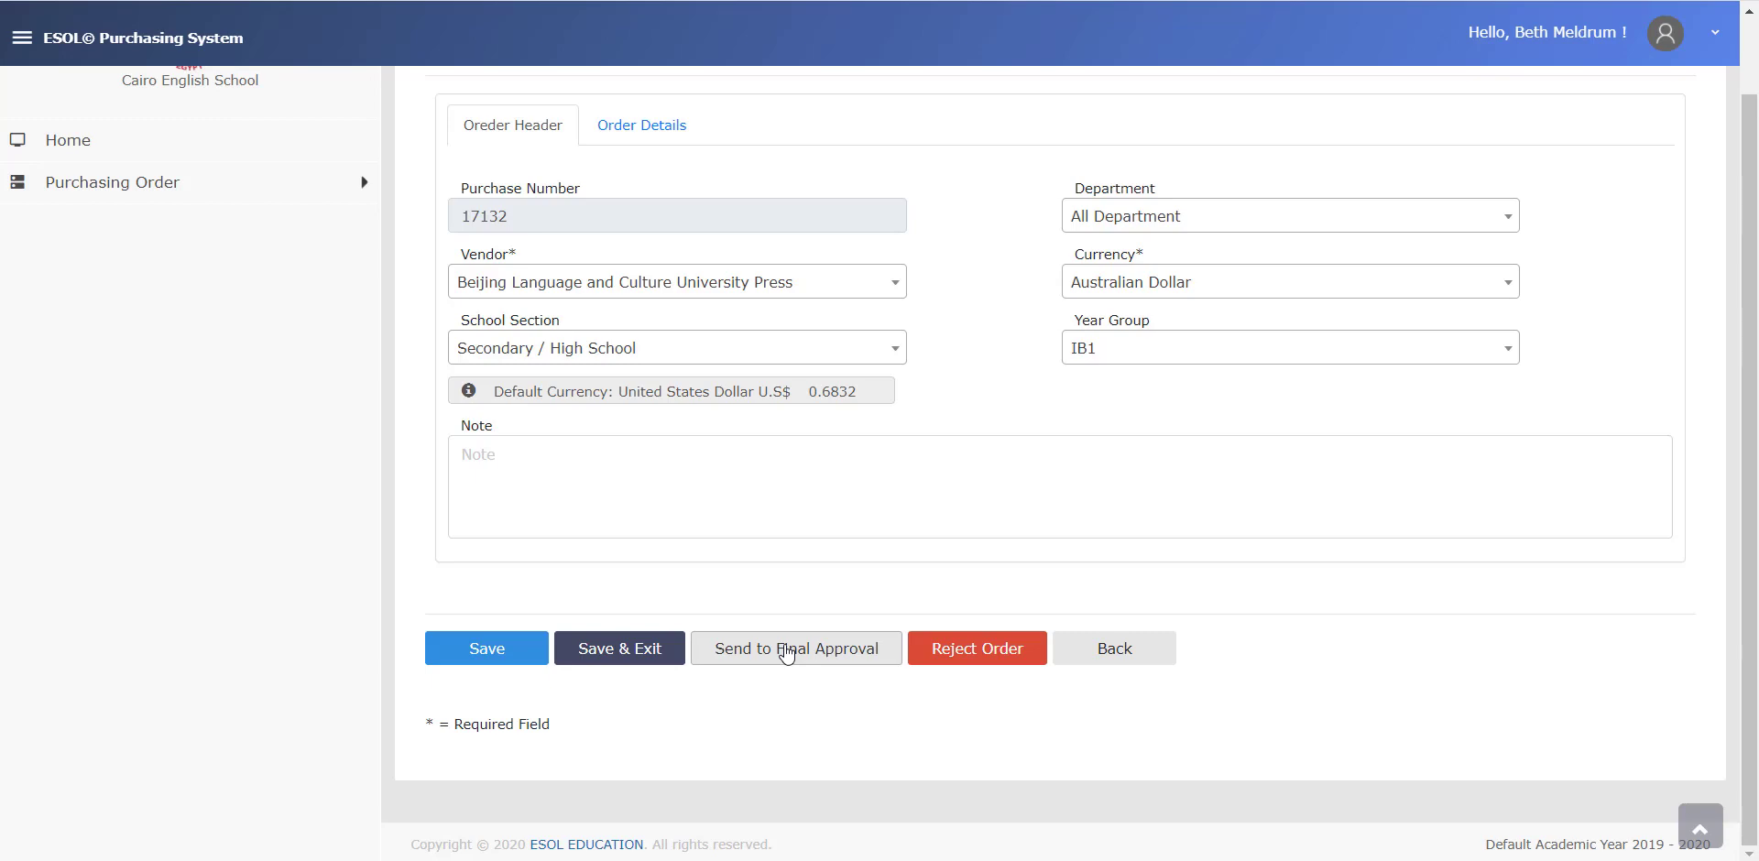
{"action": "left_click", "coordinate": [786, 653]}
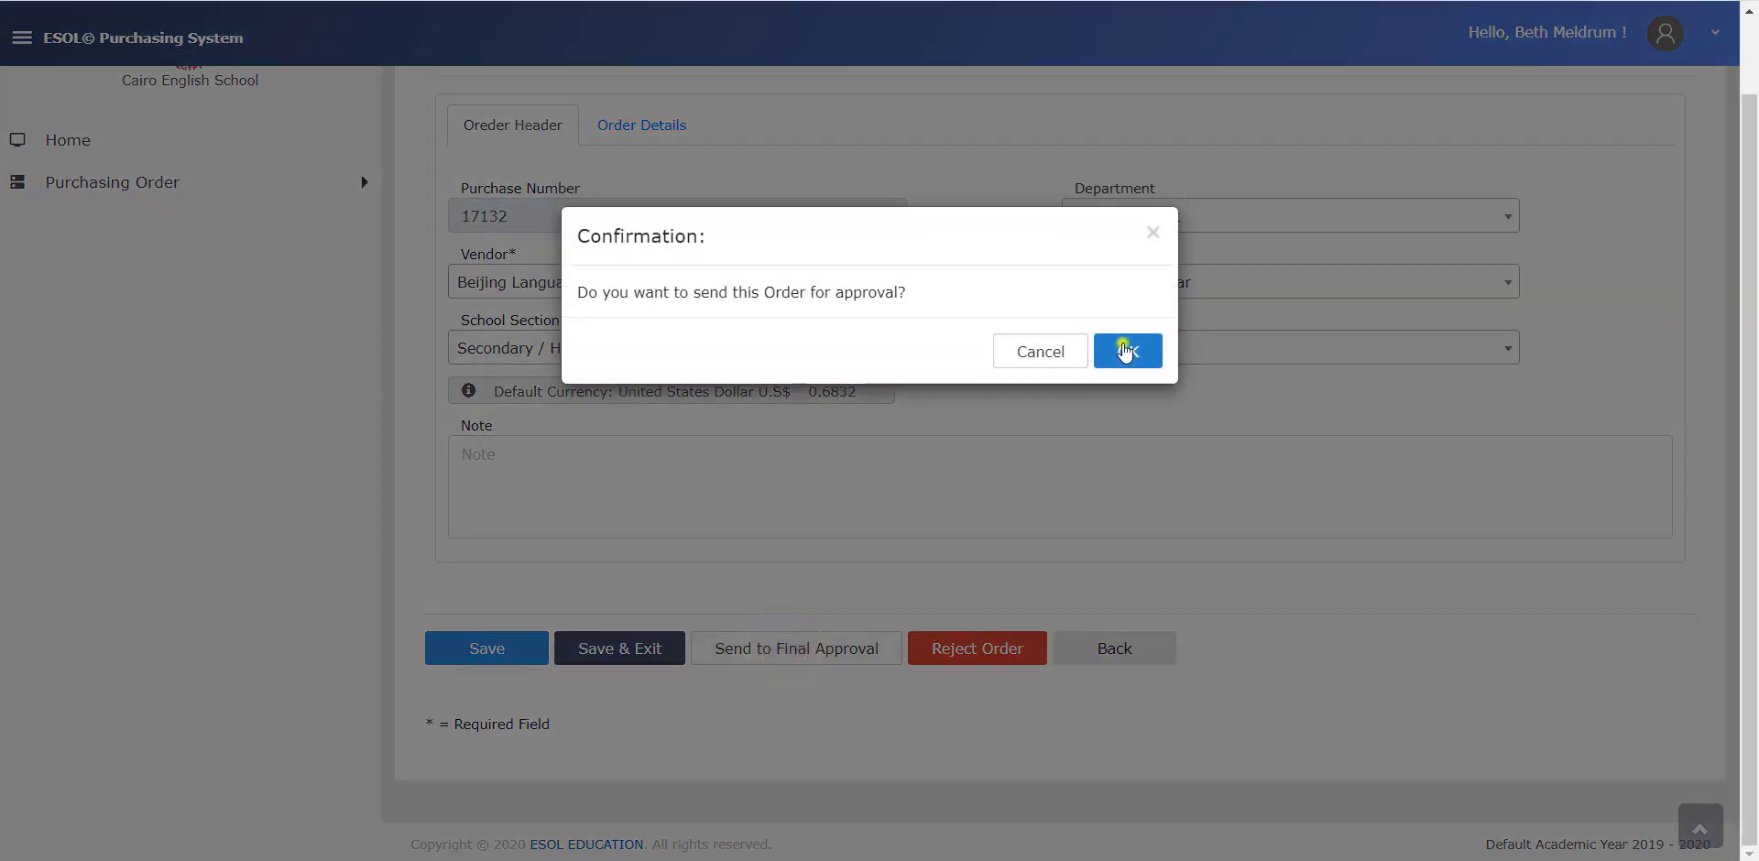
{"action": "left_click", "coordinate": [1125, 349]}
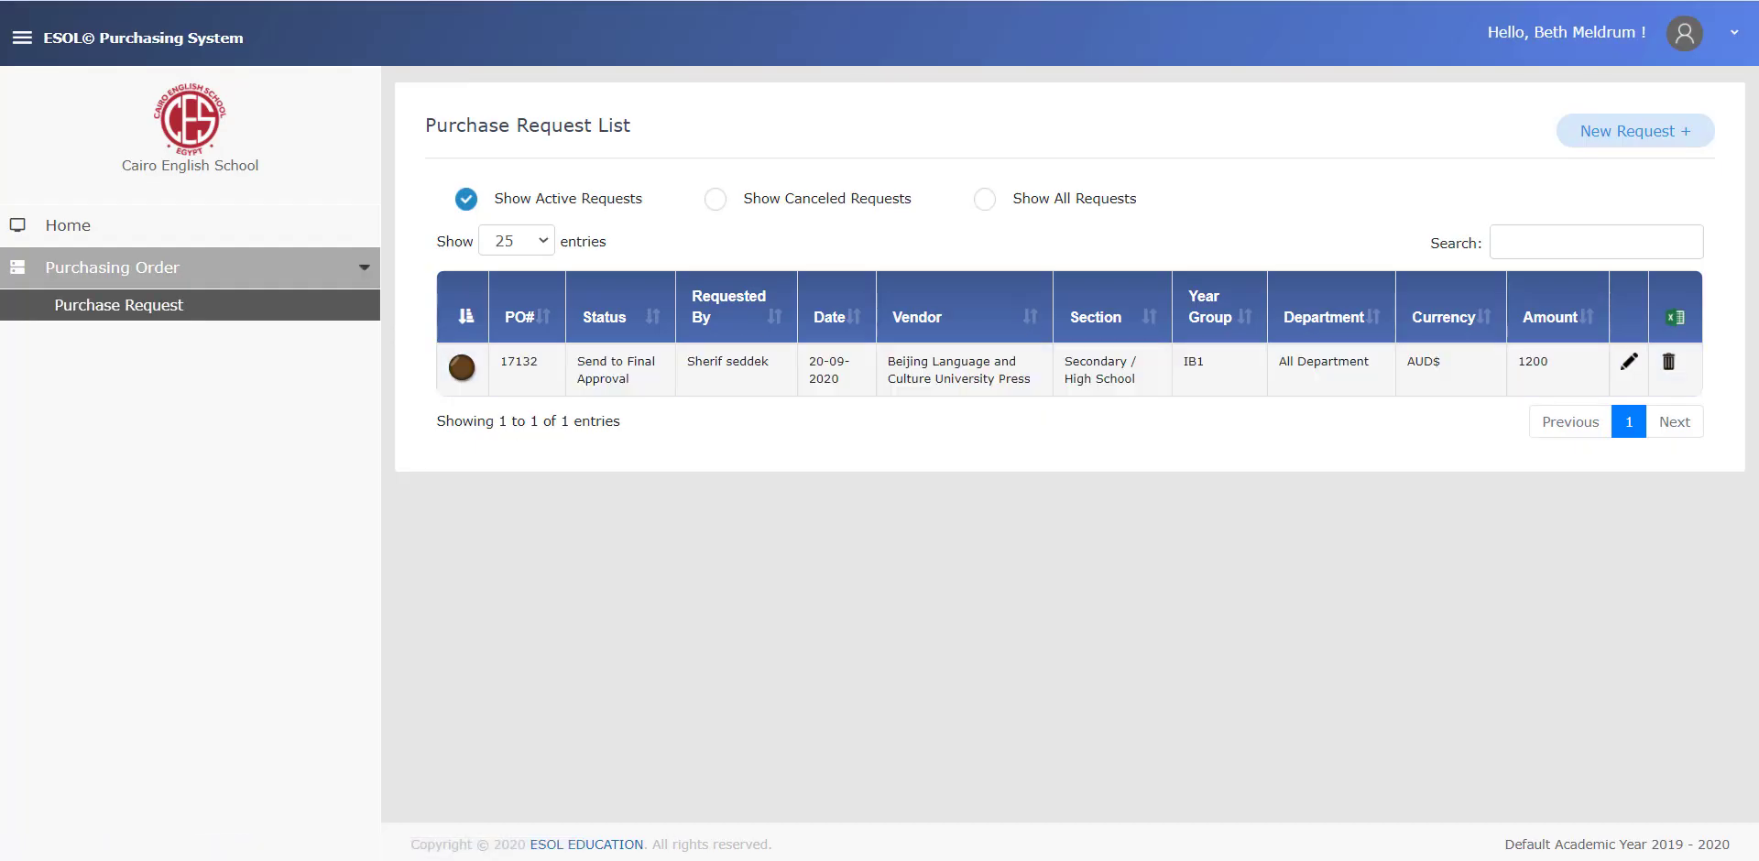
Reload the purchase request list in the Principal's window to check the order's status and amount.
{"action": "mouse_move", "coordinate": [654, 857]}
{"action": "left_click", "coordinate": [674, 799]}
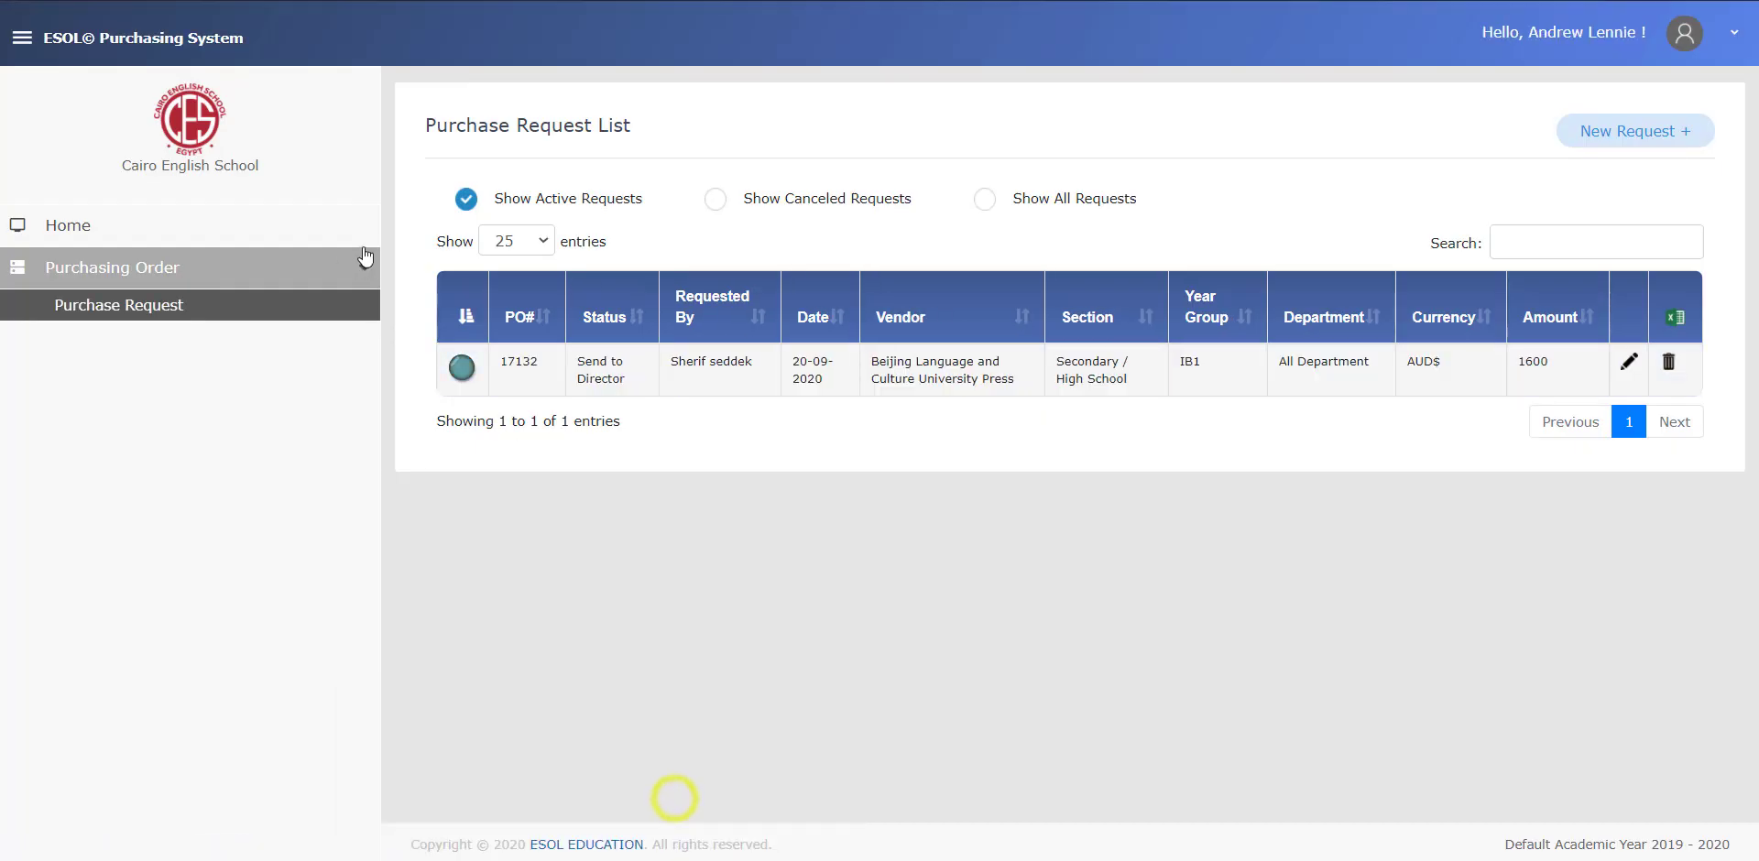
{"action": "left_click", "coordinate": [75, 311]}
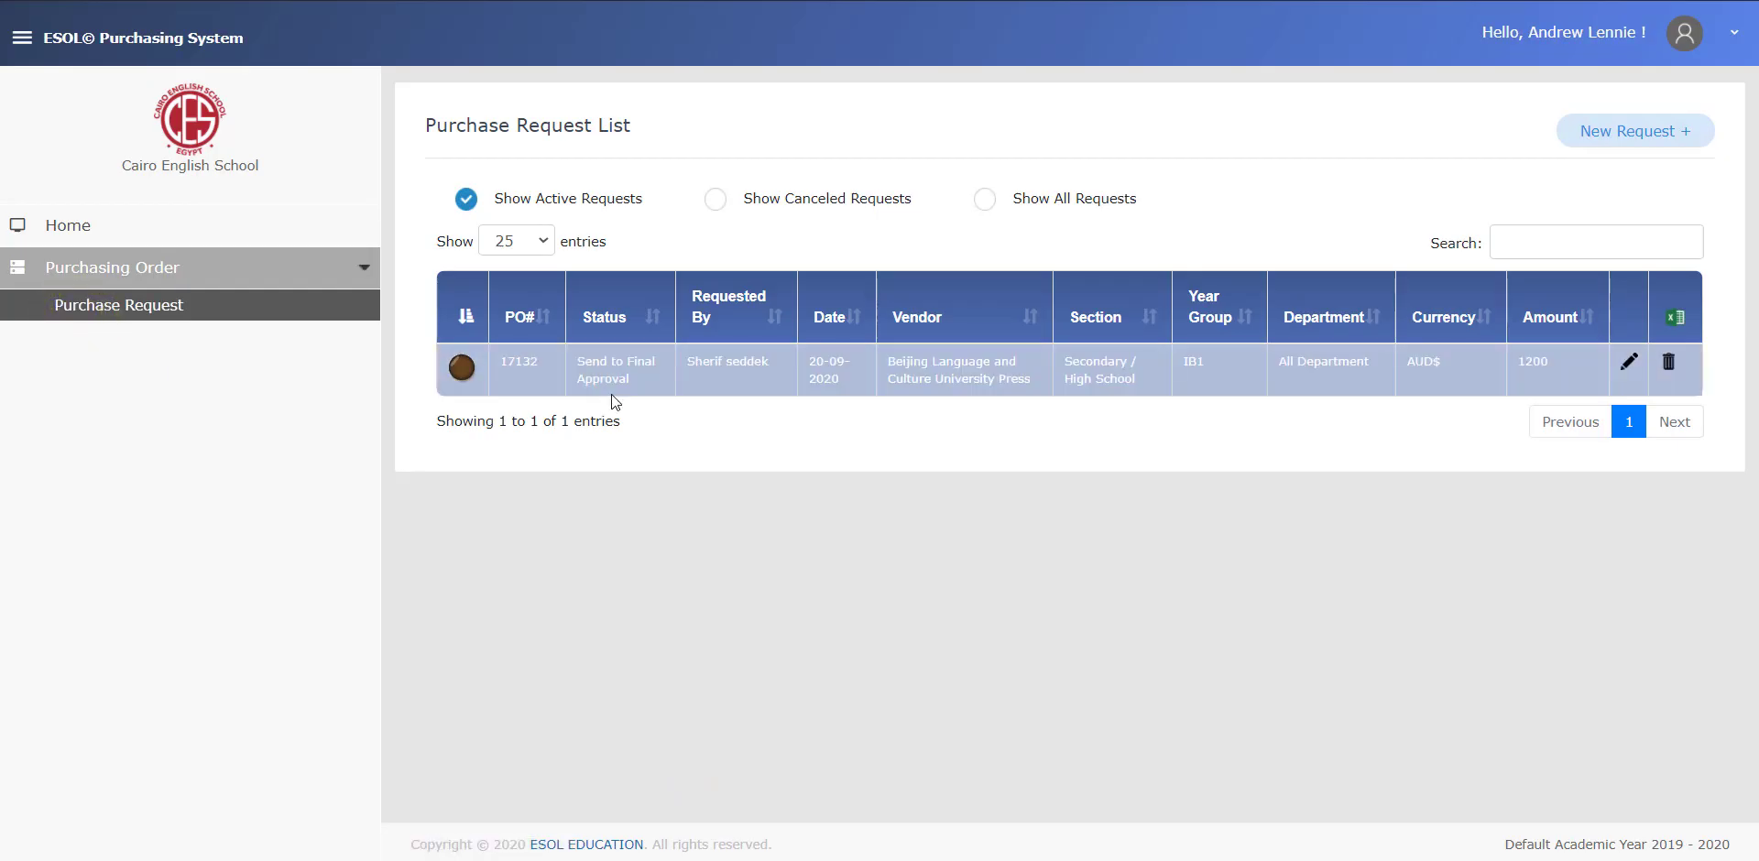
Return to the Director's window and open the order that was sent to final approval.
{"action": "mouse_move", "coordinate": [654, 856]}
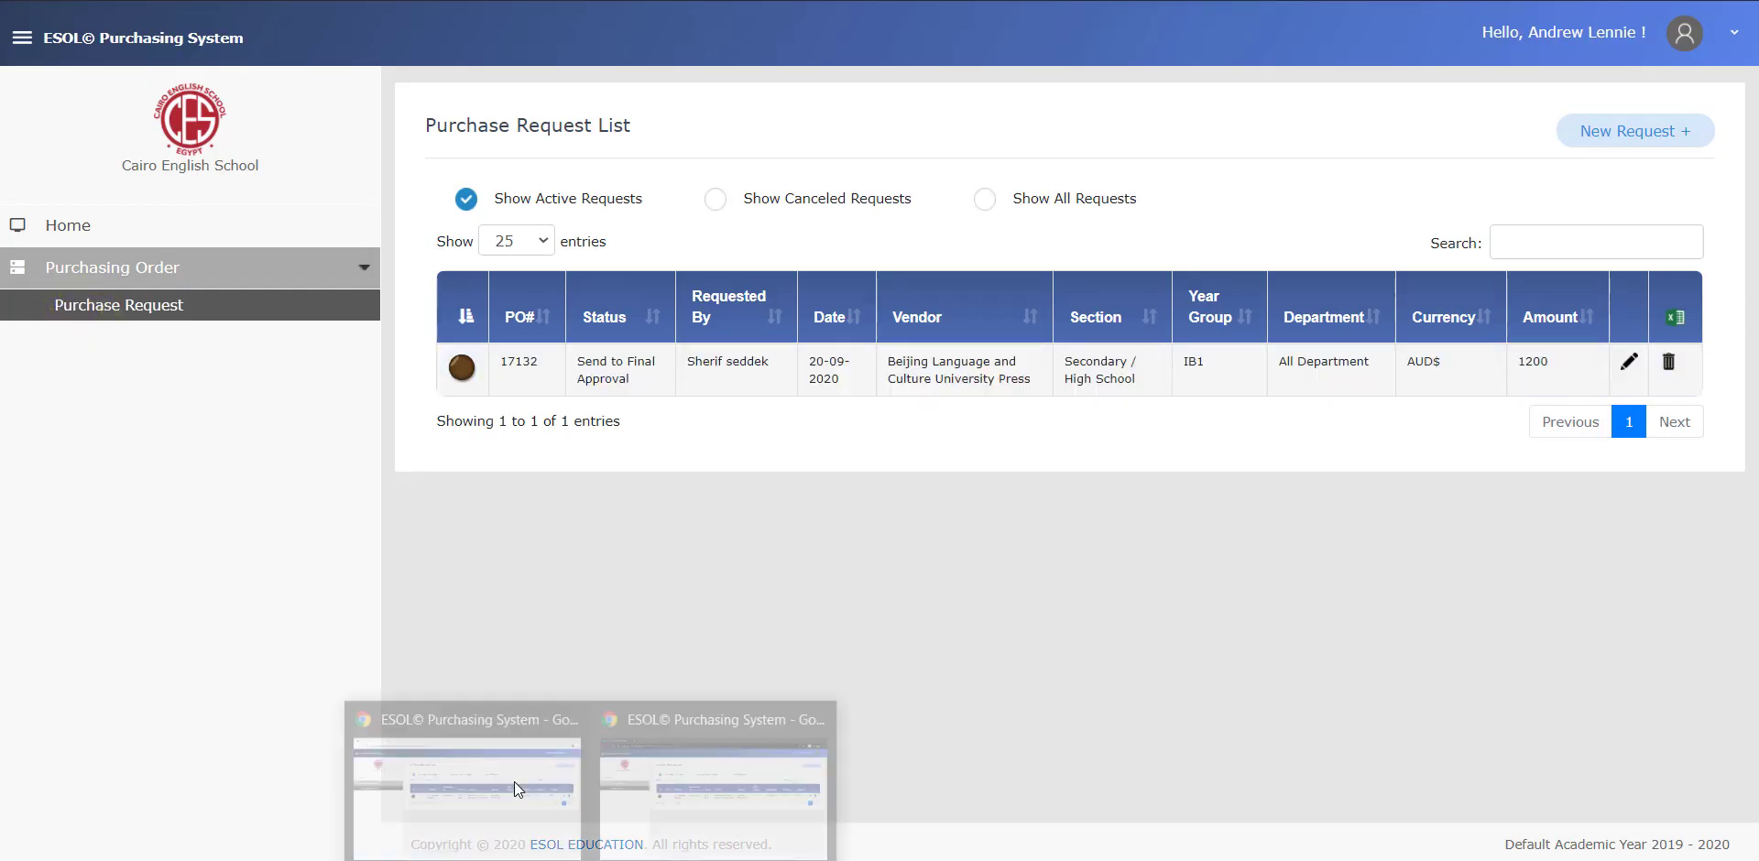
{"action": "left_click", "coordinate": [513, 780]}
{"action": "left_click", "coordinate": [1629, 362]}
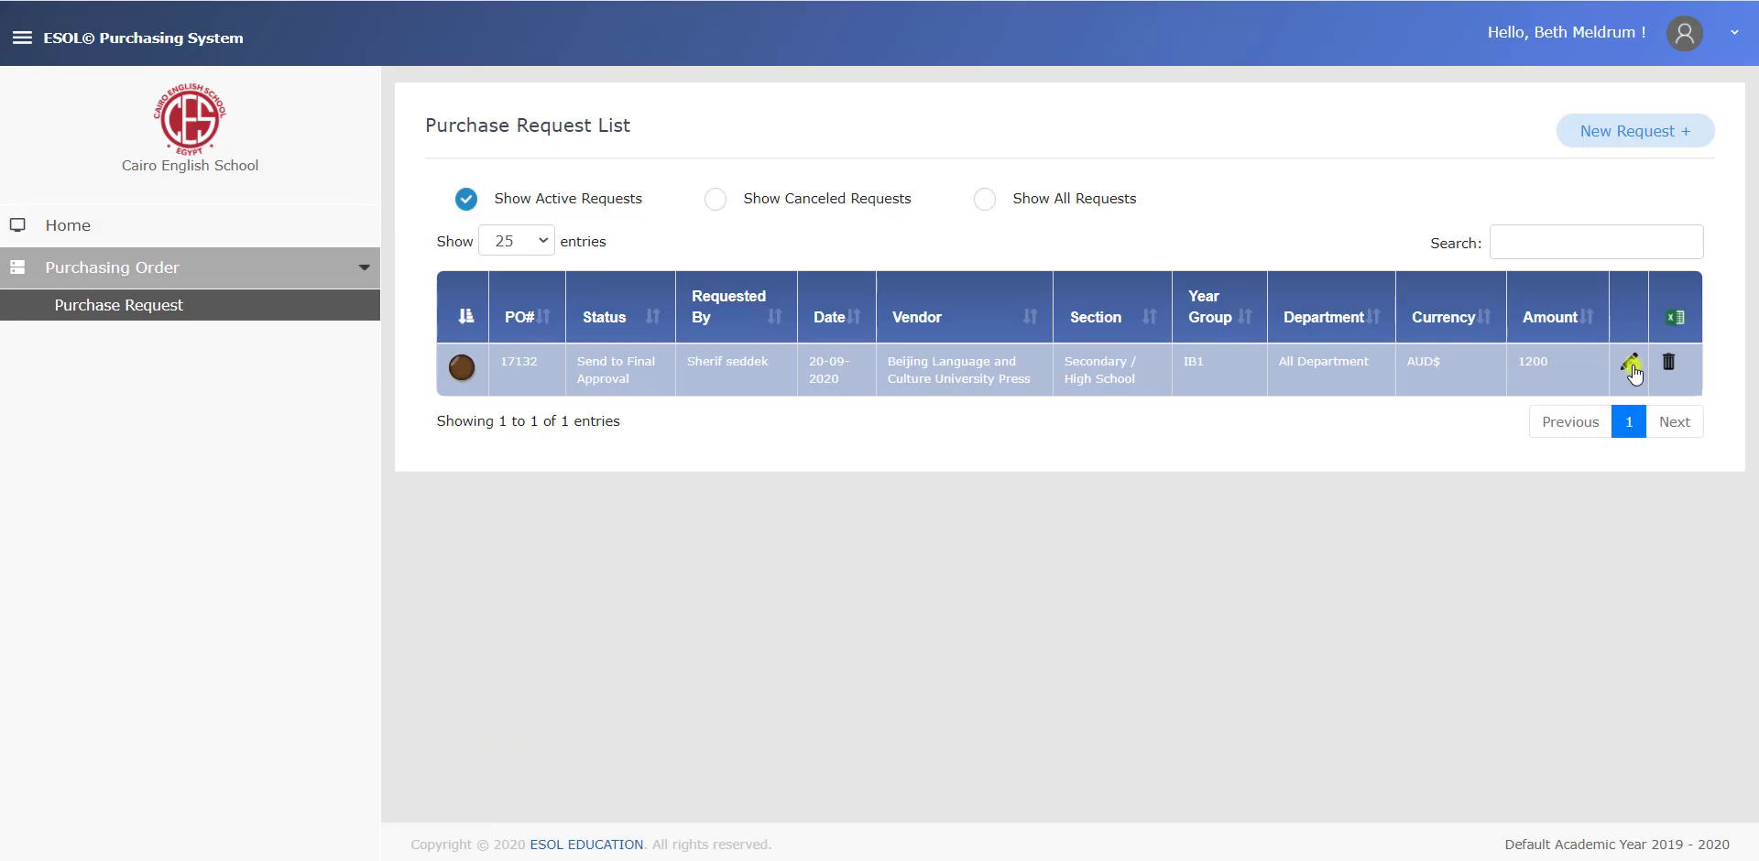